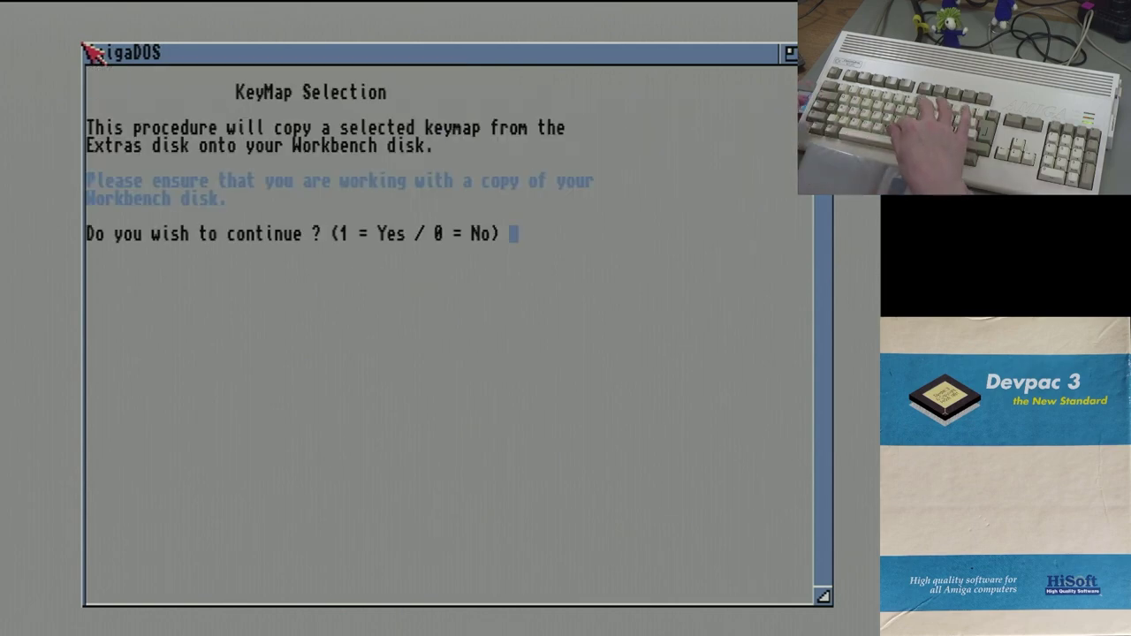
Step: Decline the keymap copy with 'n' and open the Devpac3-2.0 disk window
type("n")
key("Return")
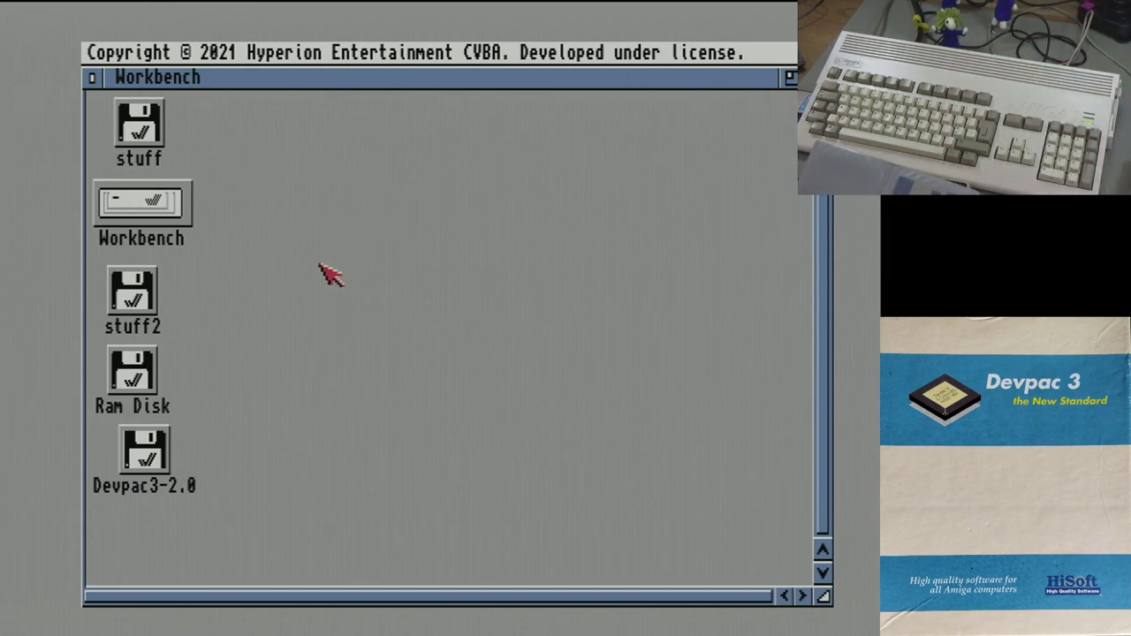
left_click(155, 451)
double_click(155, 451)
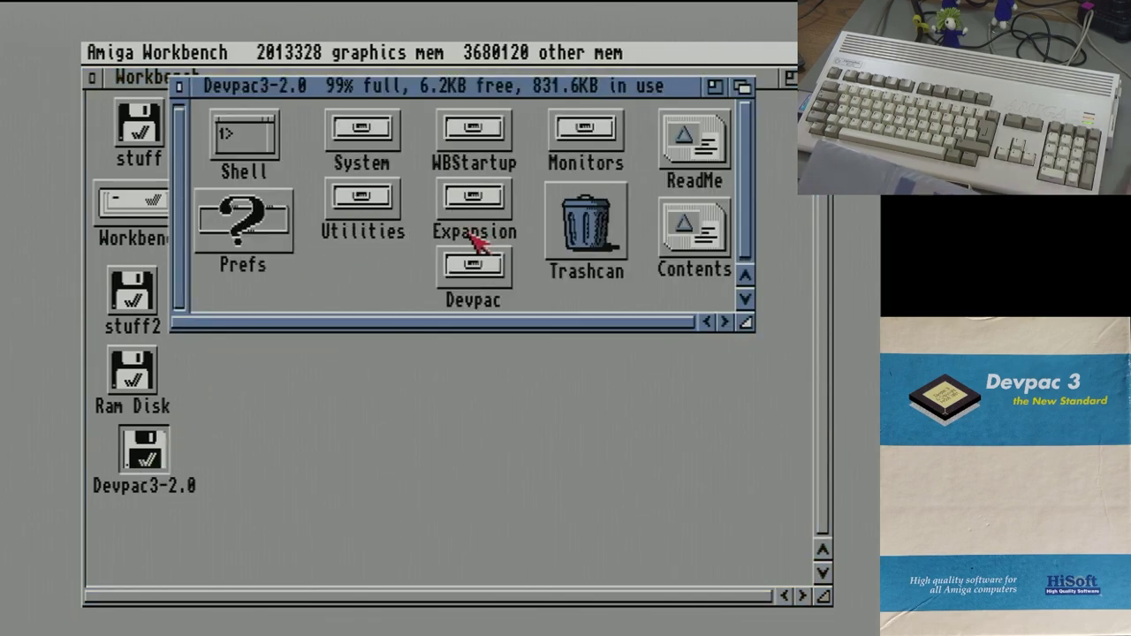
Step: Launch Devpac from the disk's Devpac drawer and assemble the empty Untitled source with 0 errors
double_click(475, 268)
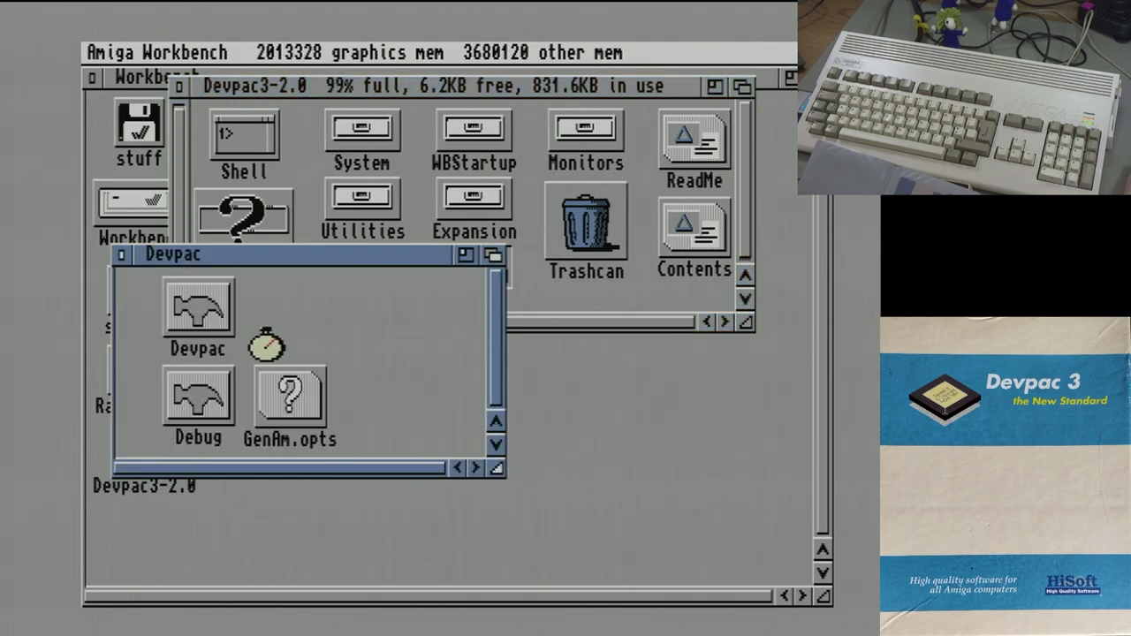
double_click(209, 320)
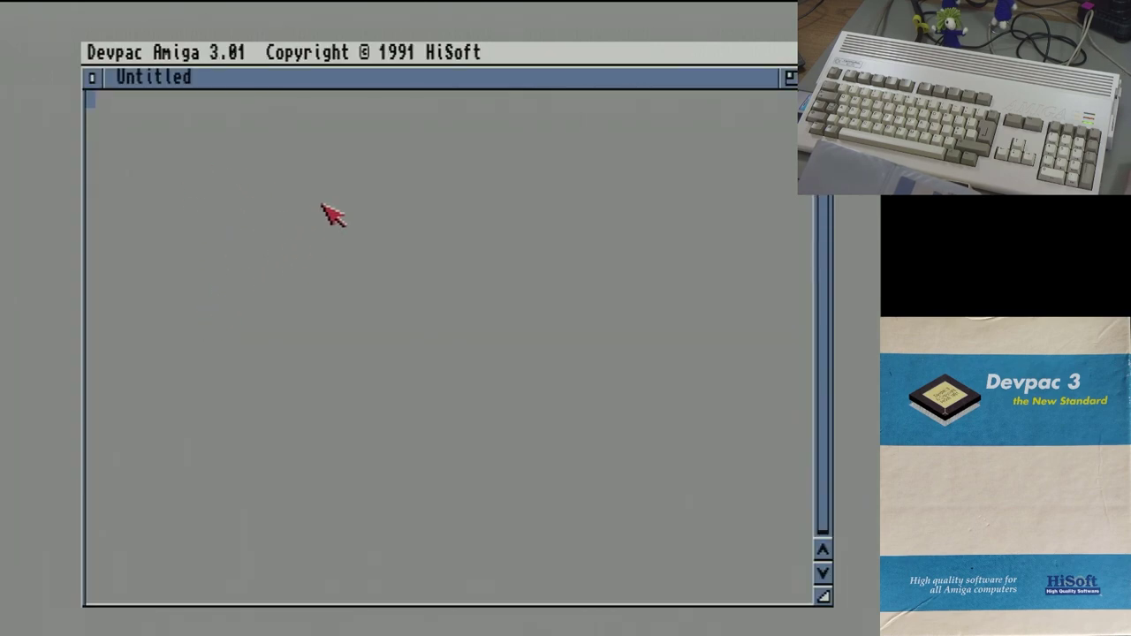
right_click(383, 64)
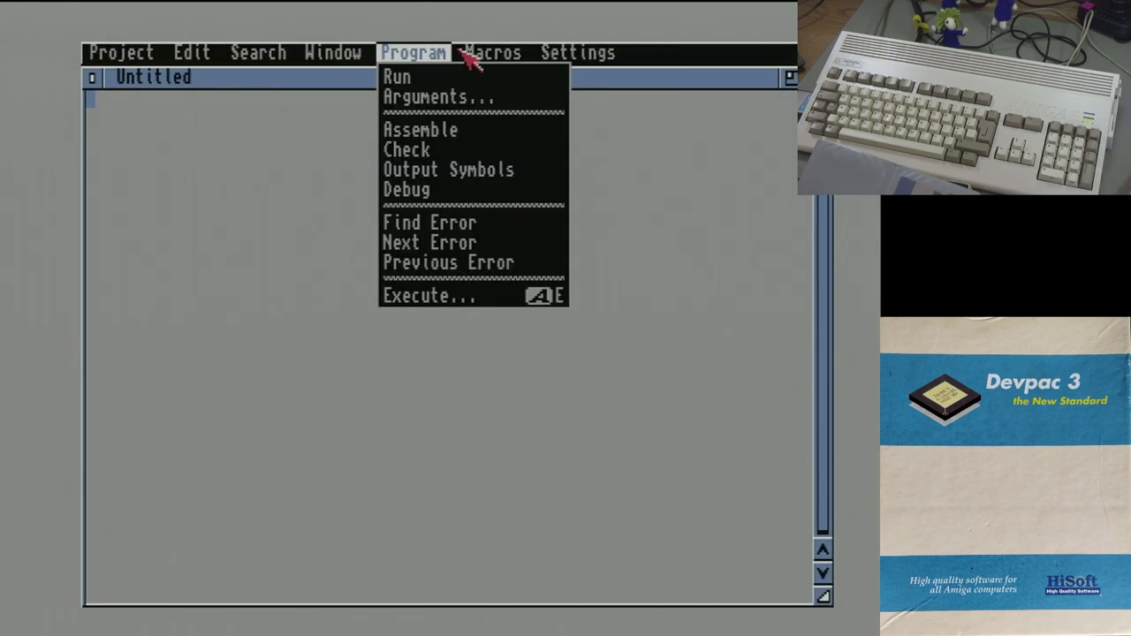
right_click(450, 136)
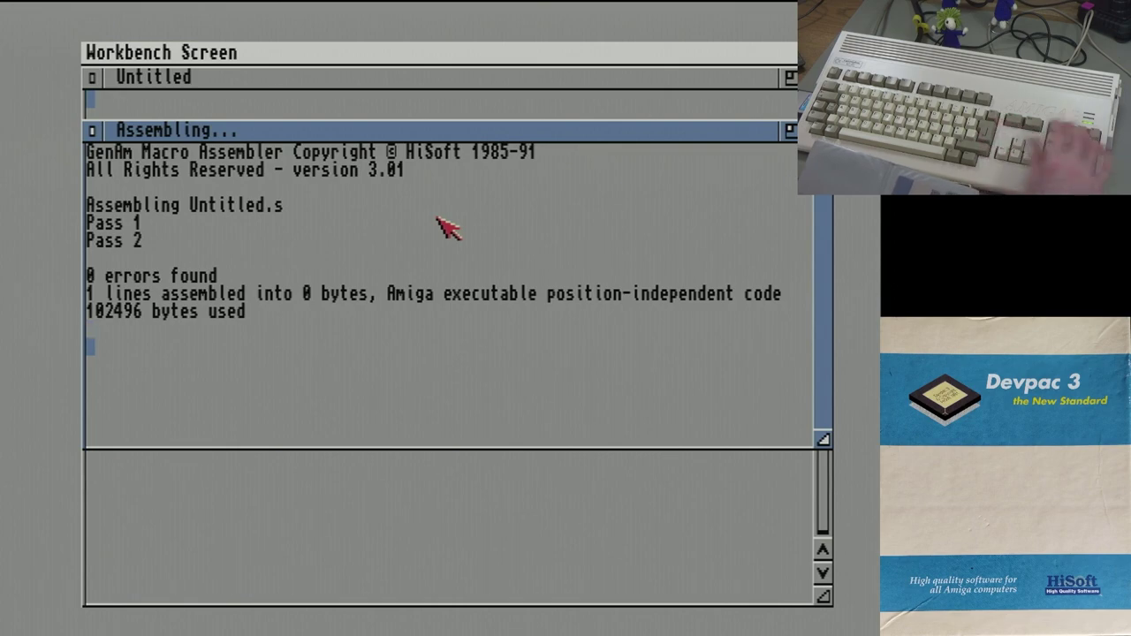
left_click(92, 130)
left_click(101, 144)
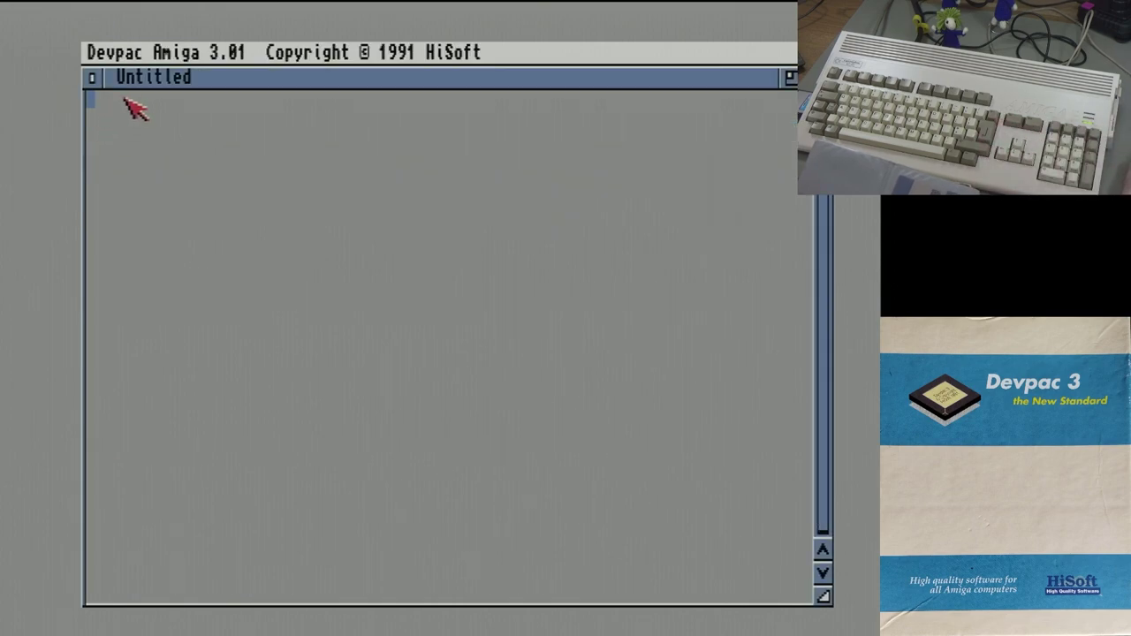
Step: Quit Devpac with Project > Quit Devpac to return to the Workbench desktop
right_click(142, 55)
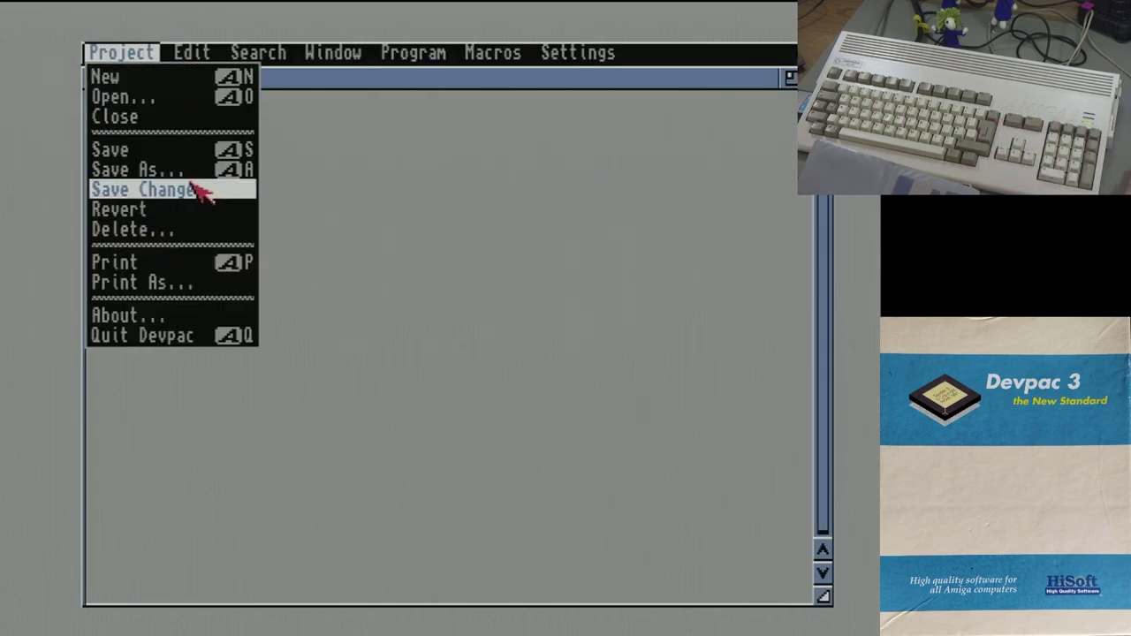
right_click(212, 336)
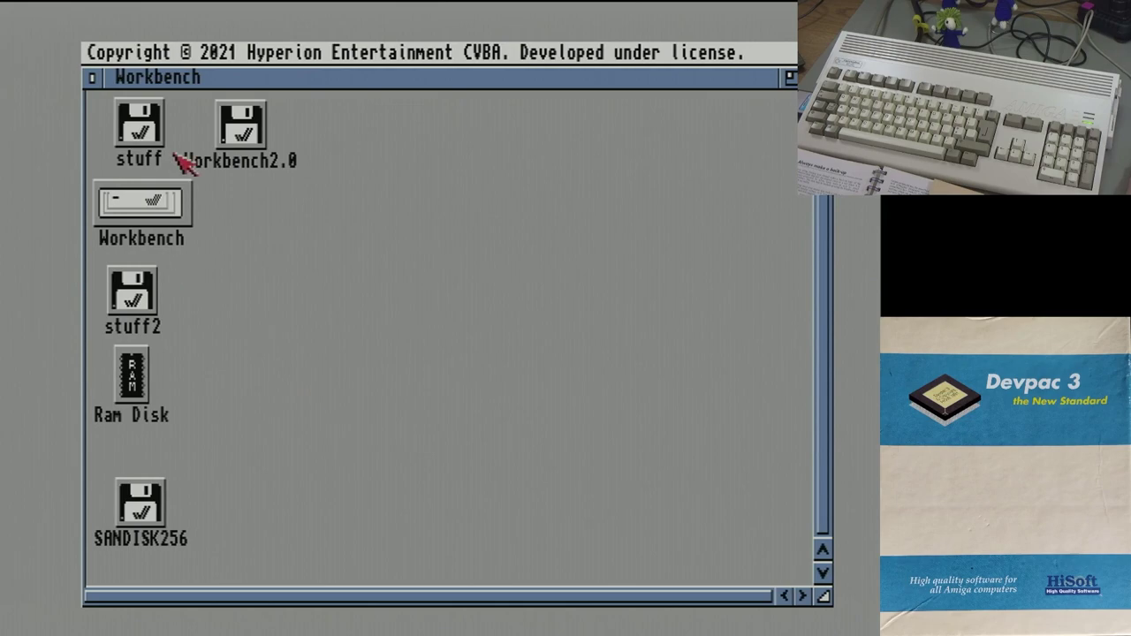
Step: Mount Devpac3_WB2_Program.adf from the stuff drive and move the Devpac3-2.0 icon near the top
double_click(142, 132)
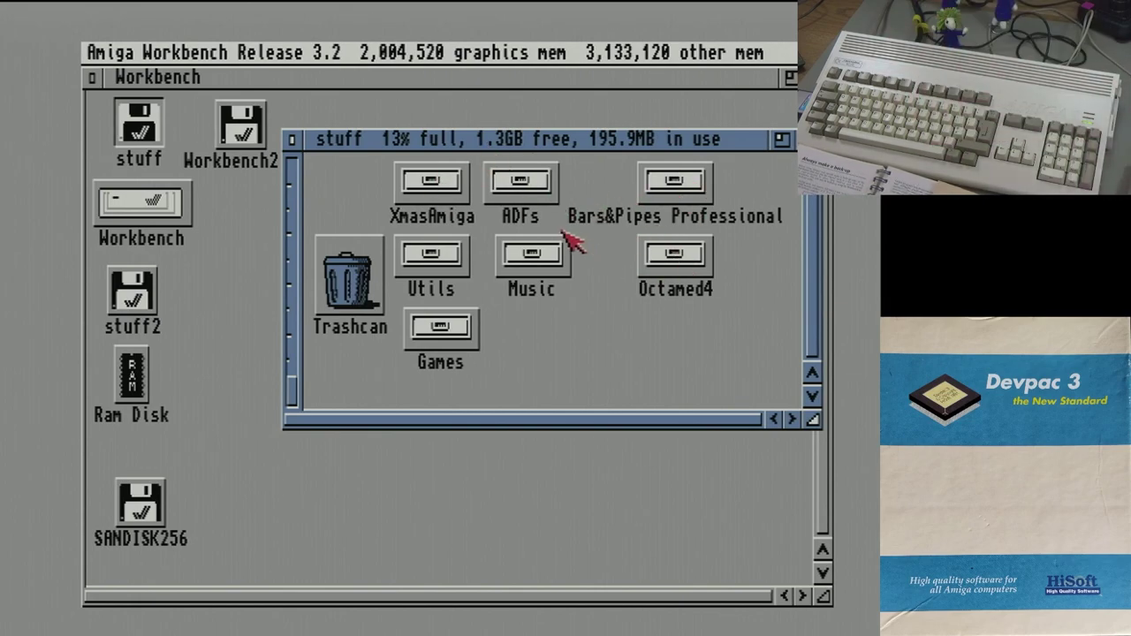
double_click(541, 201)
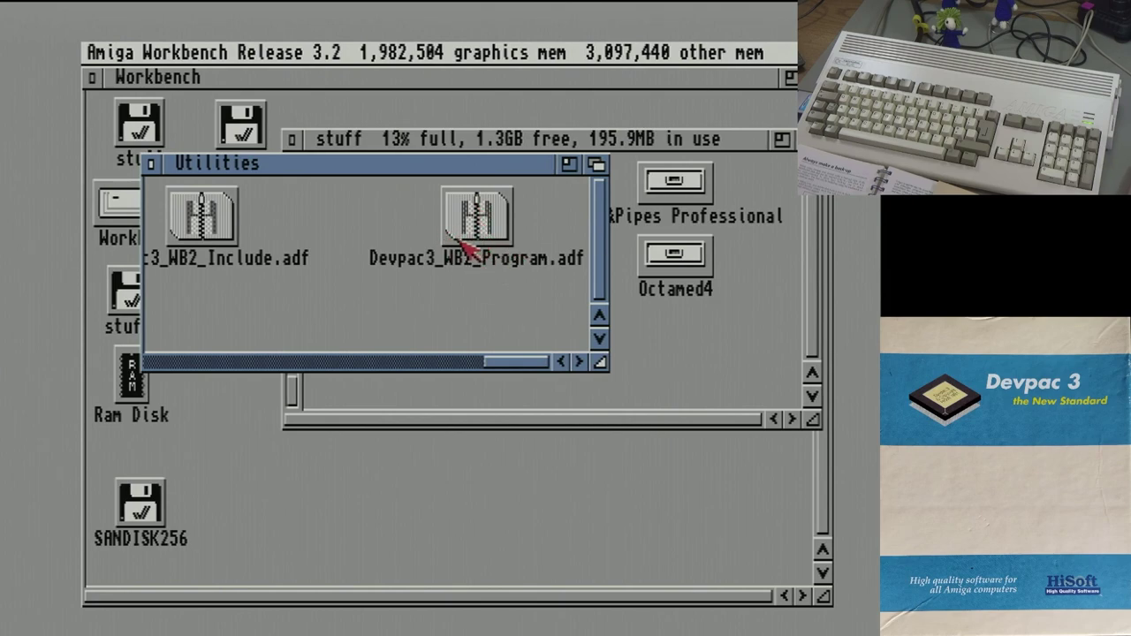
left_click(491, 232)
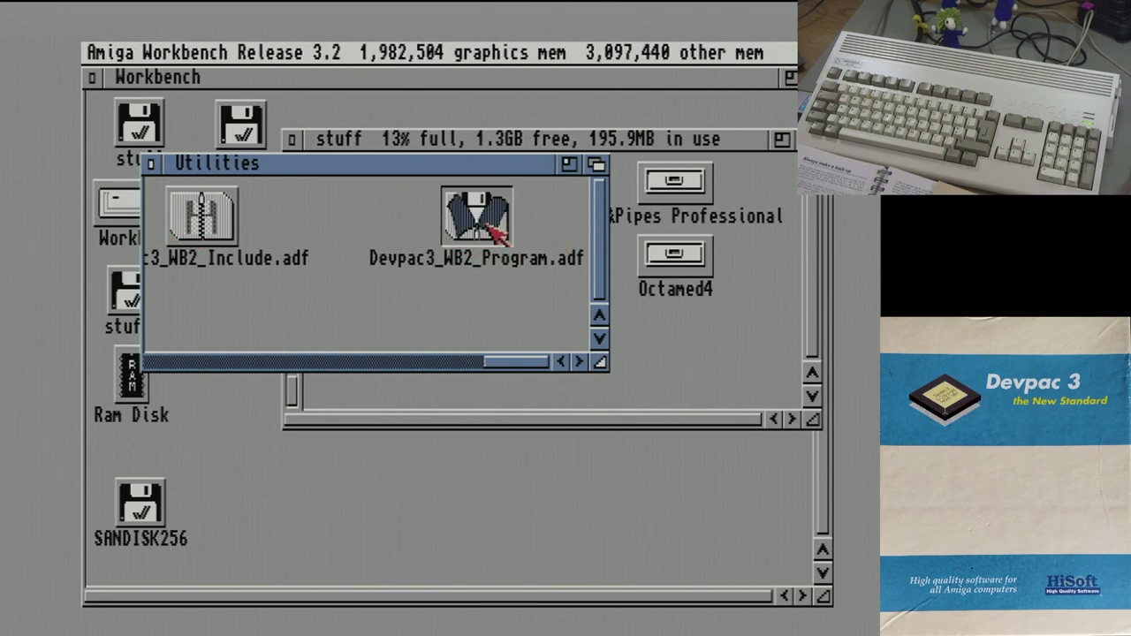
left_click_drag(221, 170, 432, 314)
left_click(151, 163)
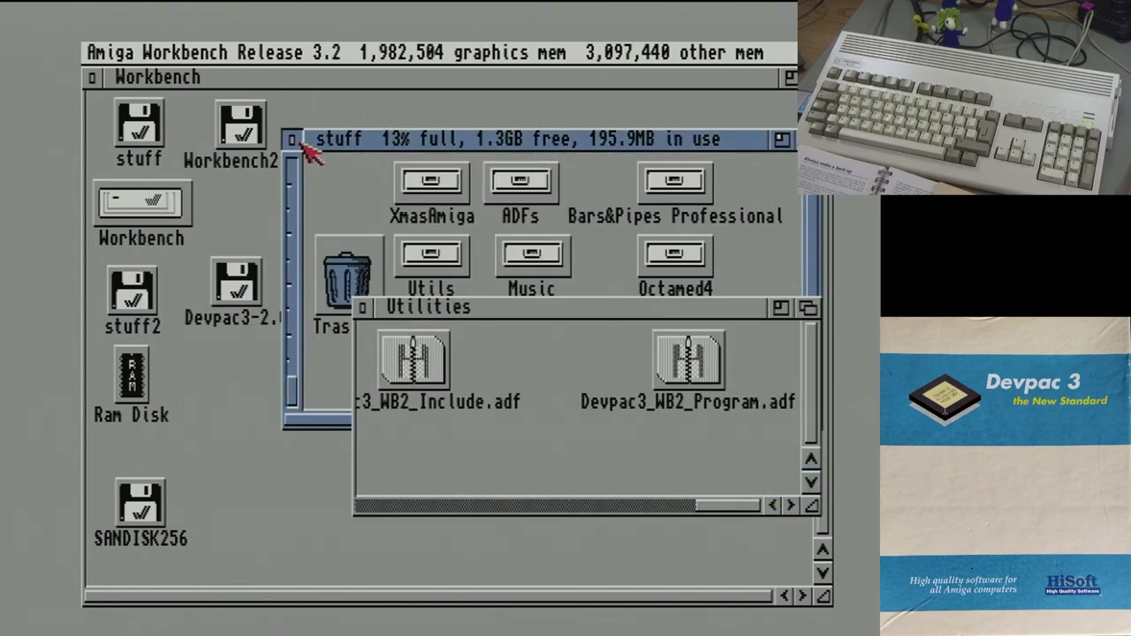
left_click(294, 140)
left_click_drag(261, 286, 470, 135)
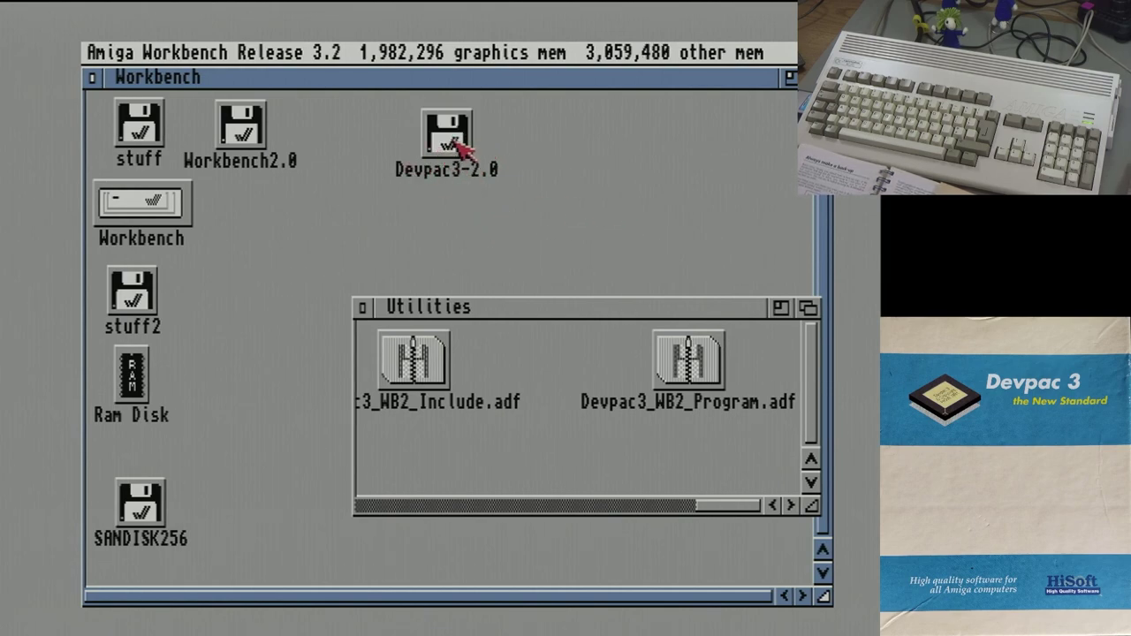
Step: Create a new drawer named Devpac inside stuff:Utils
double_click(139, 111)
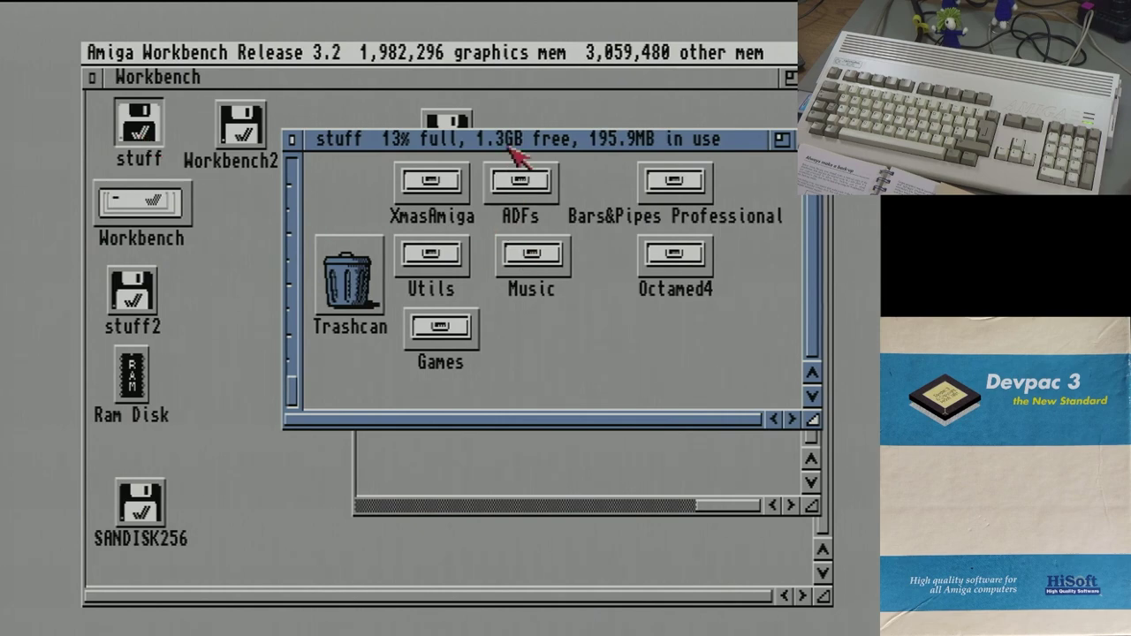
left_click_drag(521, 143, 446, 237)
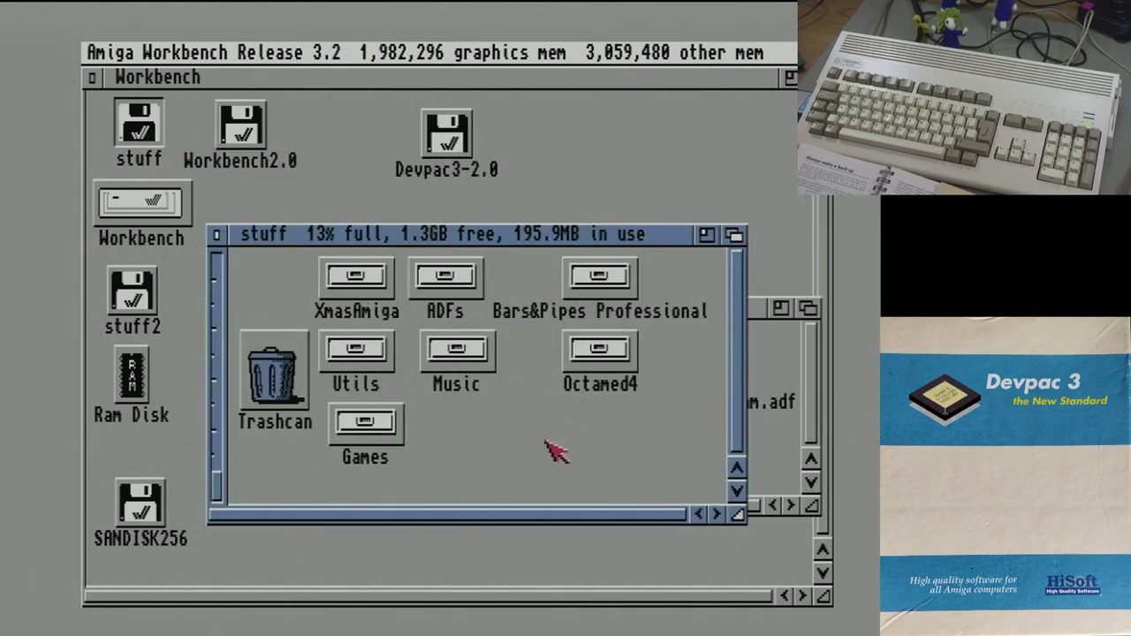
double_click(360, 351)
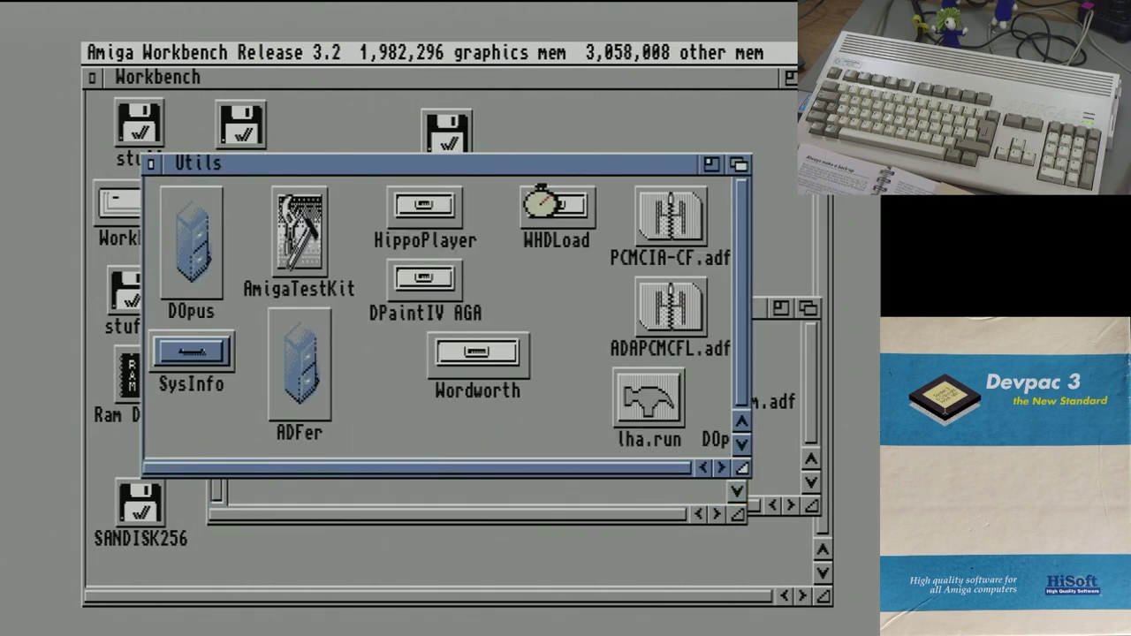
left_click_drag(553, 163, 526, 231)
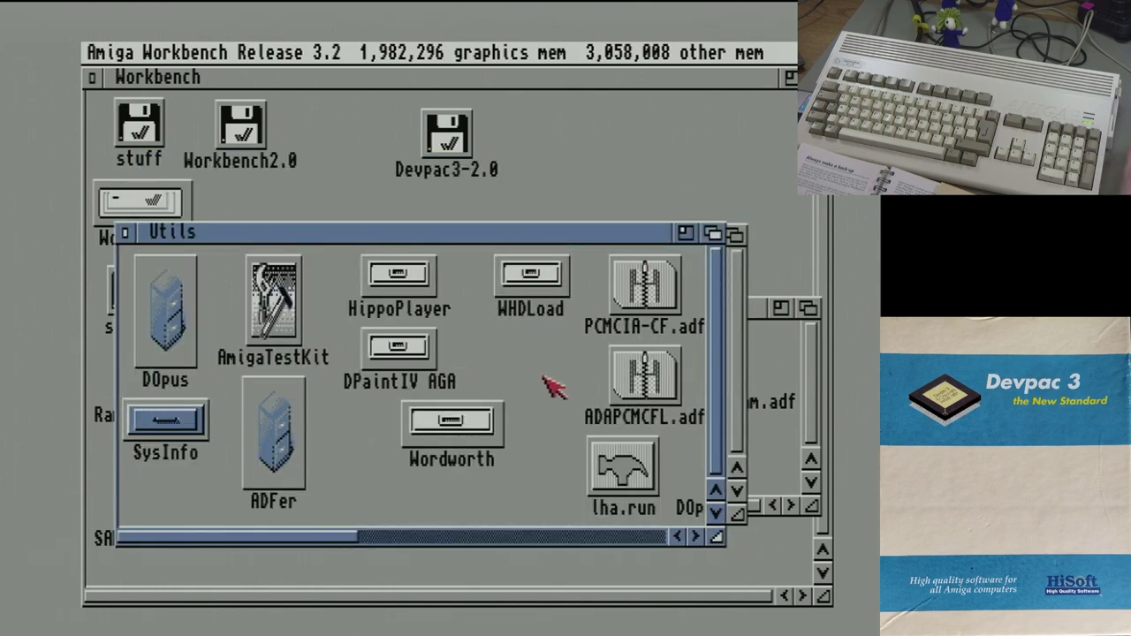
key("super+n")
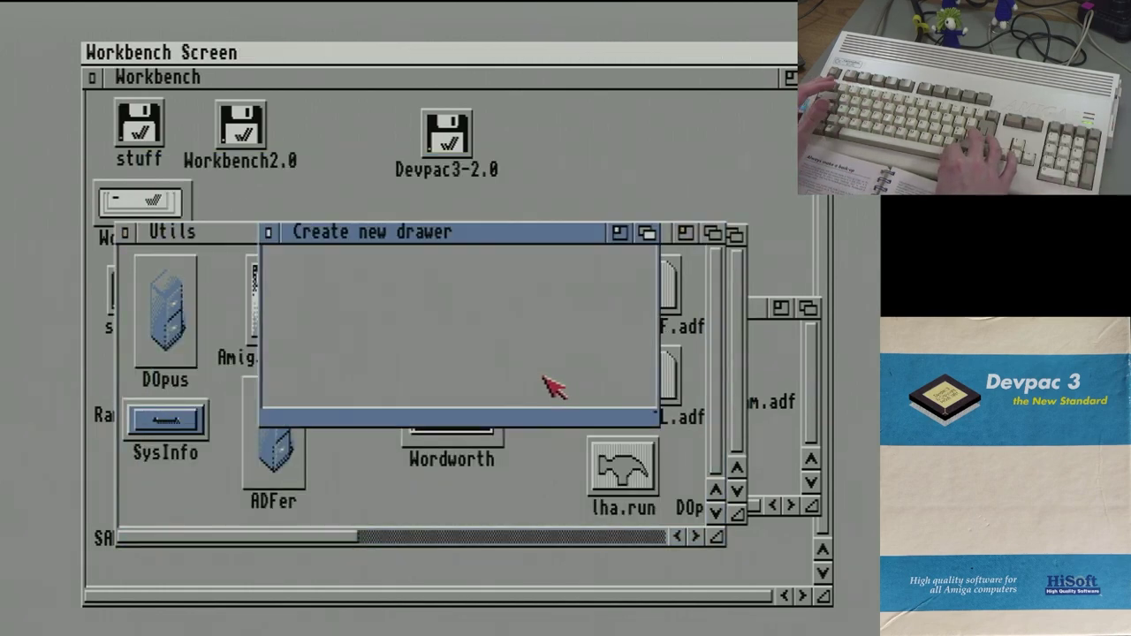
type("Devpac")
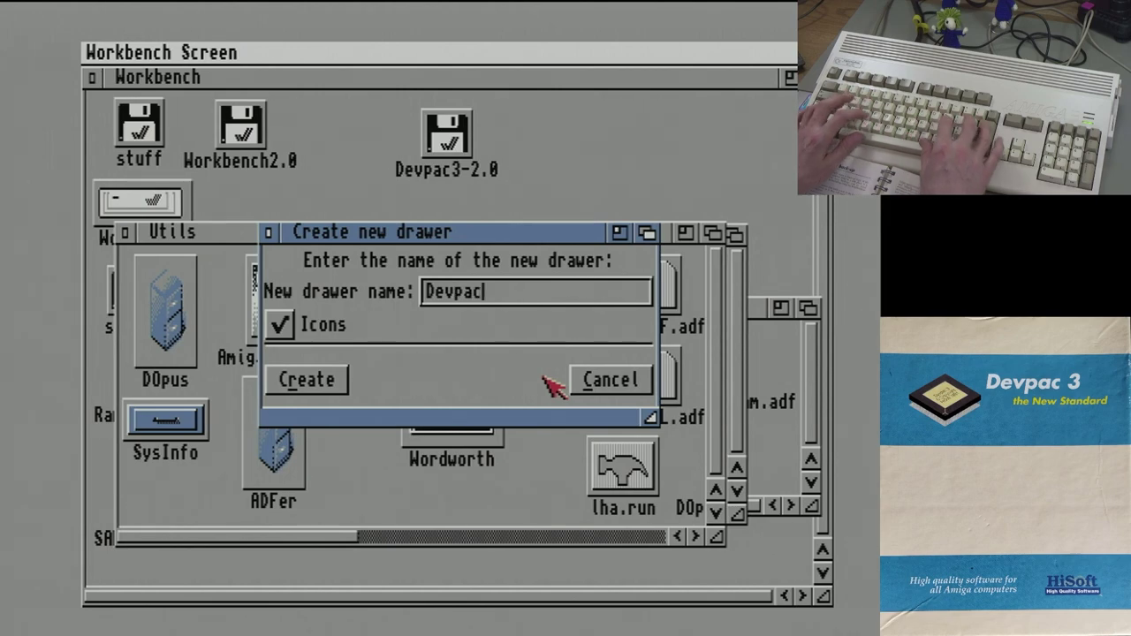
key("Return")
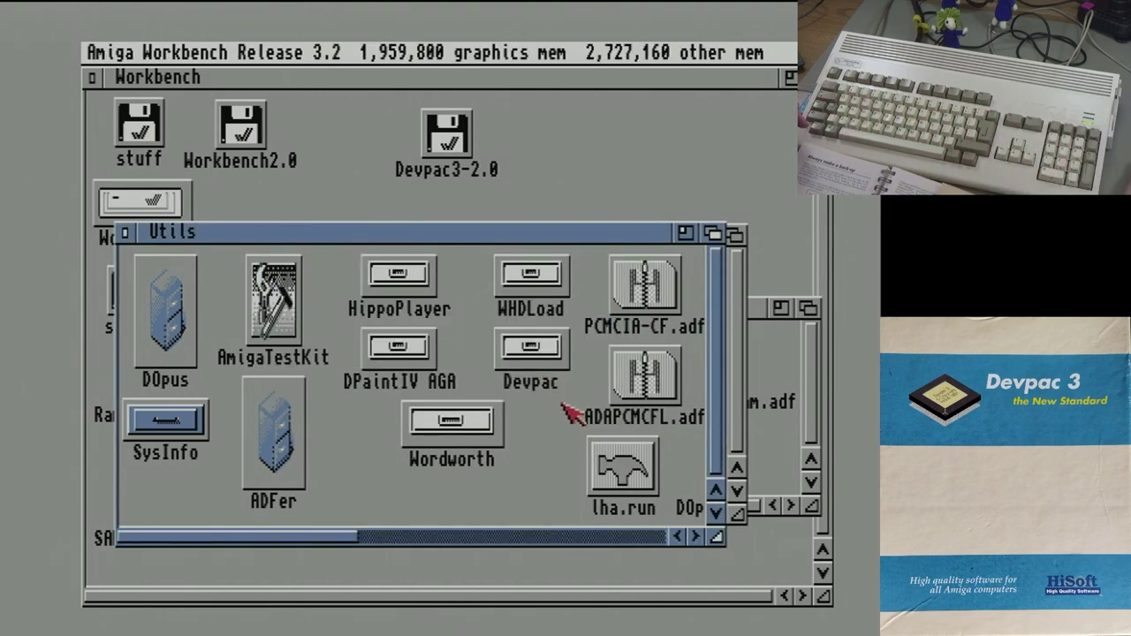
Step: Copy the Devpac3-2.0 disk's Devpac drawer into the new Utils/Devpac drawer
double_click(553, 369)
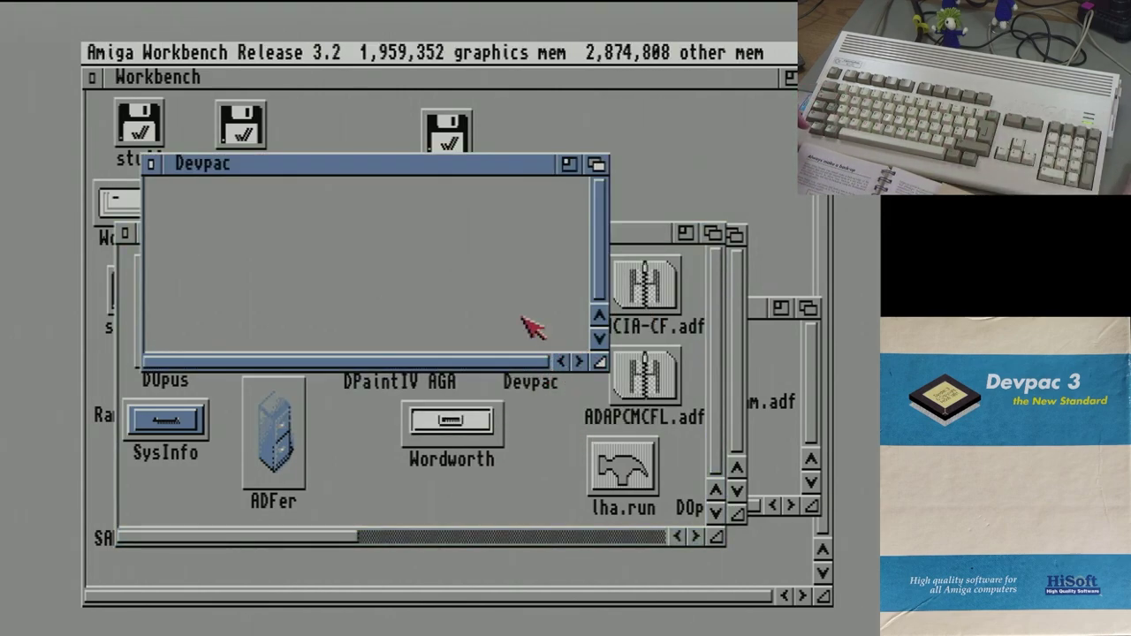
left_click_drag(453, 171, 508, 325)
double_click(458, 150)
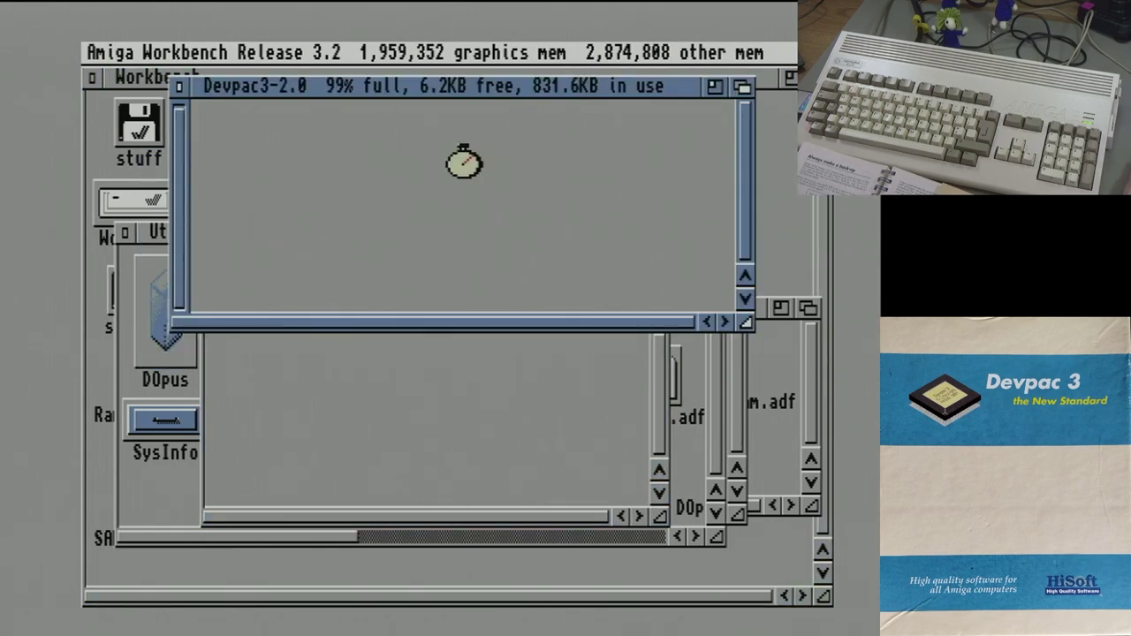
left_click(507, 273)
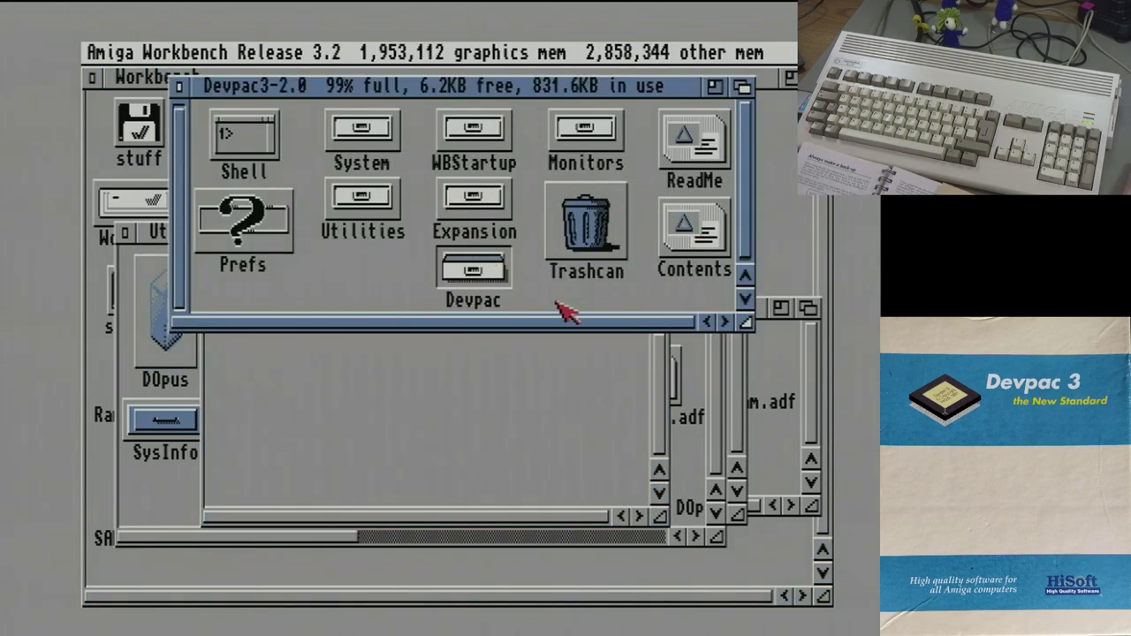
left_click_drag(500, 281, 618, 495)
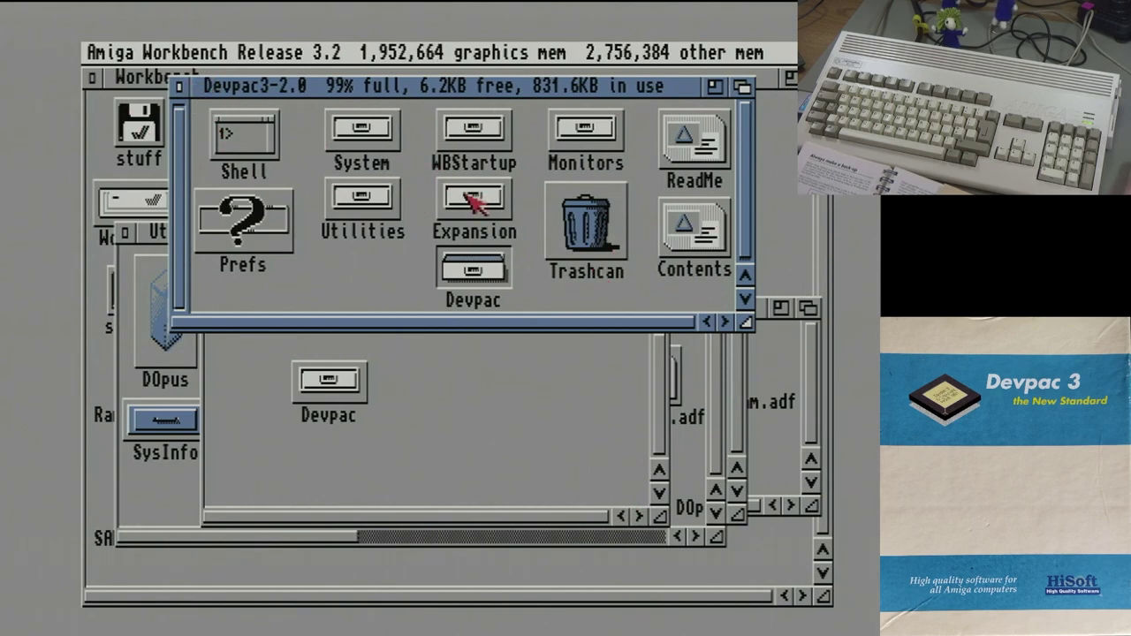
Step: Close the disk, Utils and stuff windows, leaving the Devpac drawer window in view
left_click(180, 87)
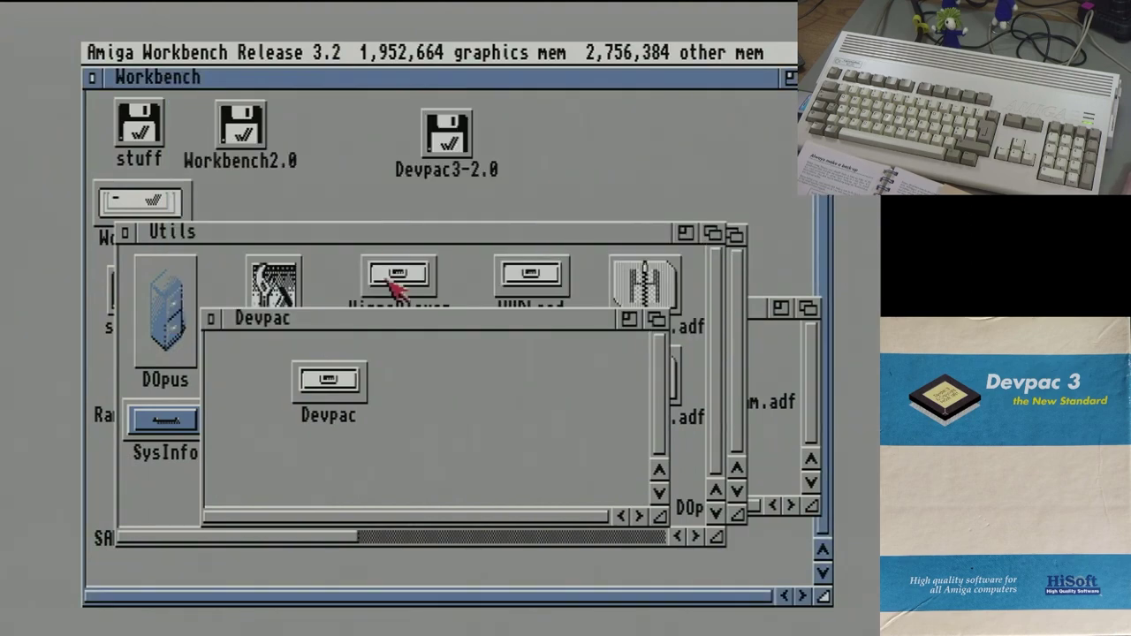
left_click(129, 233)
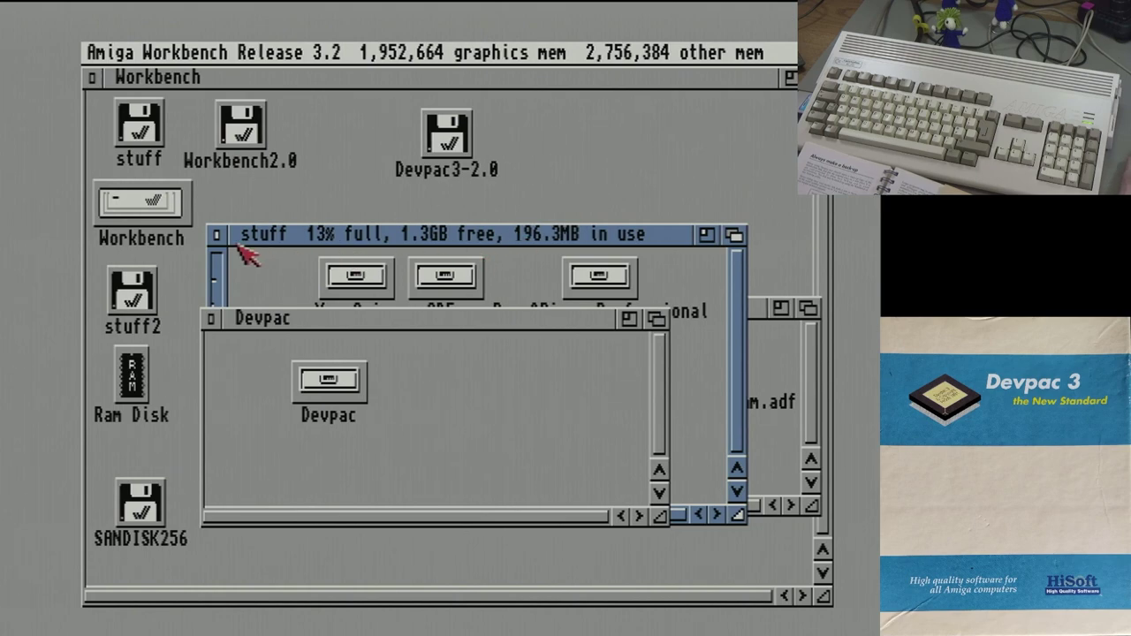
left_click_drag(404, 235, 417, 219)
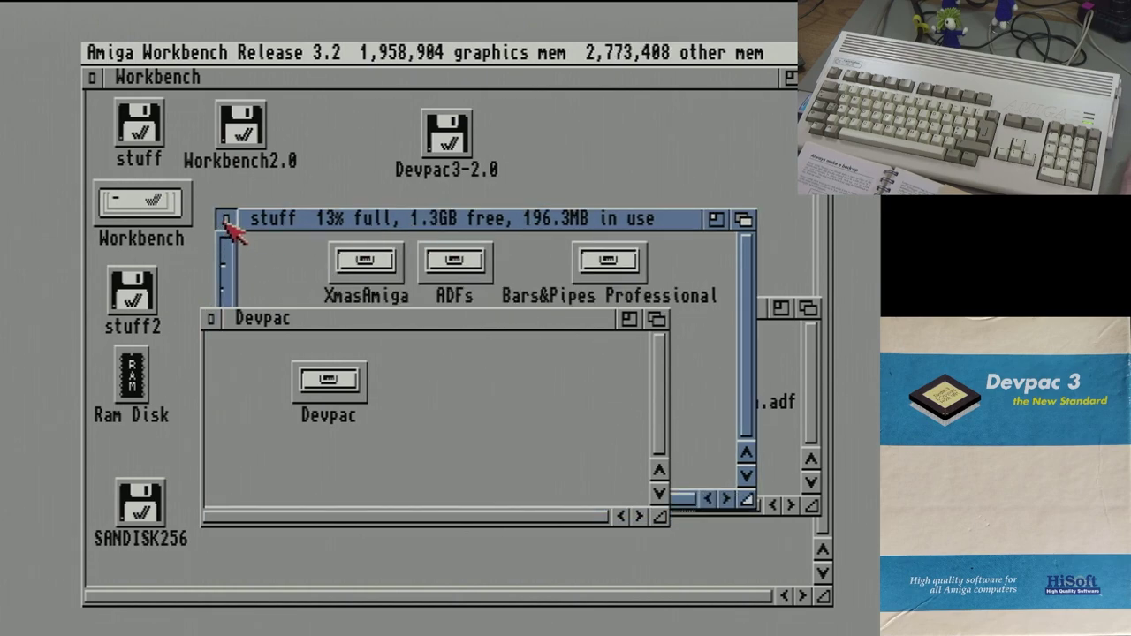
left_click(226, 221)
left_click_drag(411, 316, 405, 206)
Step: Launch the copied Devpac, assemble the empty Untitled source with 0 errors, and quit
double_click(344, 295)
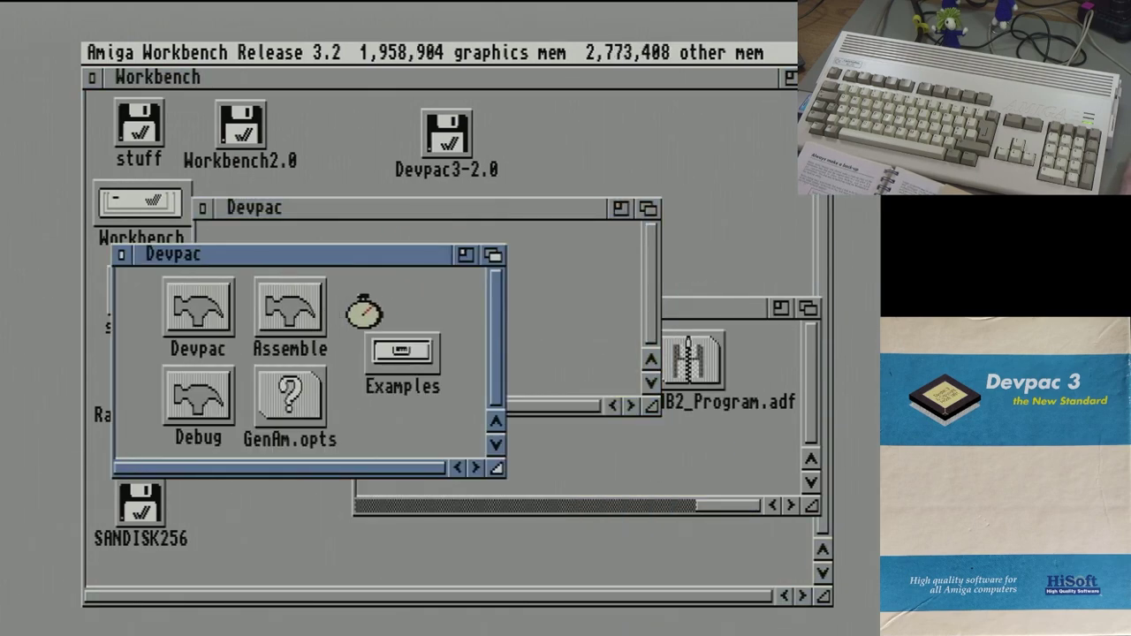
double_click(200, 318)
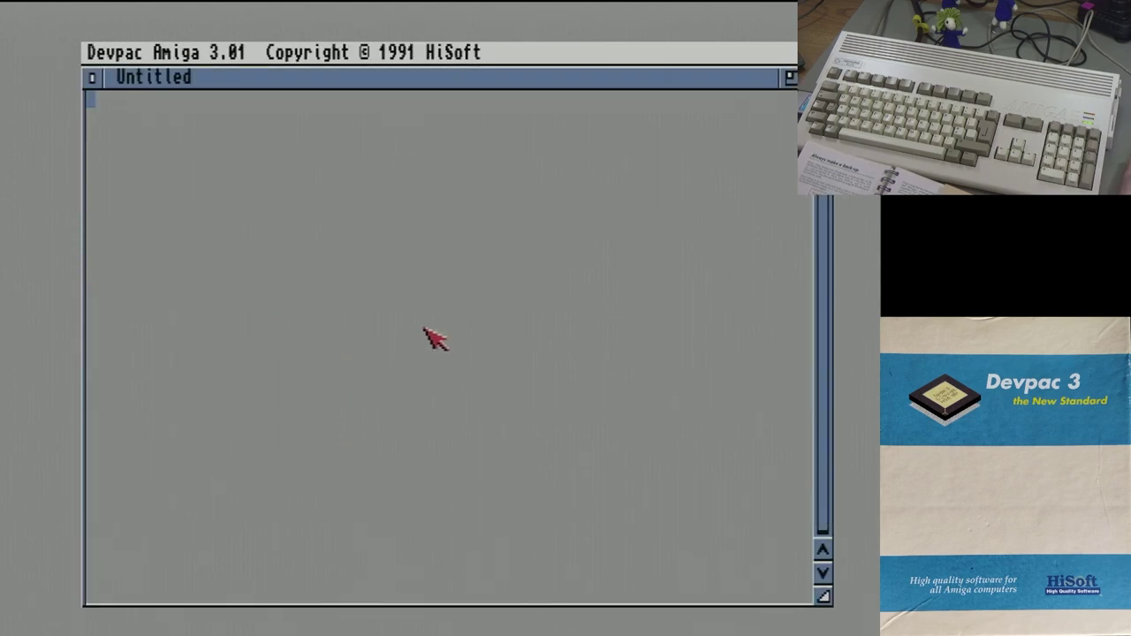
right_click(395, 53)
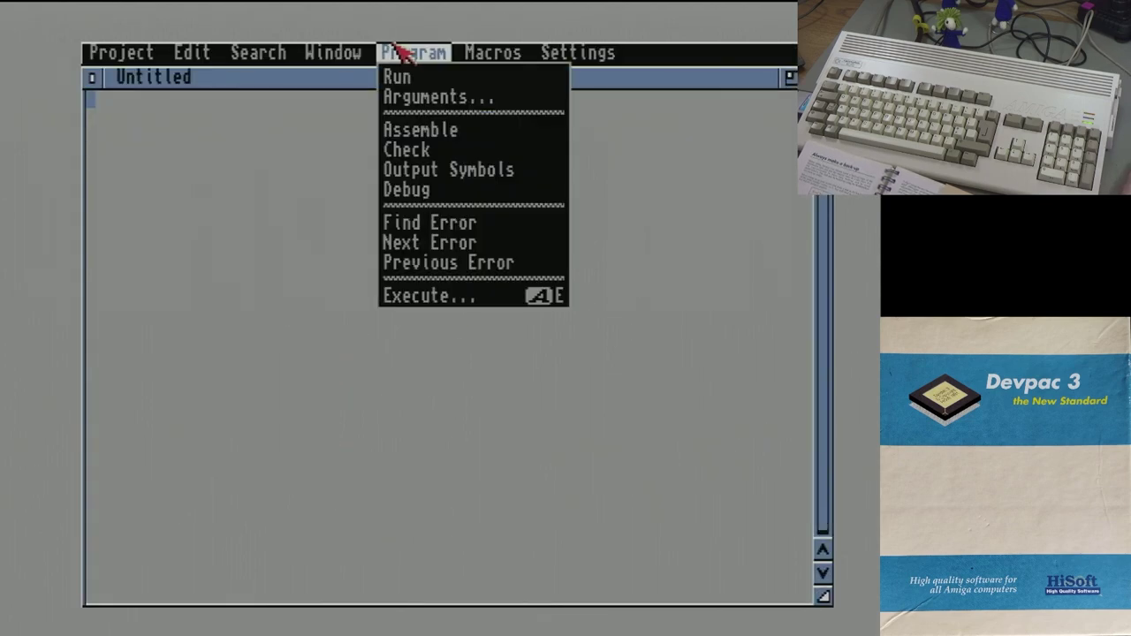
right_click(440, 134)
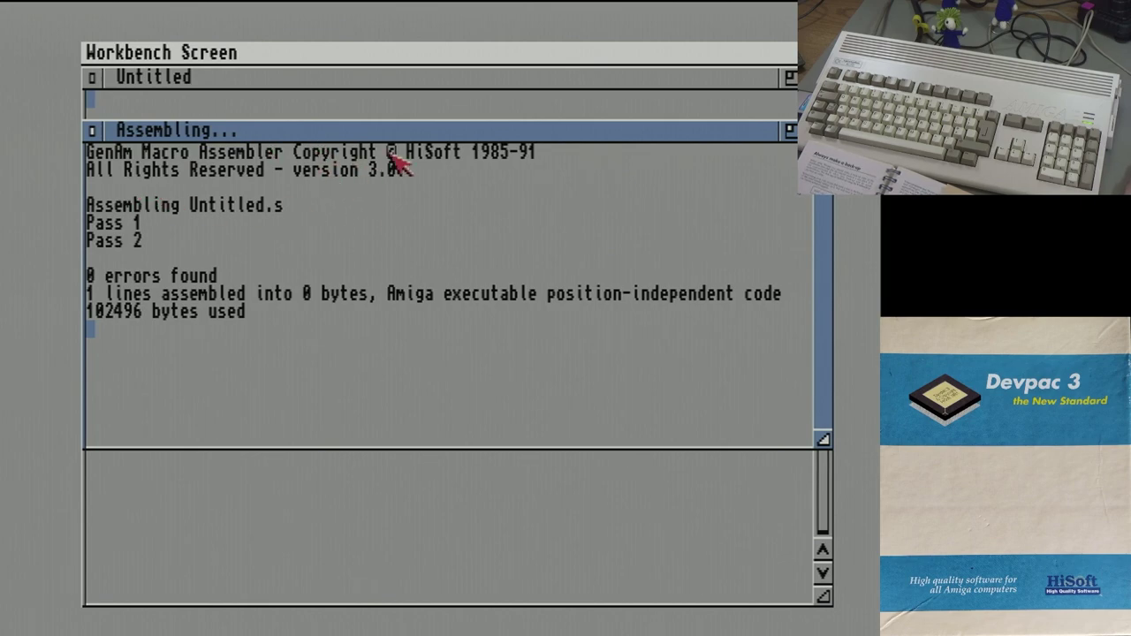
left_click(92, 130)
left_click(92, 77)
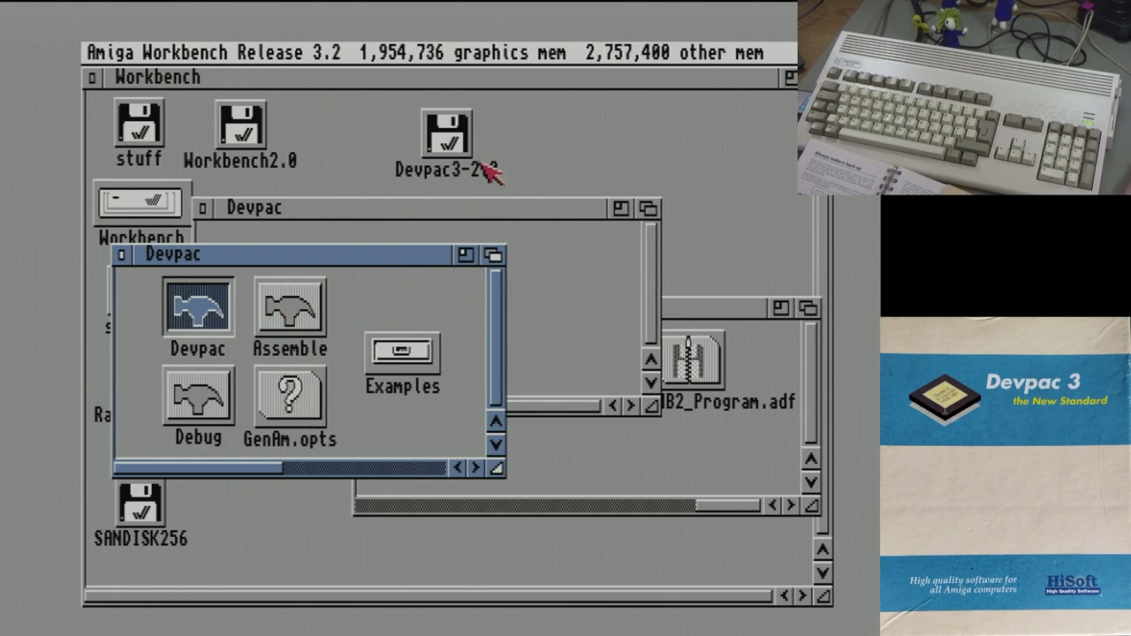
Step: Eject the Devpac3-2.0 floppy and open the Utils drawer on the stuff hard drive
left_click(449, 142)
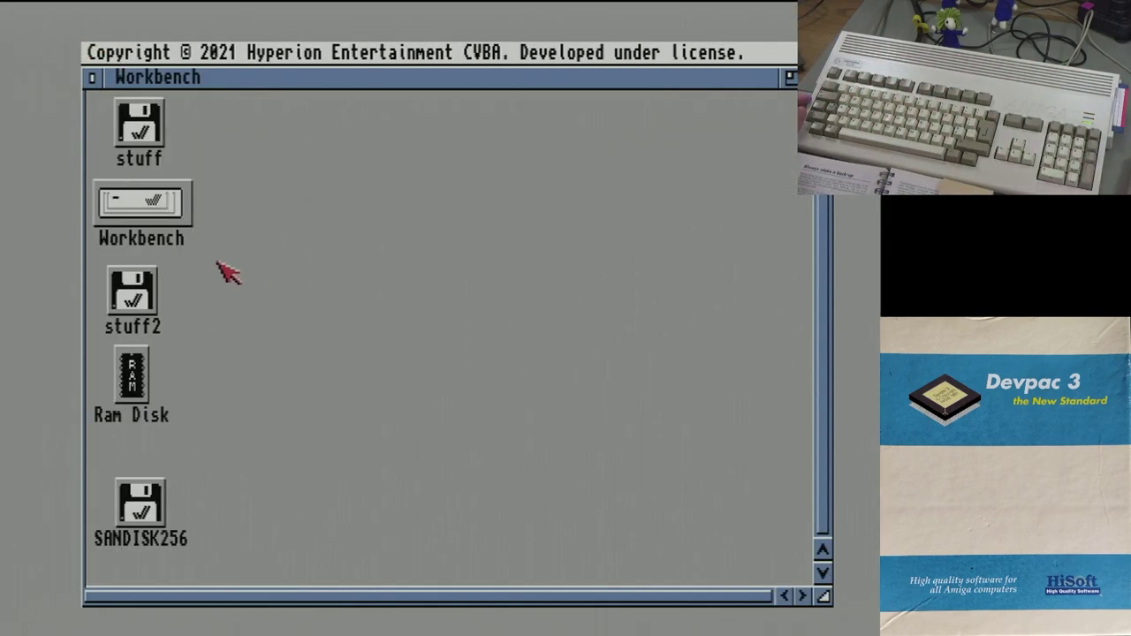
double_click(140, 108)
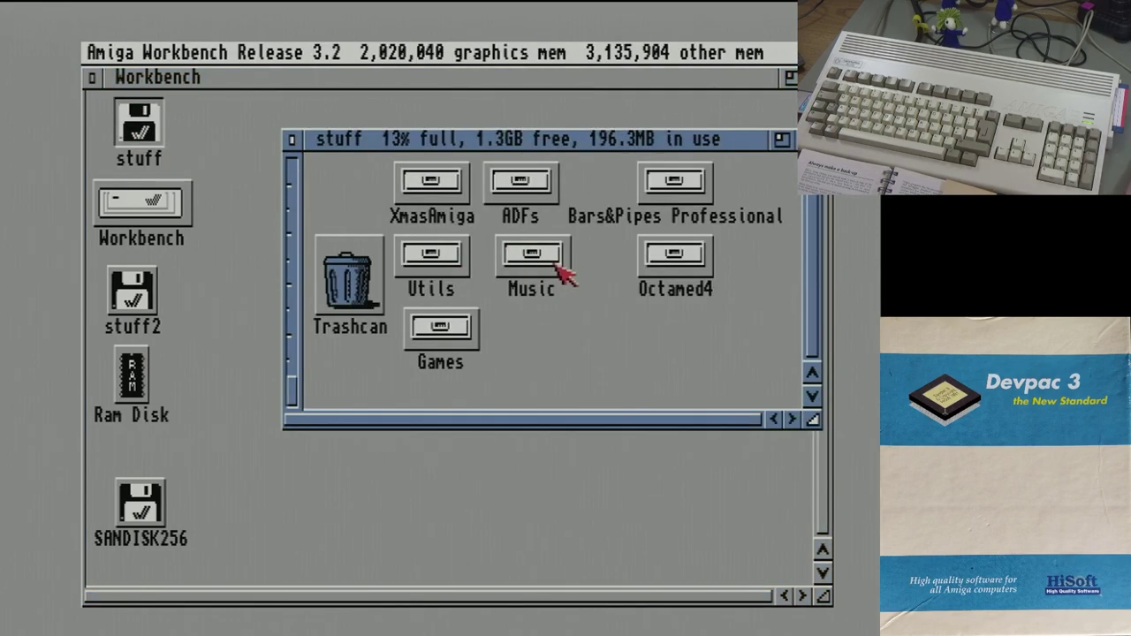
double_click(430, 258)
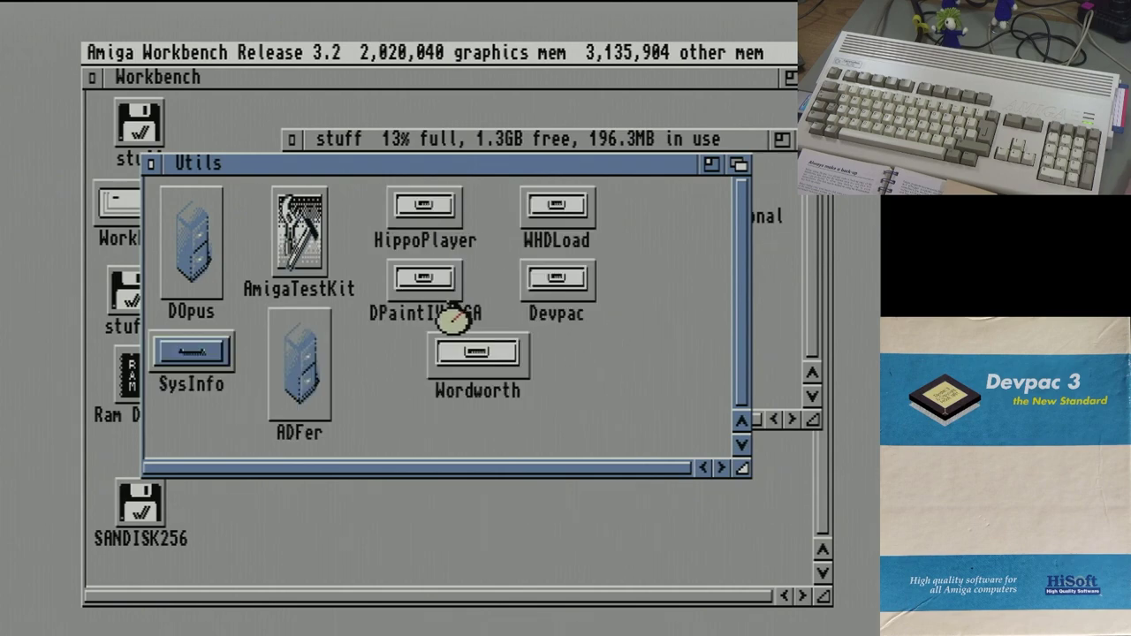
Step: Launch Devpac from stuff:Utils/Devpac and assemble, triggering a Devpac3-2.0 volume request
double_click(554, 284)
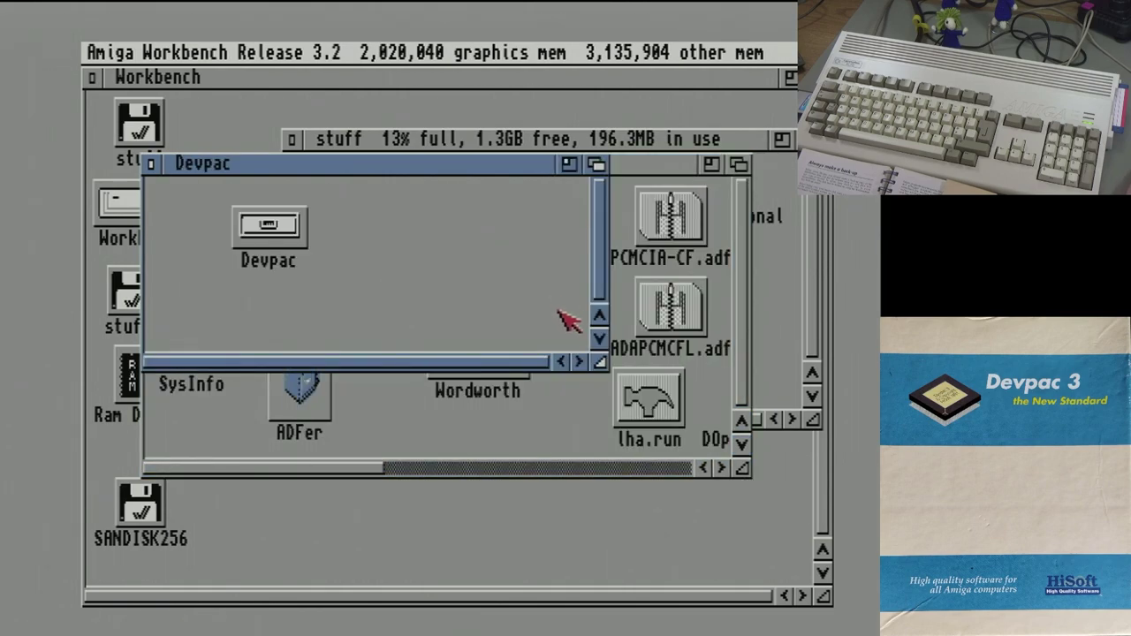
double_click(265, 228)
double_click(217, 311)
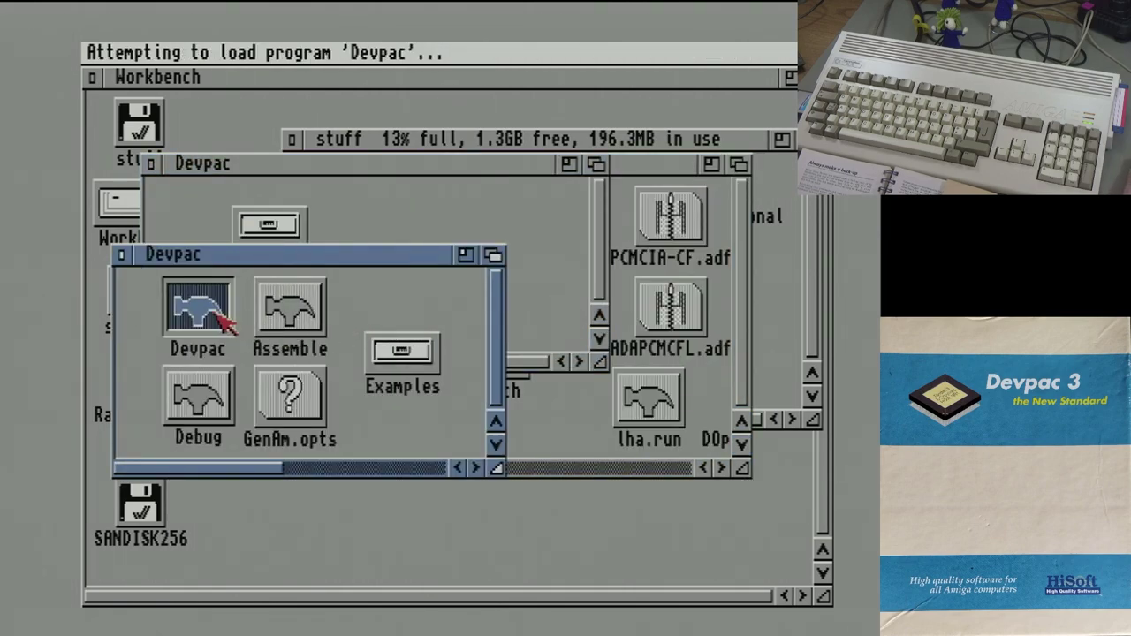
left_click_drag(420, 55, 455, 133)
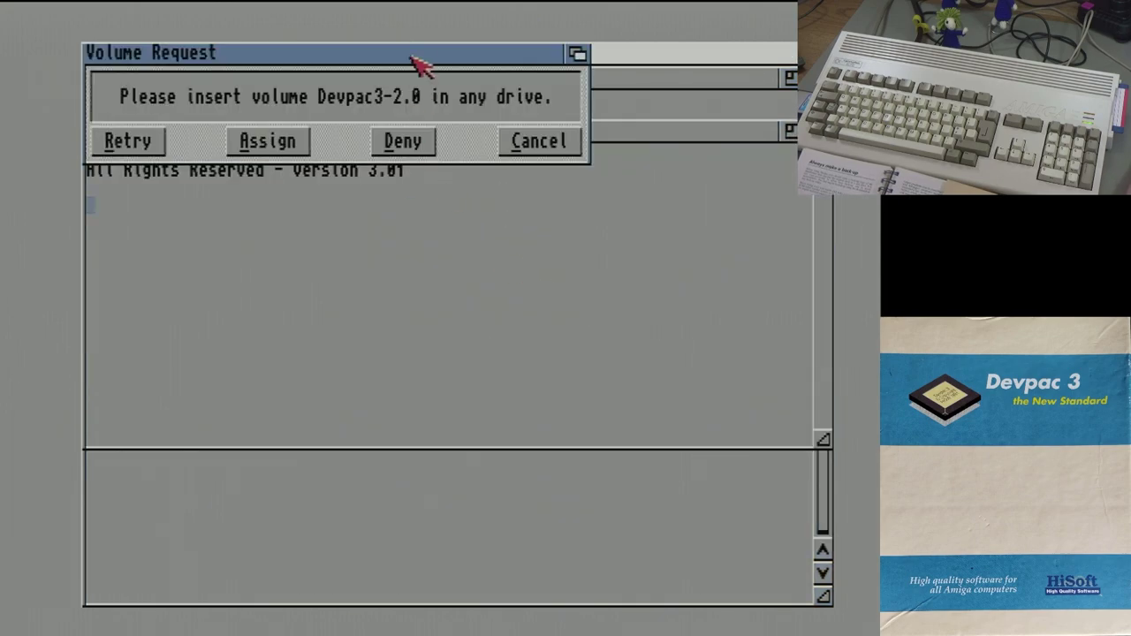
left_click_drag(420, 53, 558, 217)
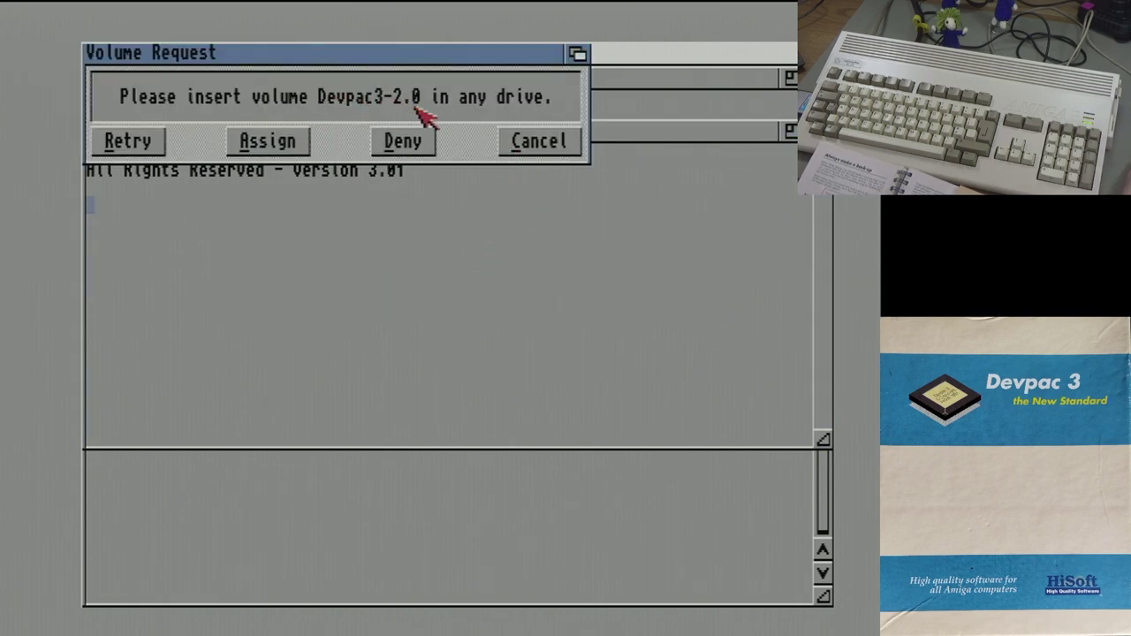
Step: Cancel the disk request, close the 1-error report and quit Devpac
left_click(539, 143)
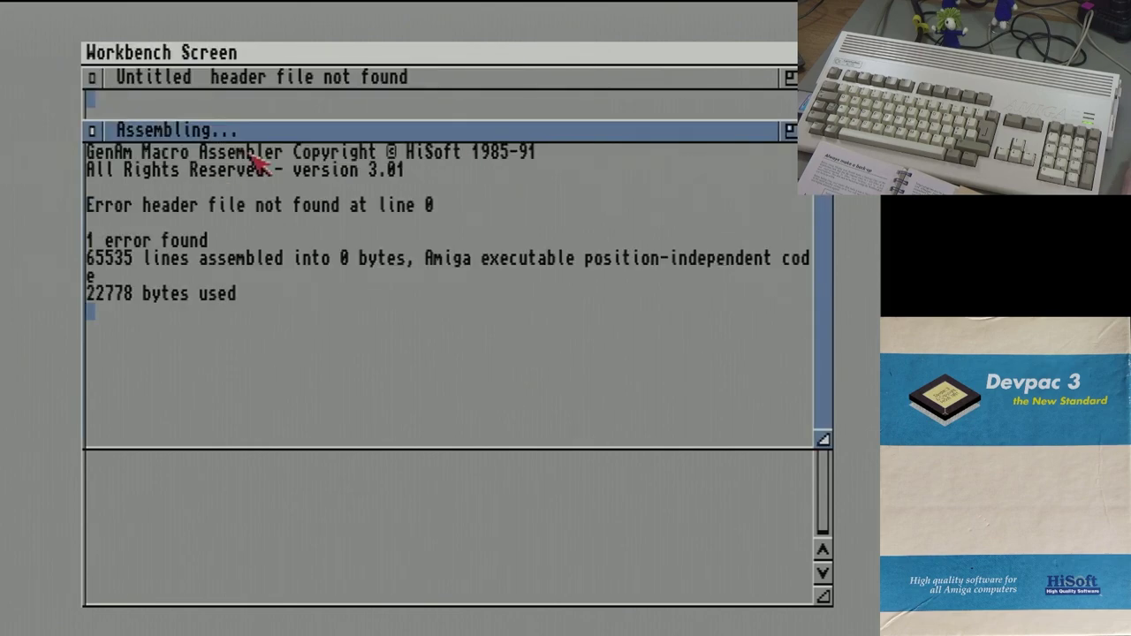
left_click(94, 129)
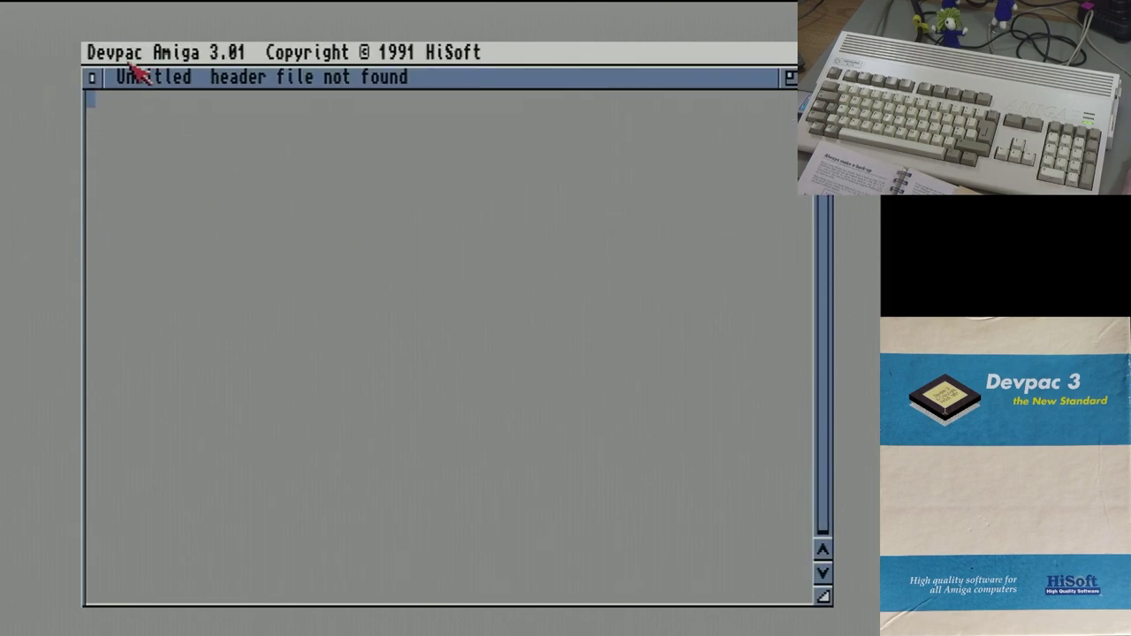
left_click_drag(132, 63, 181, 331)
Step: Open a new shell and run assign devpac3-2.0: stuff:Utils/Devpac/
left_click_drag(353, 260, 438, 261)
left_click_drag(163, 53, 183, 97)
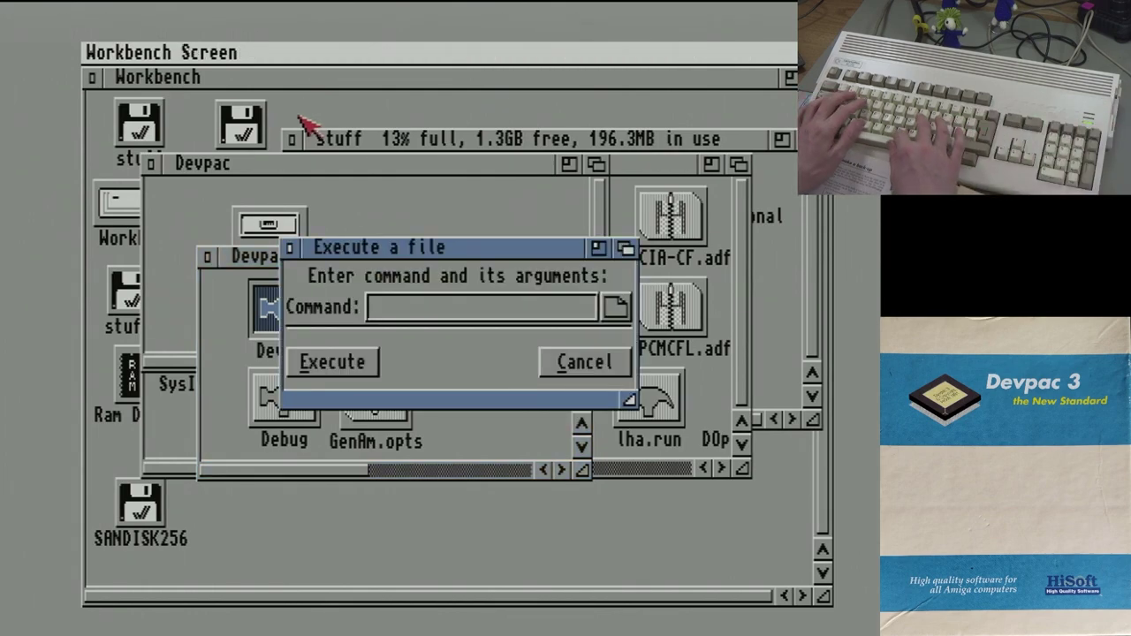
type("newshell")
key("Return")
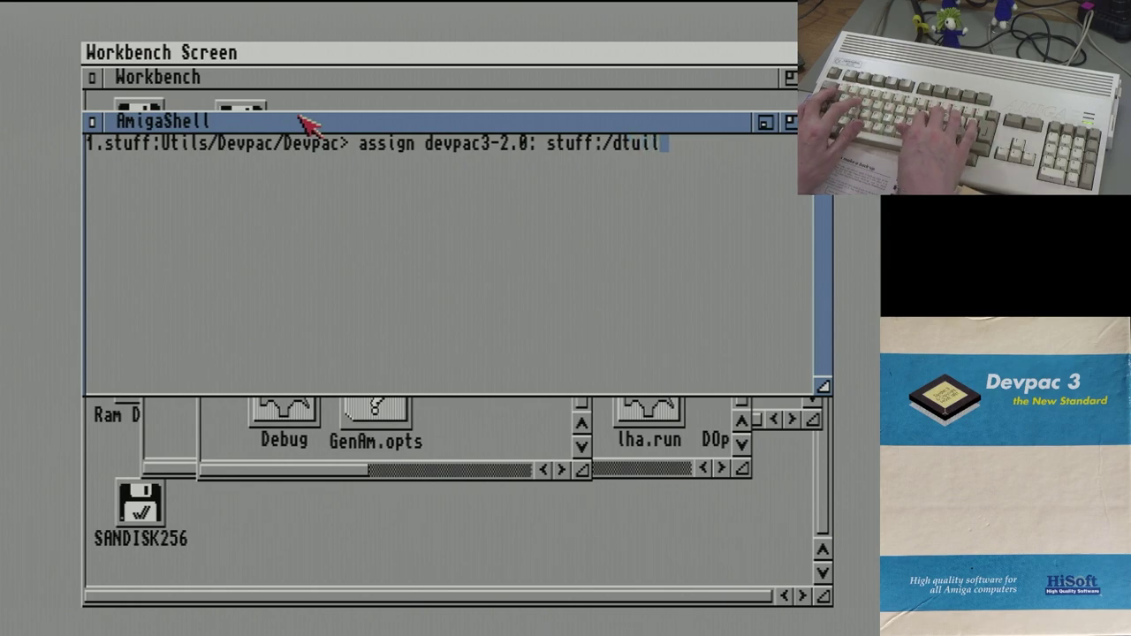
key("BackSpace")
key("BackSpace")
key("BackSpace")
key("BackSpace")
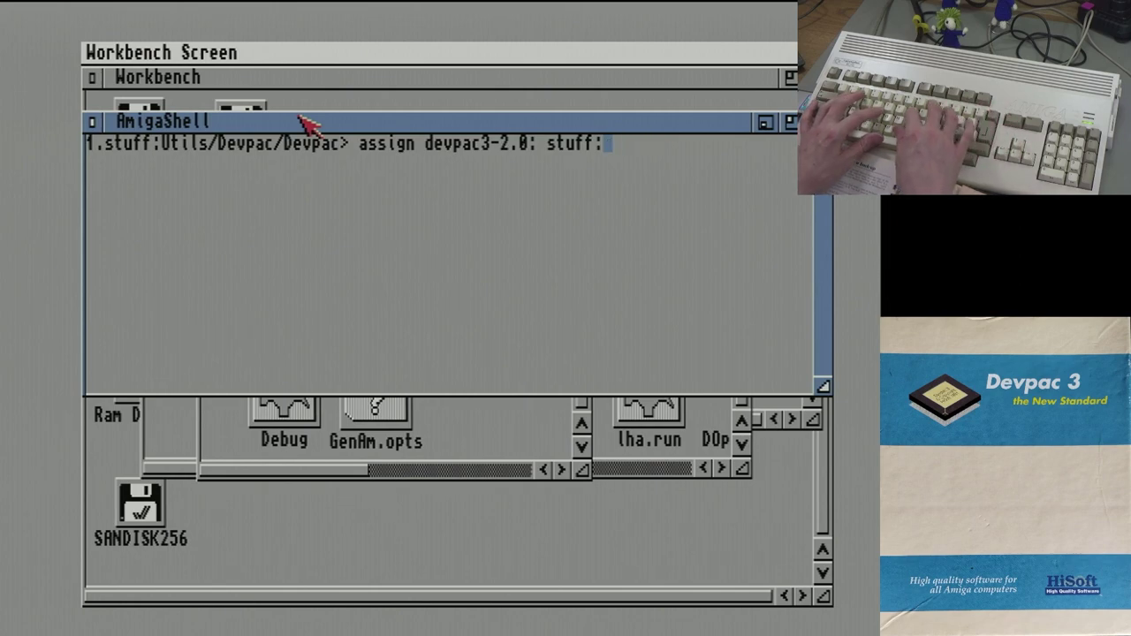
type("Utils/devpac/")
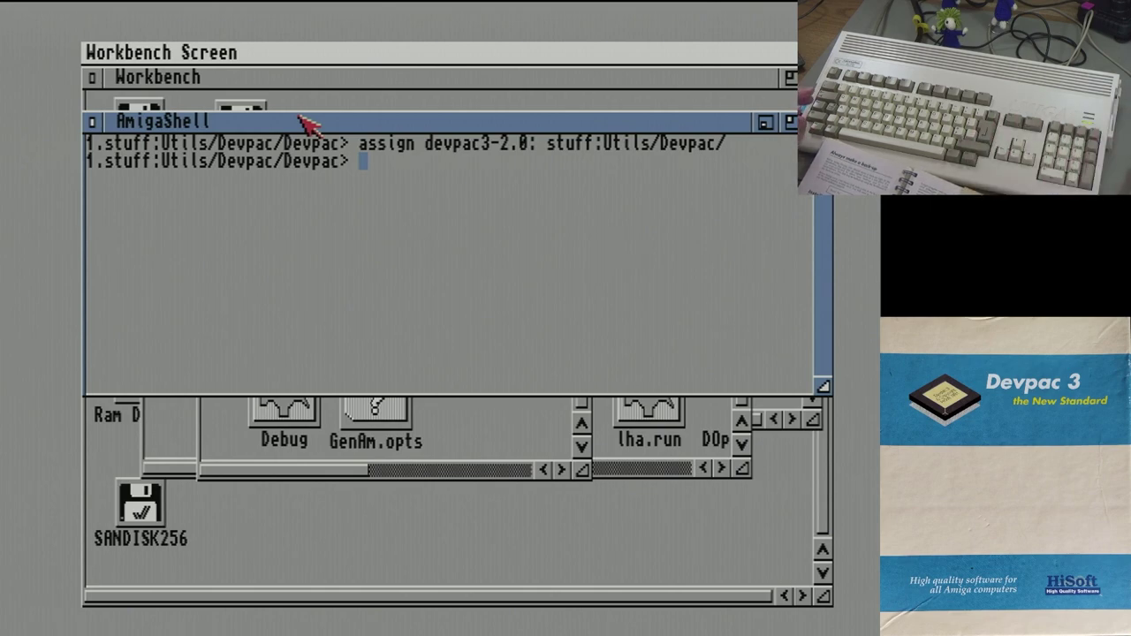
Step: Move the shell behind, launch hard-drive Devpac, check Untitled with 0 errors, then quit
left_click_drag(298, 115, 301, 228)
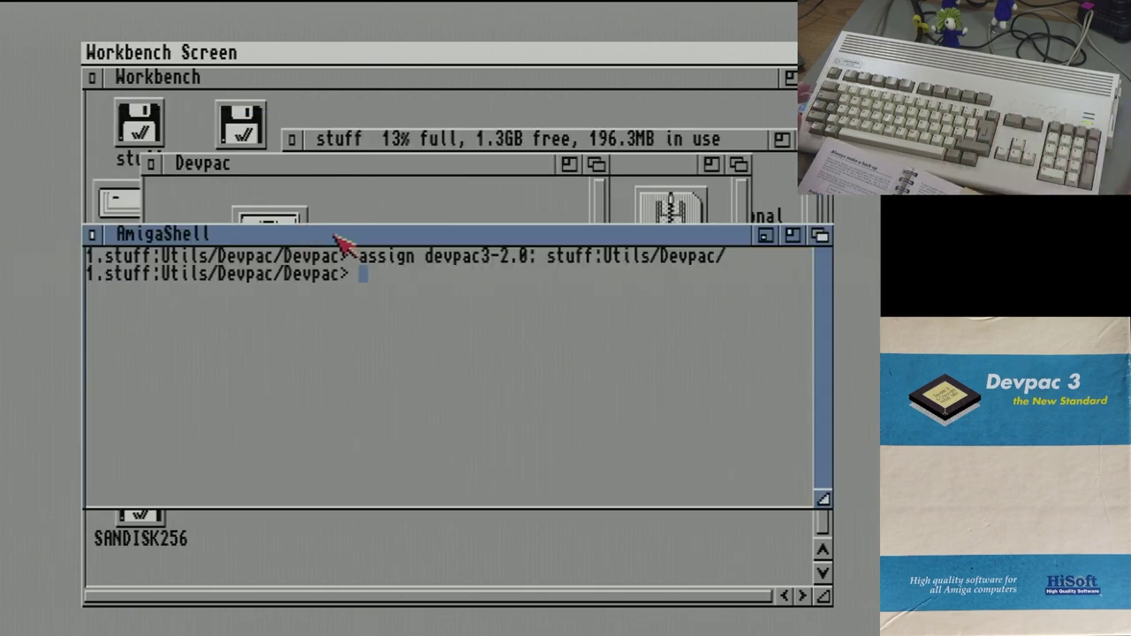
left_click(212, 167)
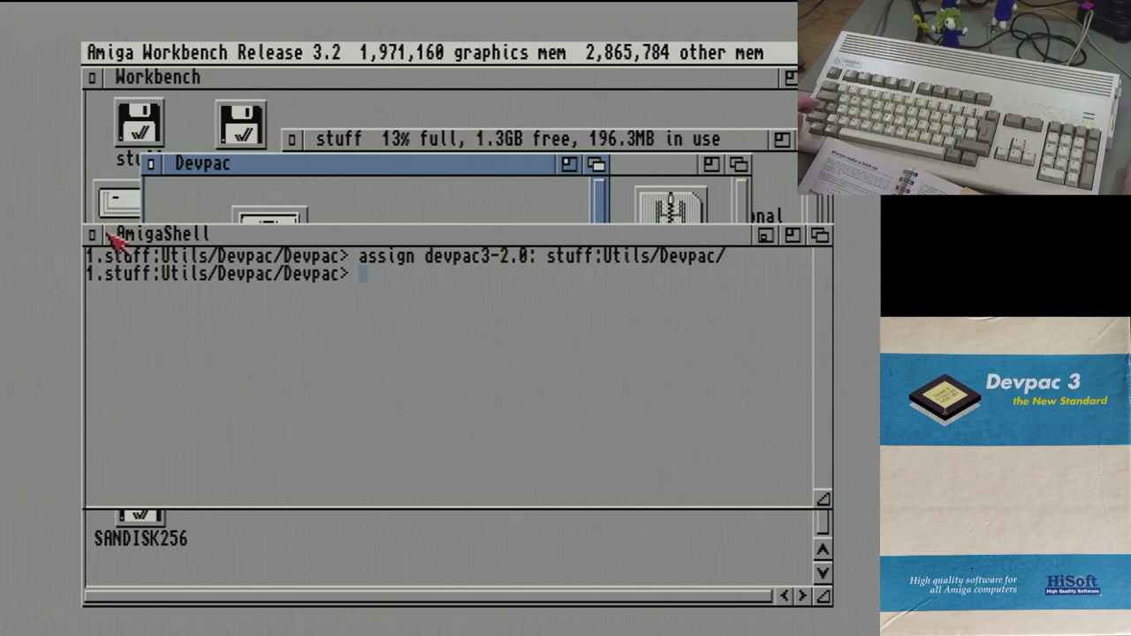
left_click(821, 237)
left_click(309, 323)
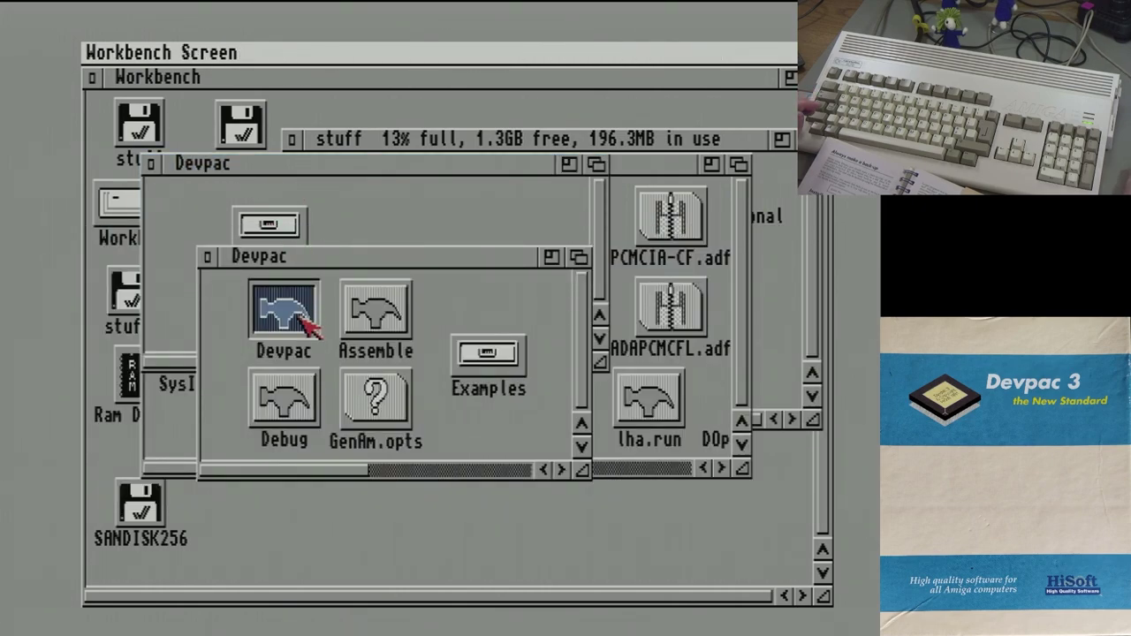
left_click(307, 323)
right_click(481, 53)
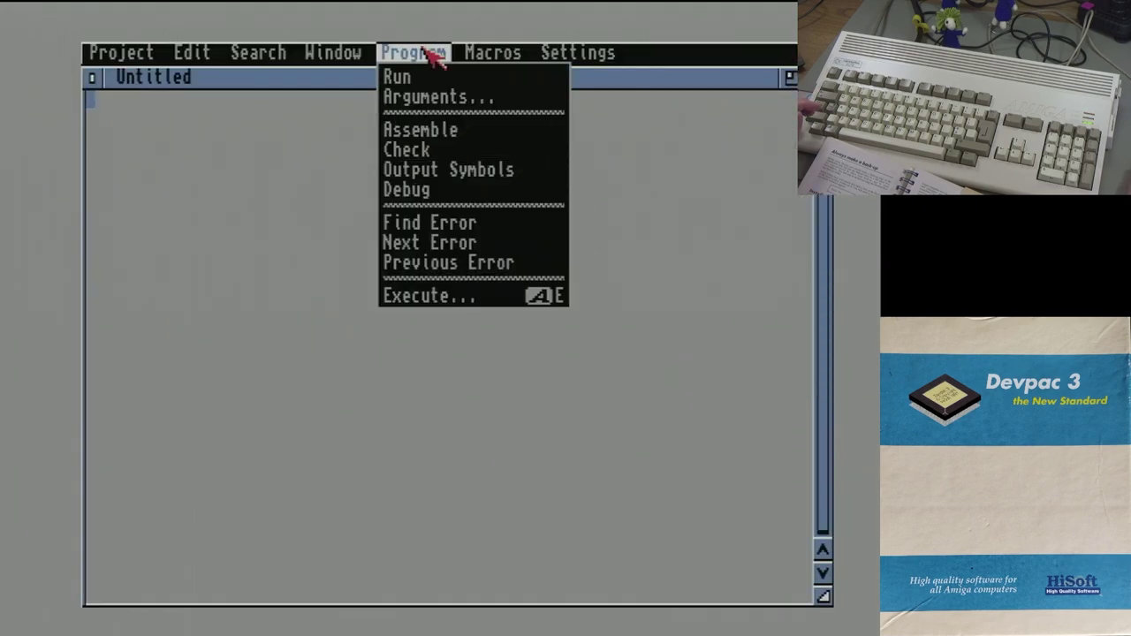
right_click(449, 150)
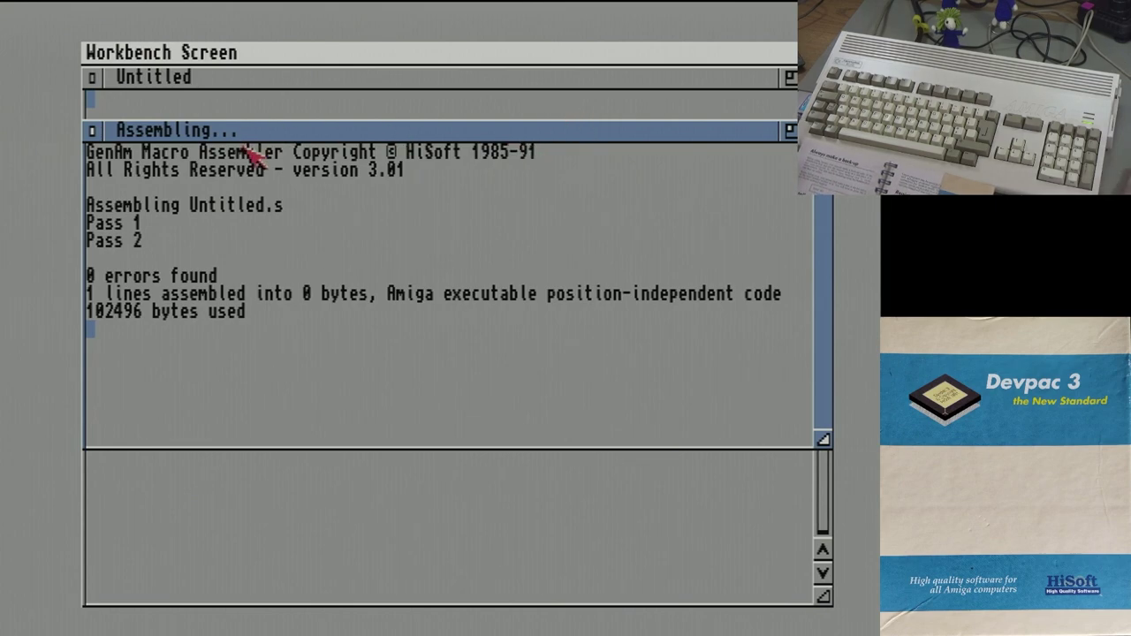
left_click(92, 130)
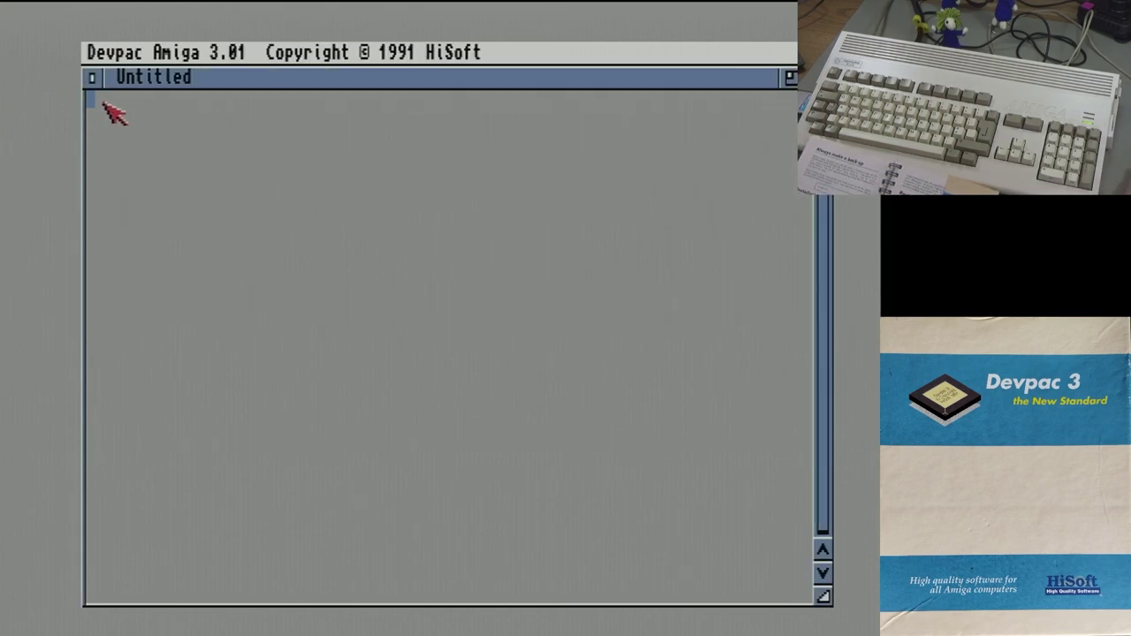
left_click_drag(115, 57, 147, 343)
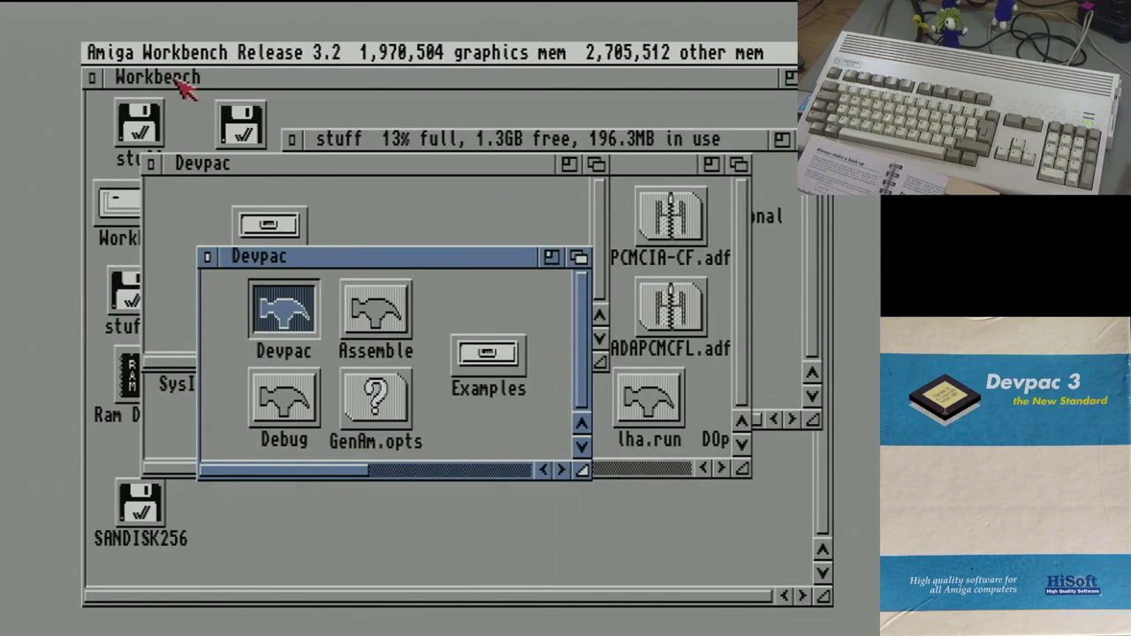
Step: Open a new AmigaShell window through Execute Command and move it up slightly
key("super+n")
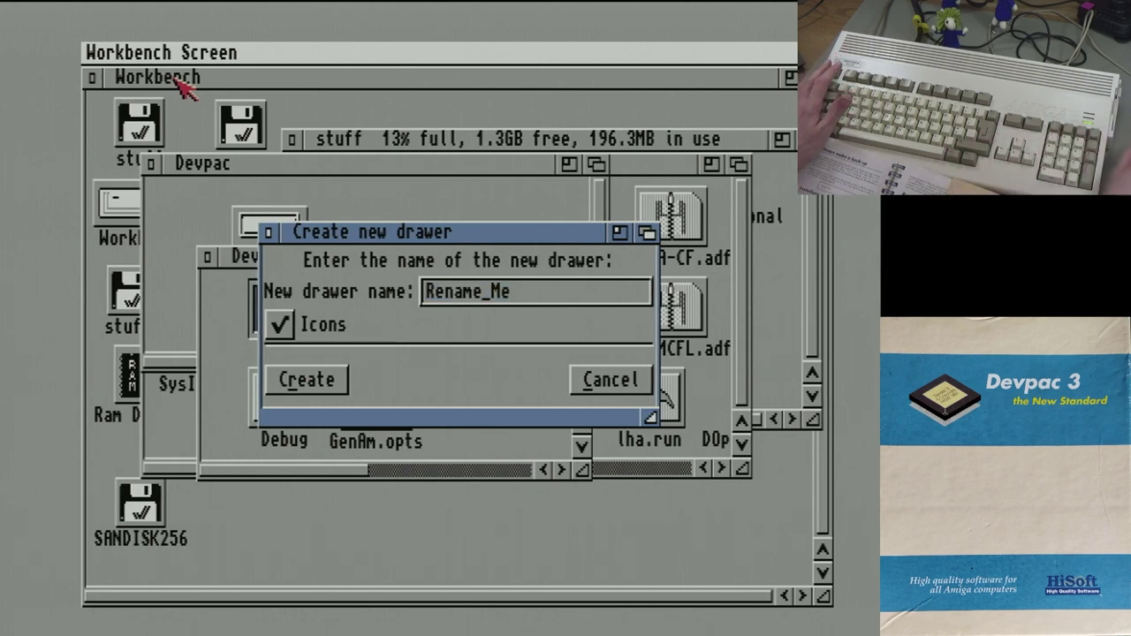
left_click(618, 381)
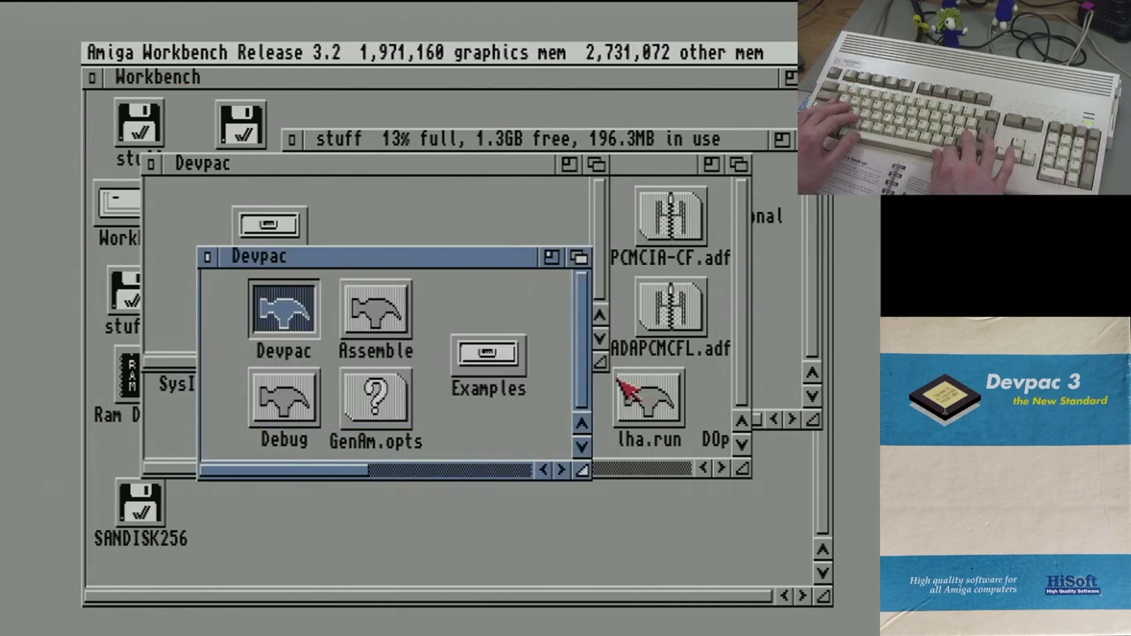
key("super+e")
key("Return")
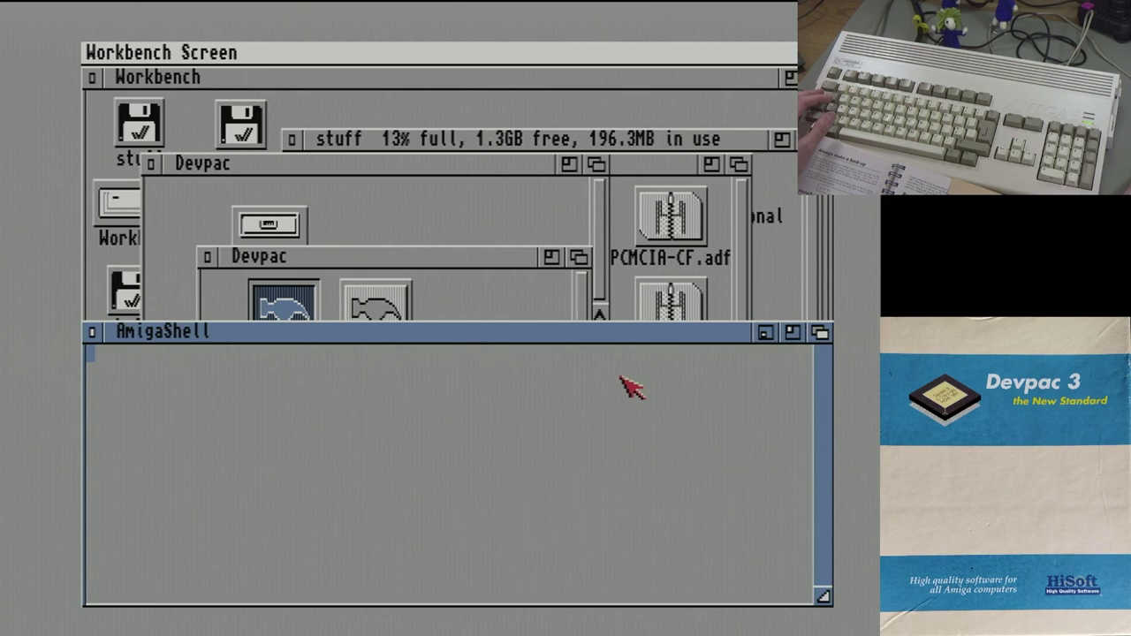
left_click_drag(557, 341, 559, 308)
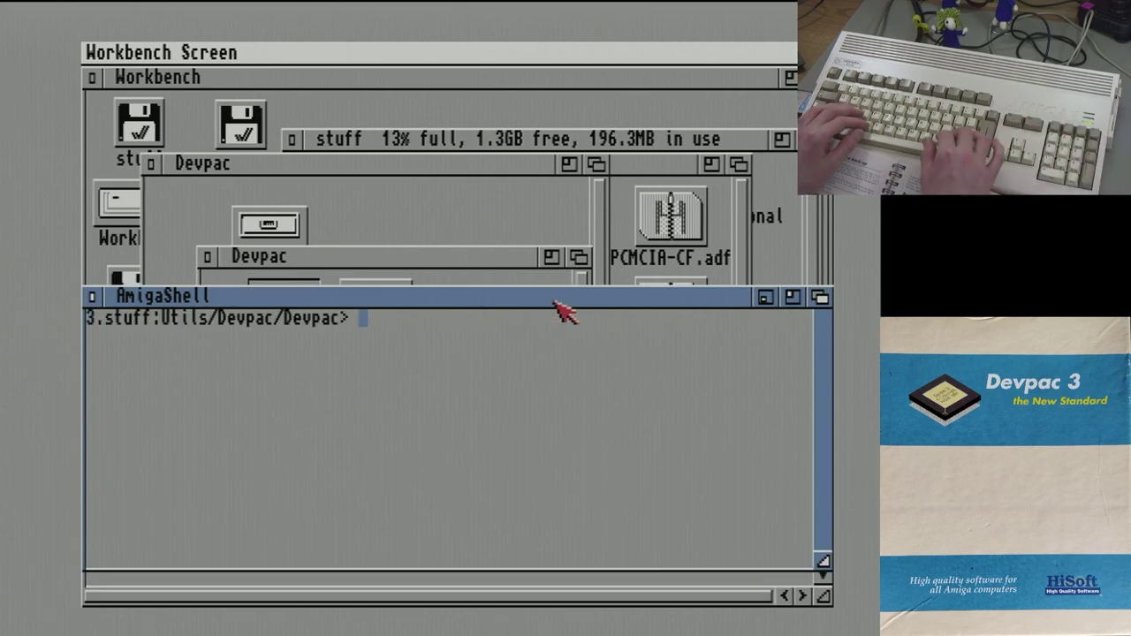
Step: Change the shell to the S: directory and start entering the user-startup edit command
type("cd")
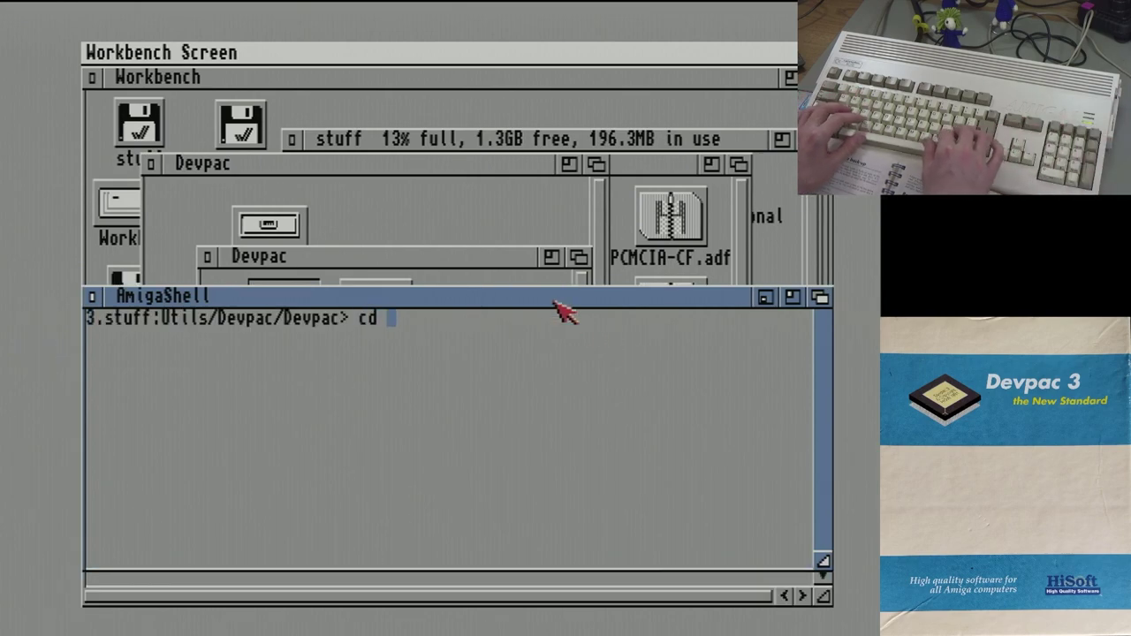
key("BackSpace")
key("BackSpace")
key("BackSpace")
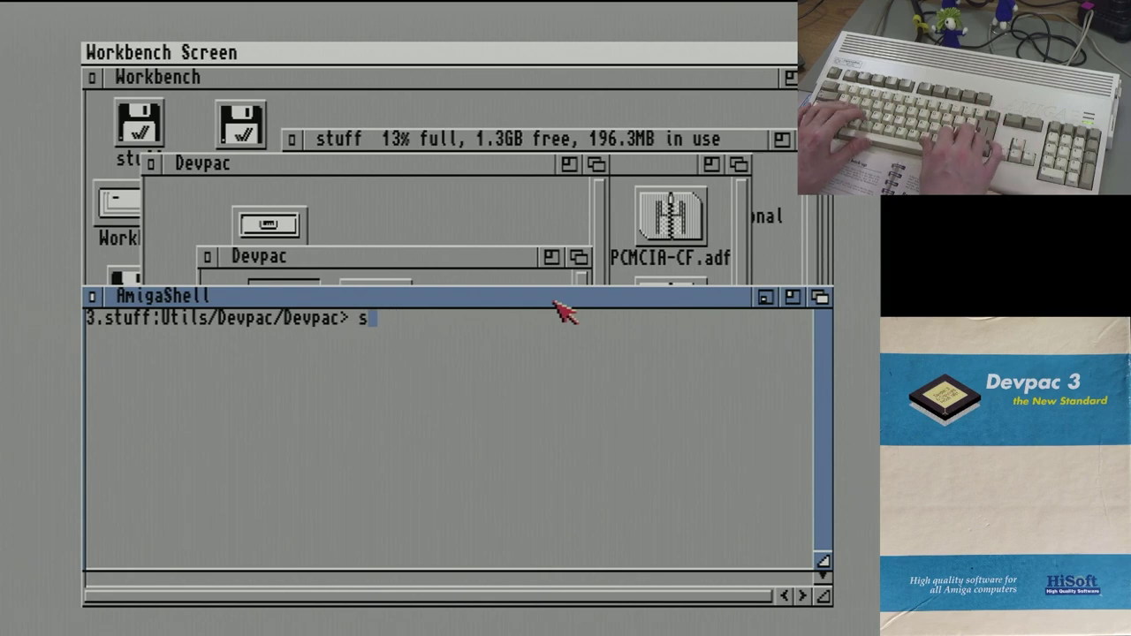
type("s:")
key("Return")
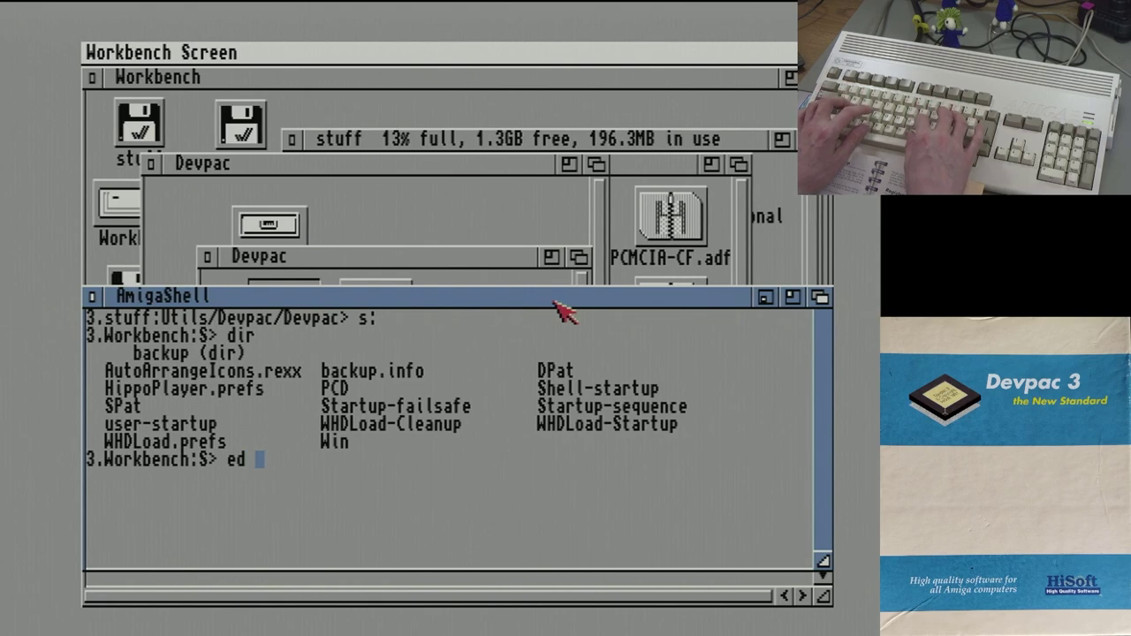
type("artu")
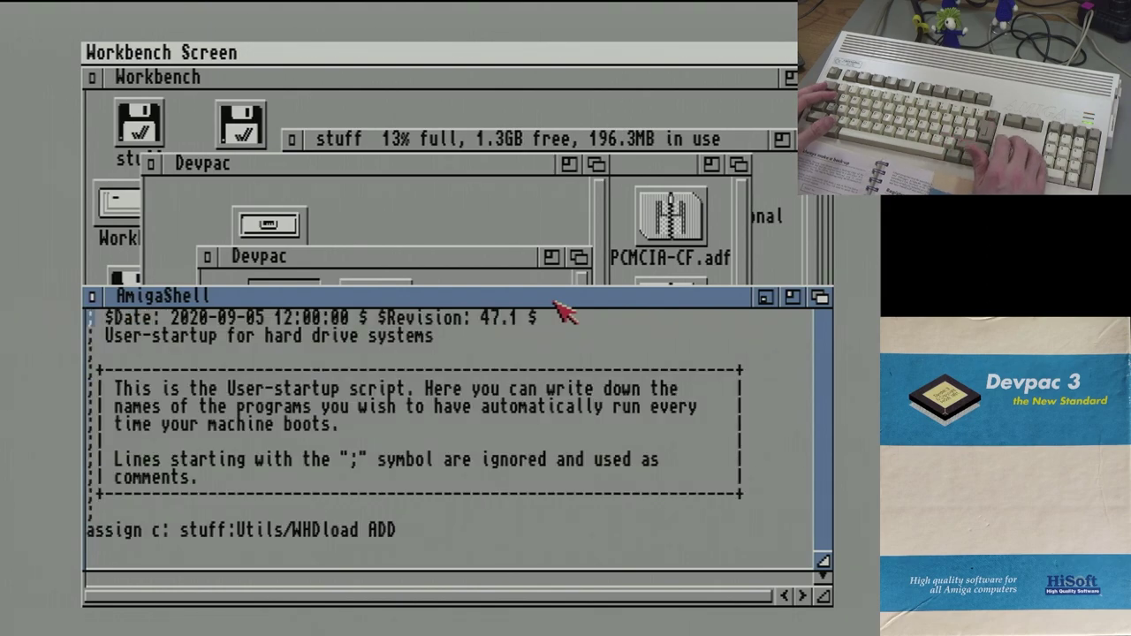
Step: Below the existing assign line, enter 'assign devpac3-2.0: stuff:utils/devpac'
key("Down")
key("Down")
key("Down")
key("Down")
key("Down")
key("Down")
key("Down")
key("Down")
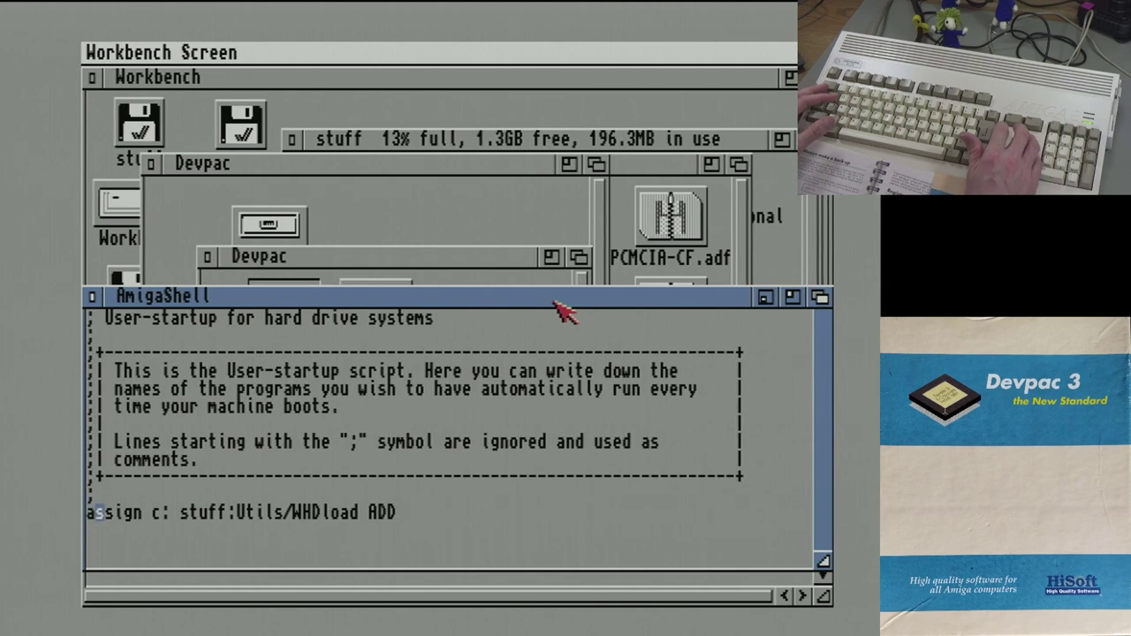
type("assign da")
key("BackSpace")
key("BackSpace")
key("BackSpace")
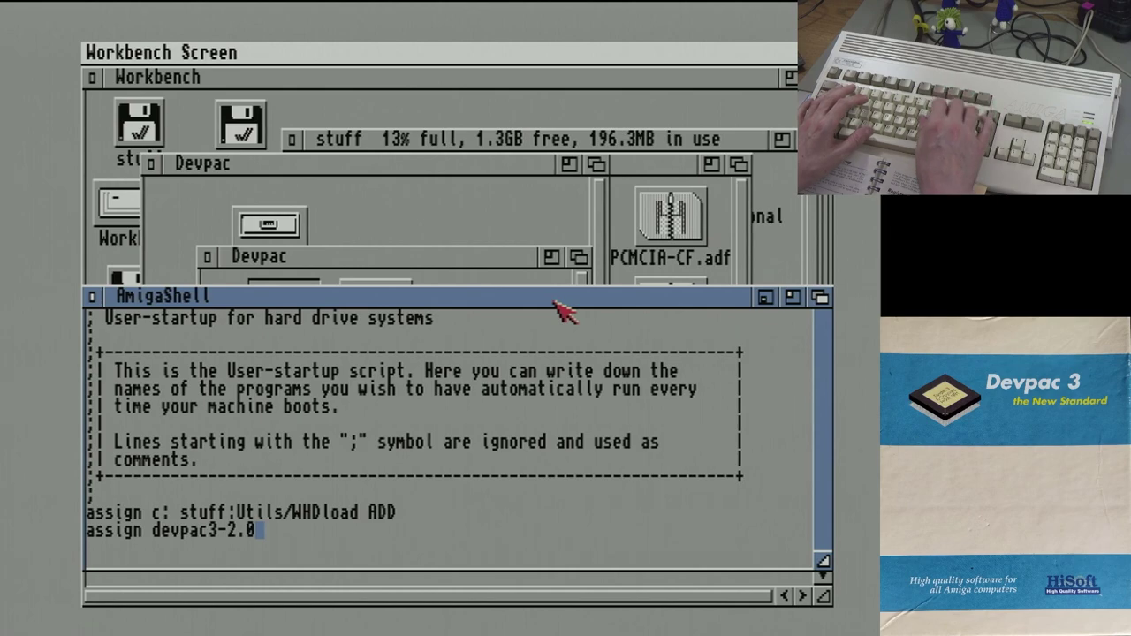
type("evpac3-2.0:")
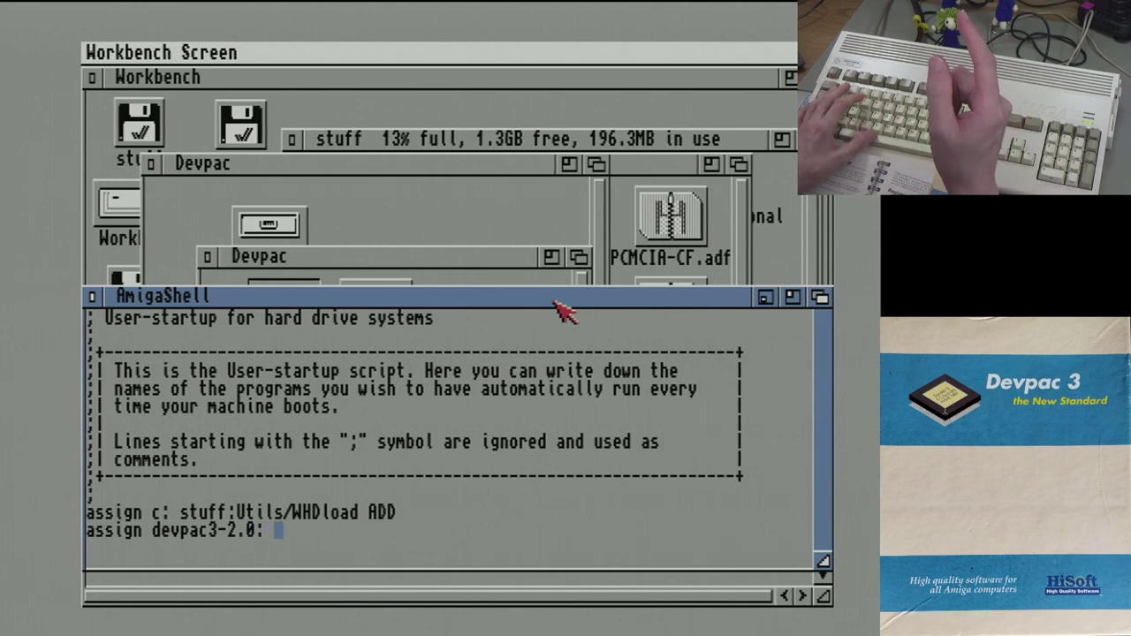
type(" stuff")
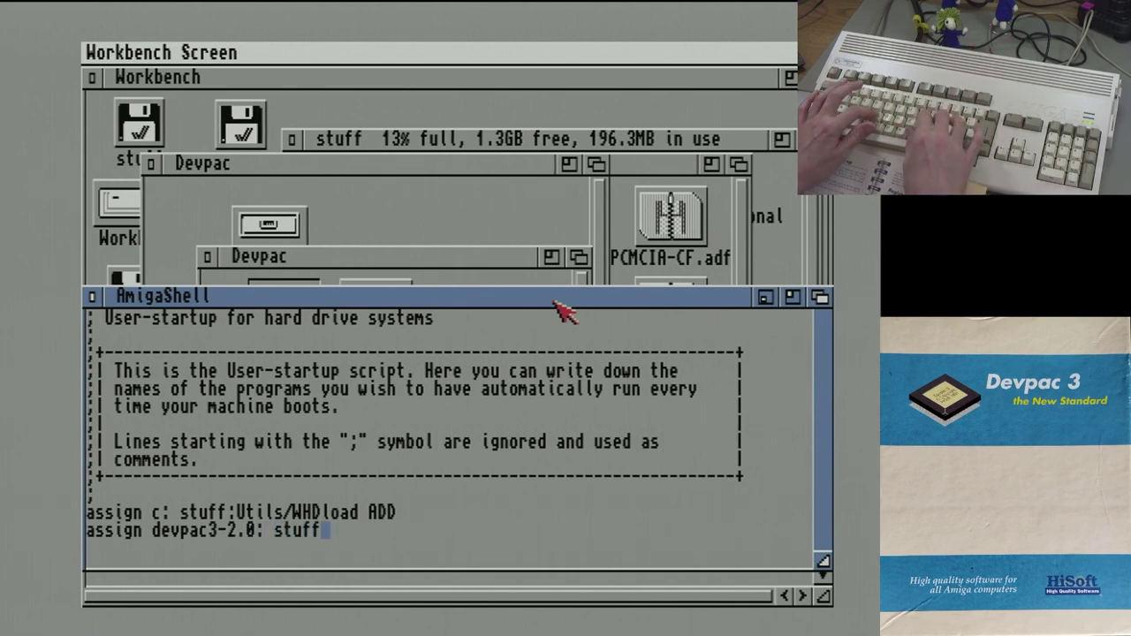
type("/utils/")
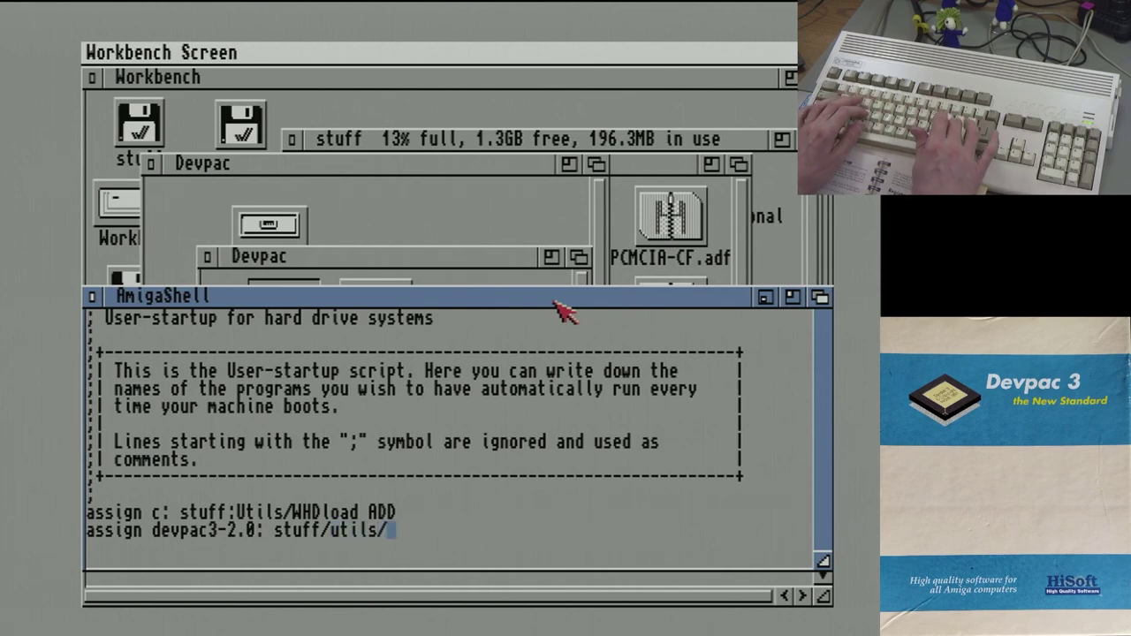
key("BackSpace")
key("BackSpace")
key("BackSpace")
key("BackSpace")
key("BackSpace")
key("BackSpace")
key("BackSpace")
type(":utils")
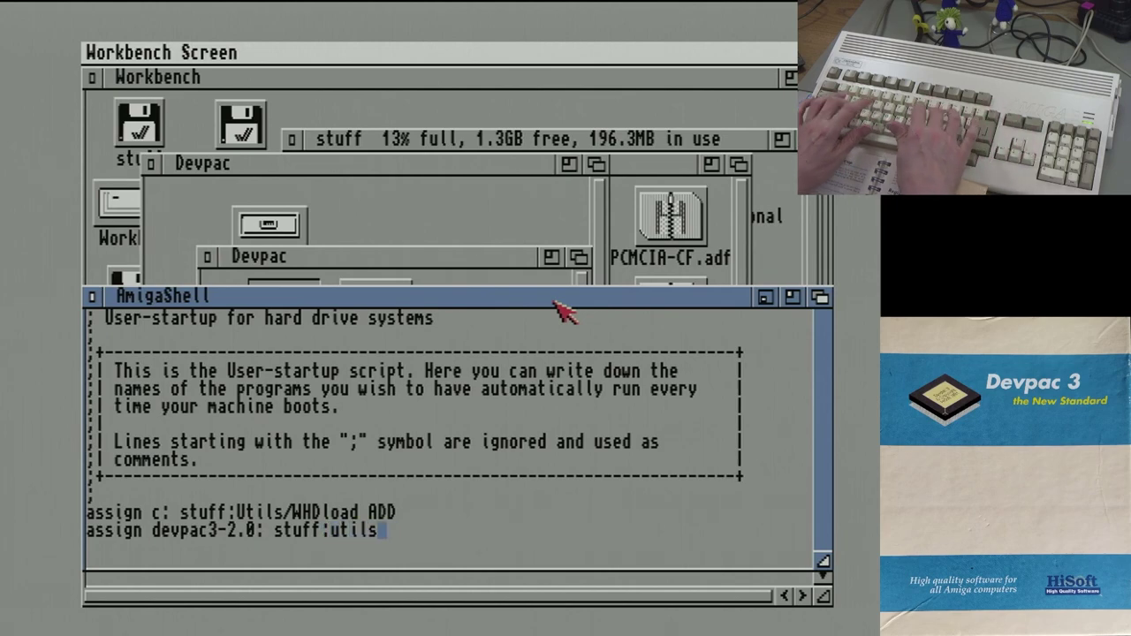
type("/devpac")
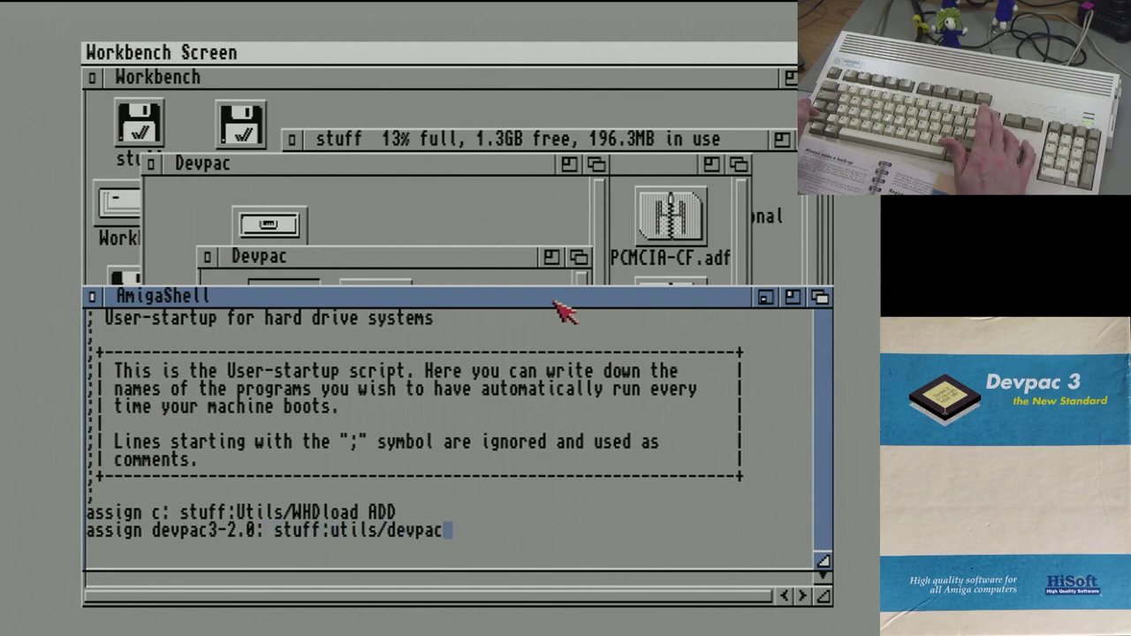
Step: Save User-startup with the x command and exit ed
key("Return")
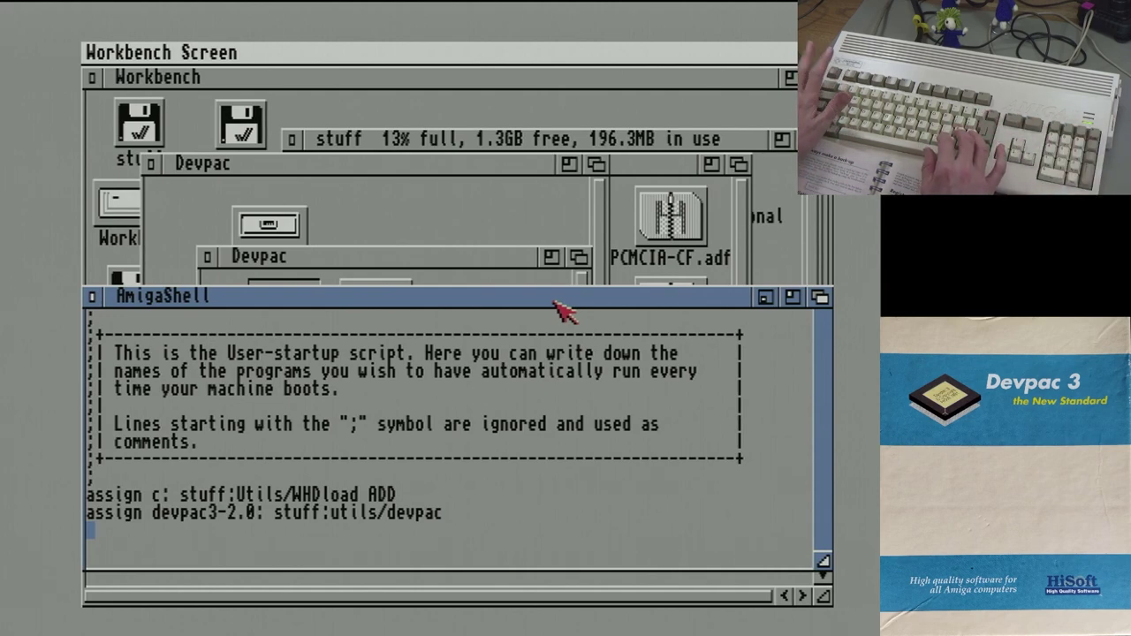
type("*sa")
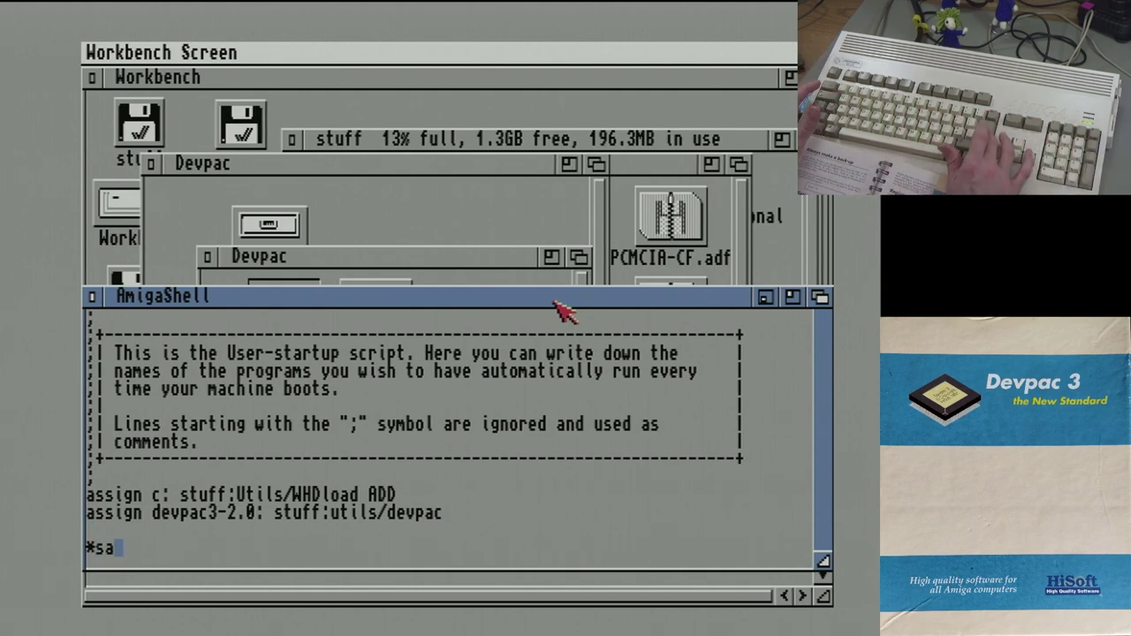
key("BackSpace")
key("BackSpace")
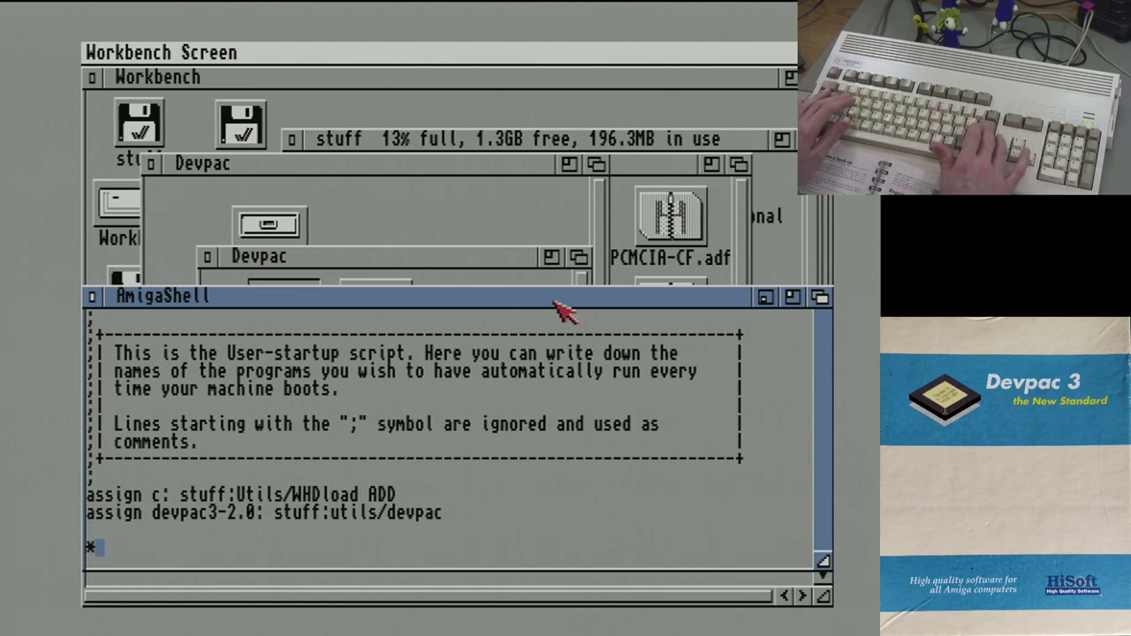
type("x")
key("Return")
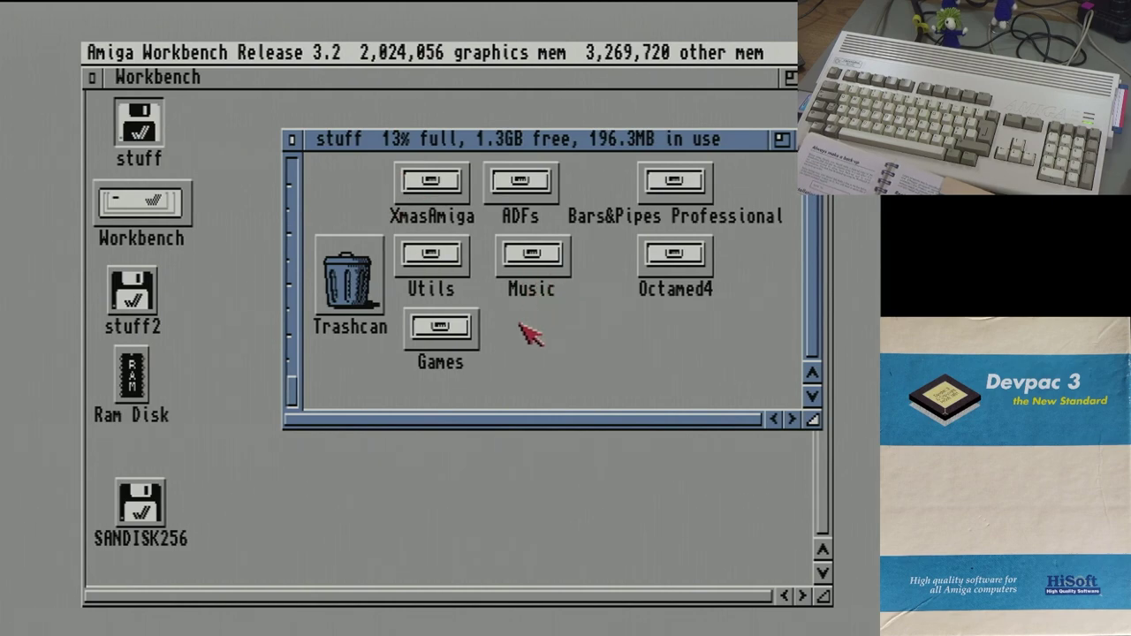
Step: Open the Utils drawer icon in the stuff drive window
double_click(444, 256)
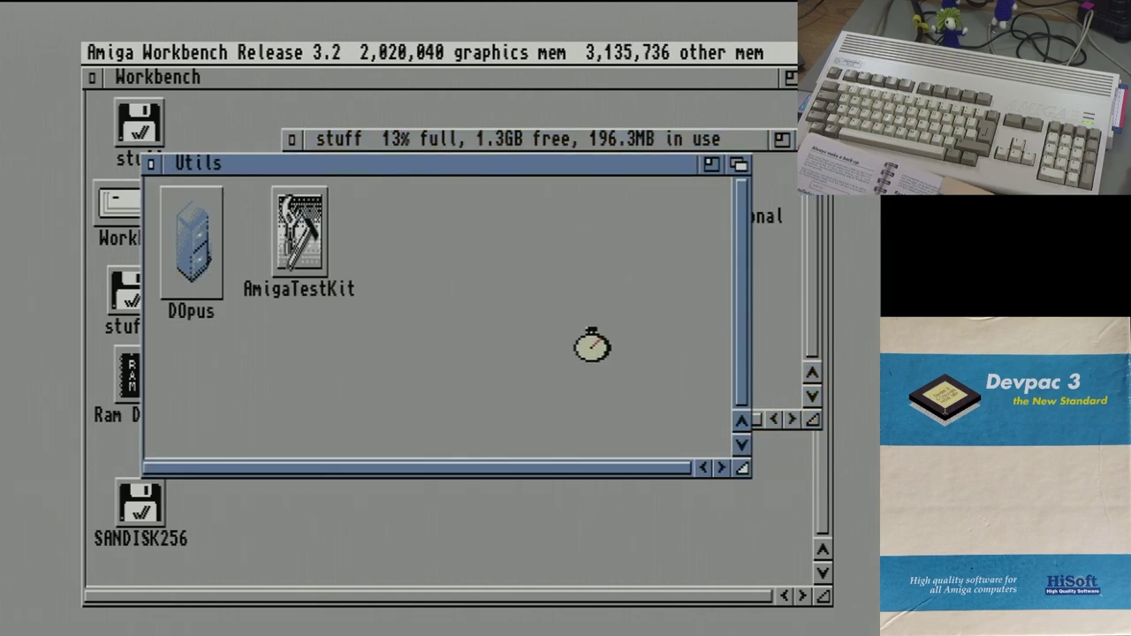
Step: Go through Utils > Devpac > Devpac and launch the Devpac editor
double_click(556, 283)
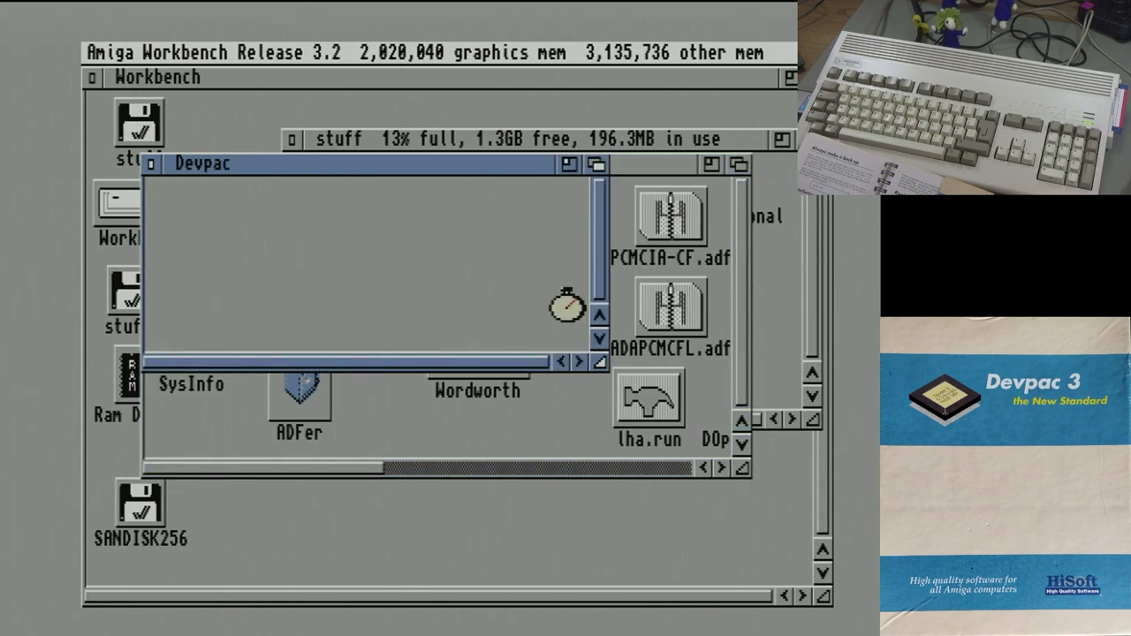
double_click(270, 228)
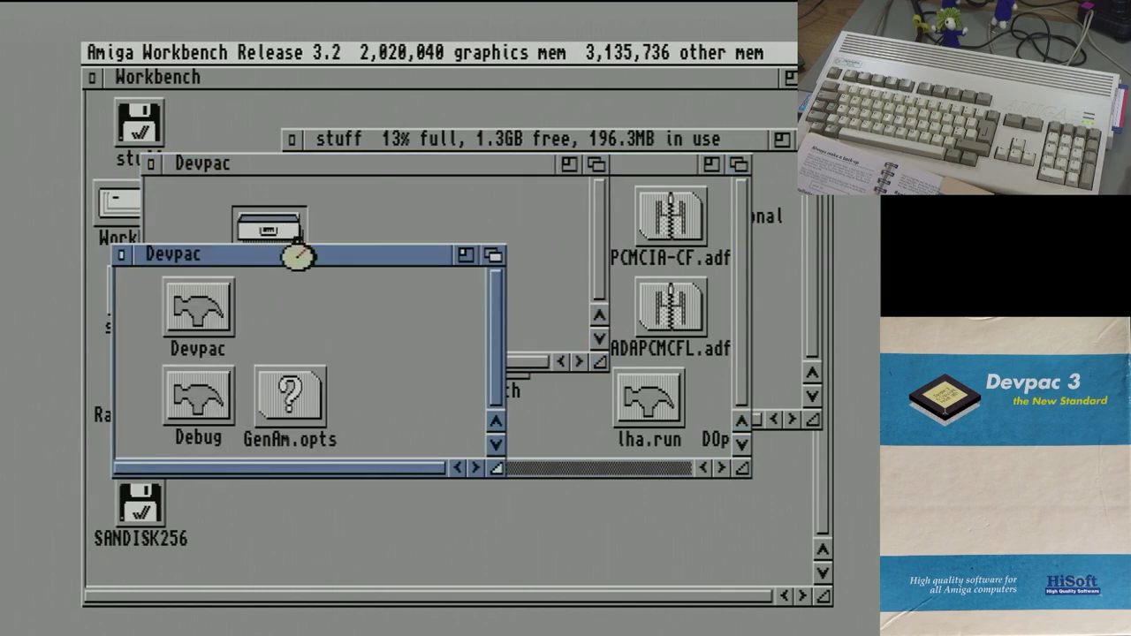
double_click(190, 316)
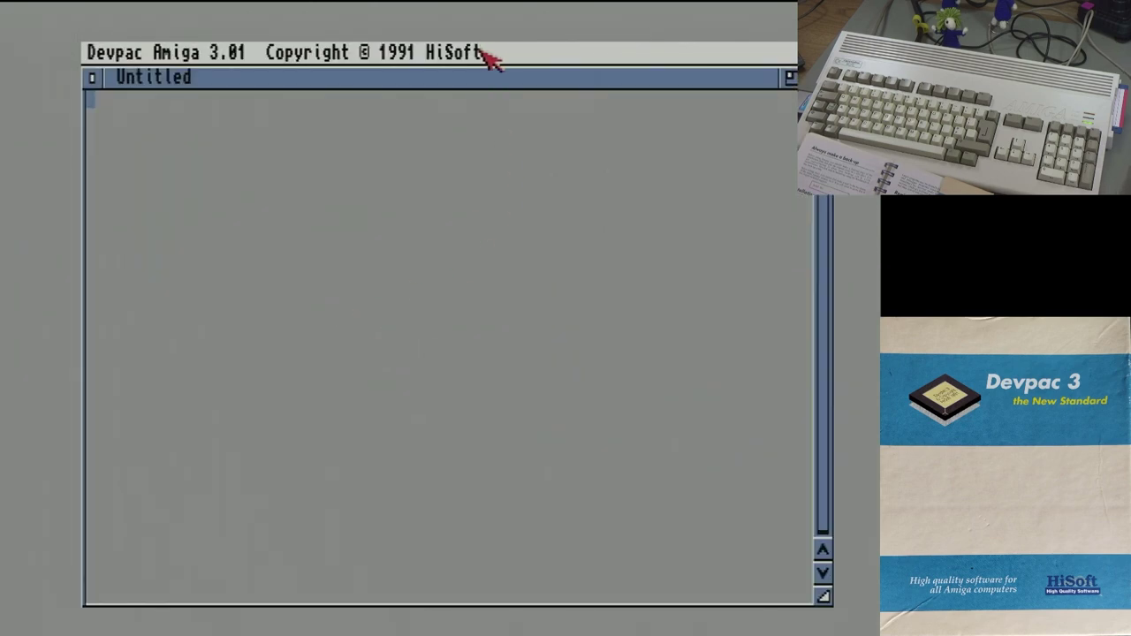
Step: Assemble the empty Untitled source with 0 errors, then quit Devpac
right_click(488, 54)
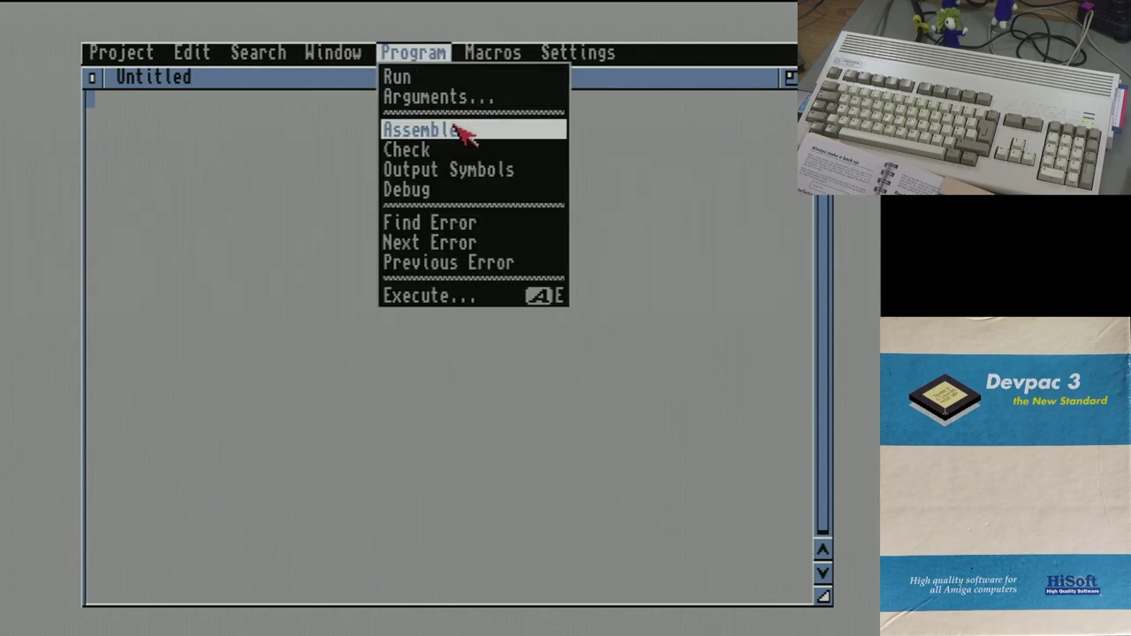
right_click(459, 129)
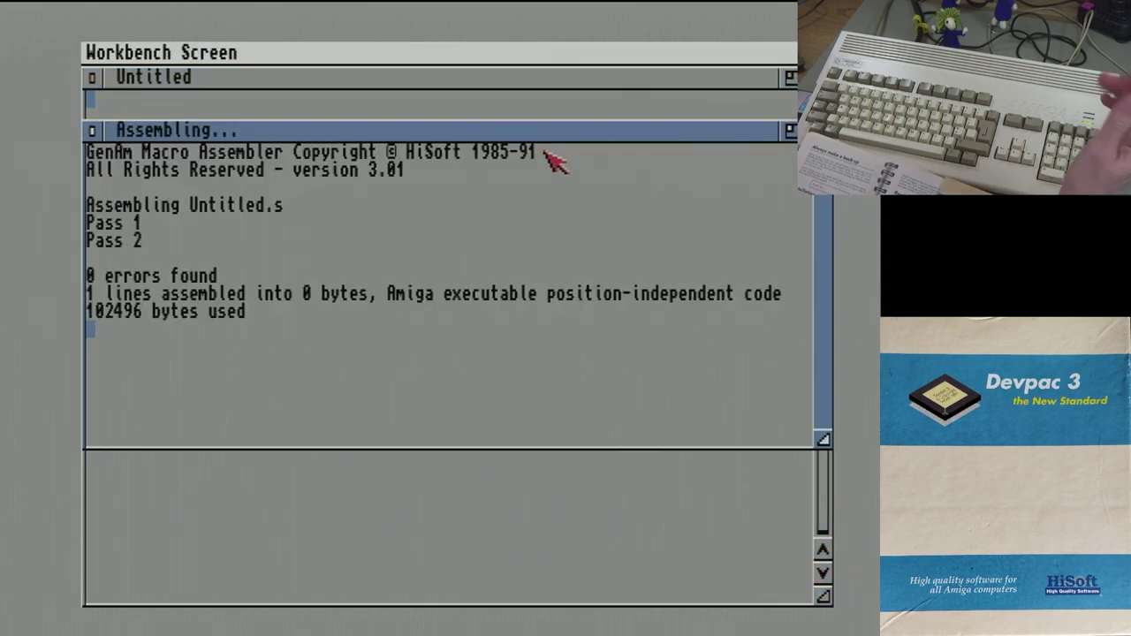
left_click(92, 133)
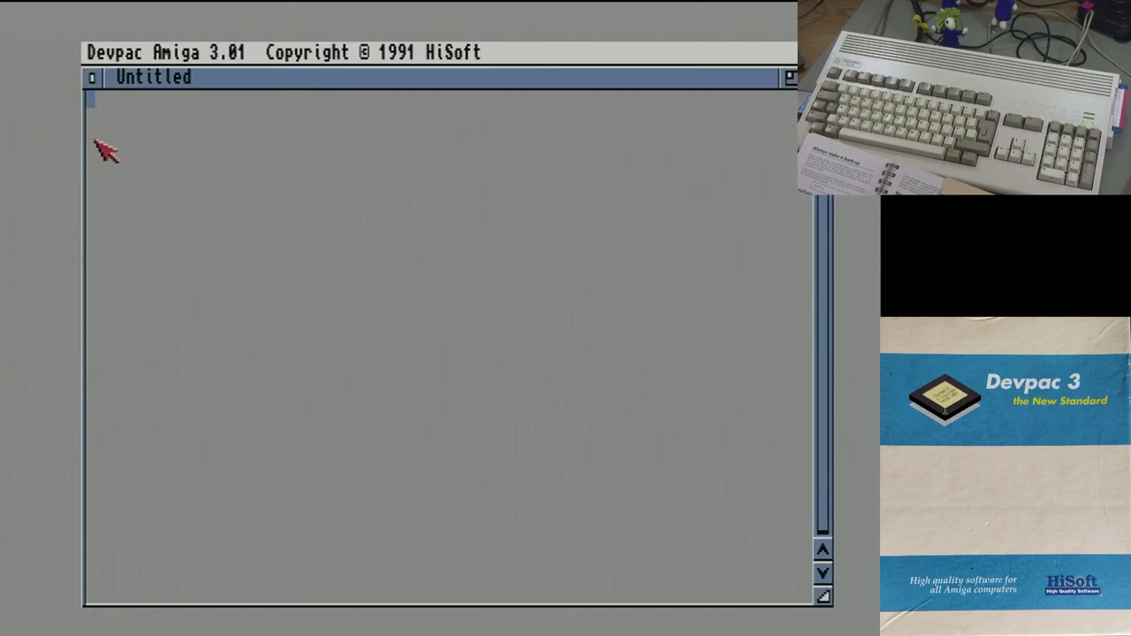
right_click(113, 64)
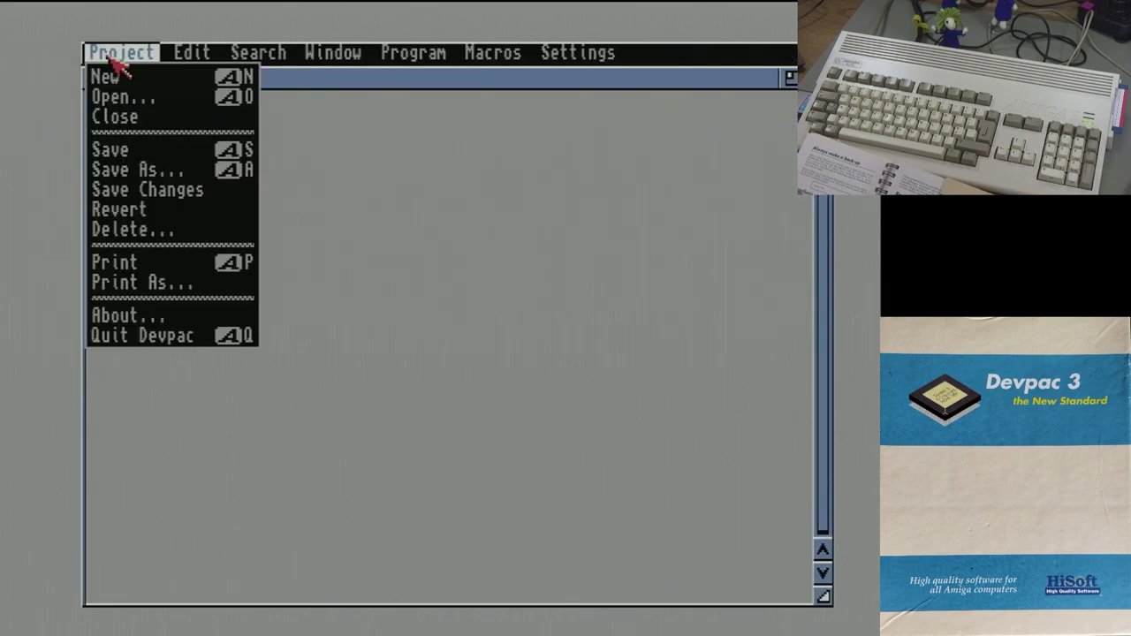
right_click(146, 318)
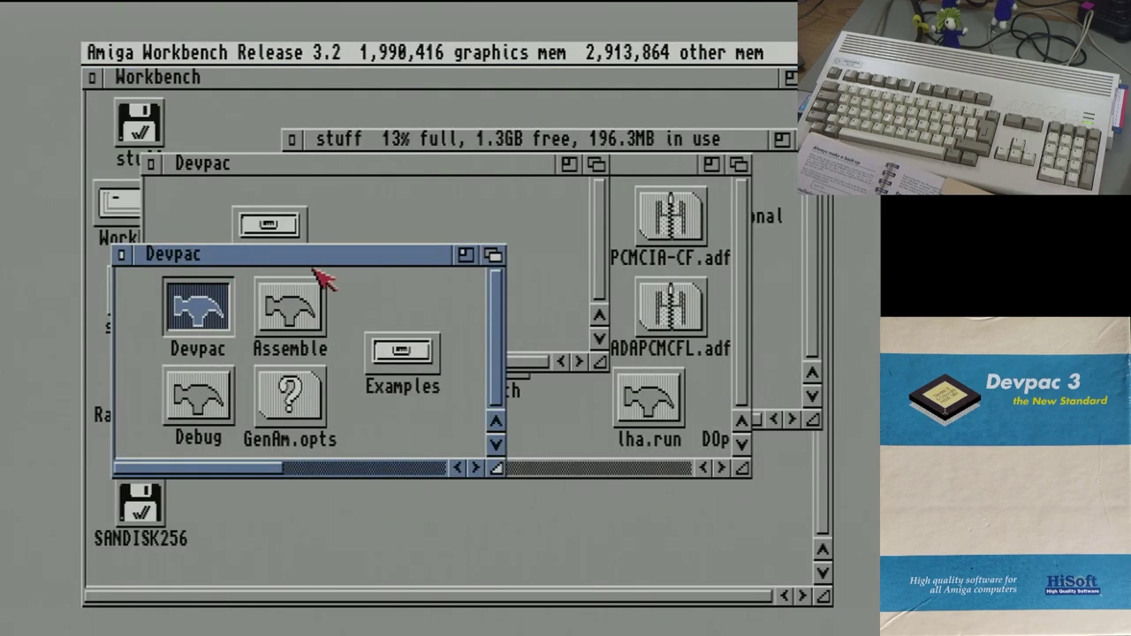
Step: Open a new shell by running 'newshell' from Execute Command
right_click(177, 51)
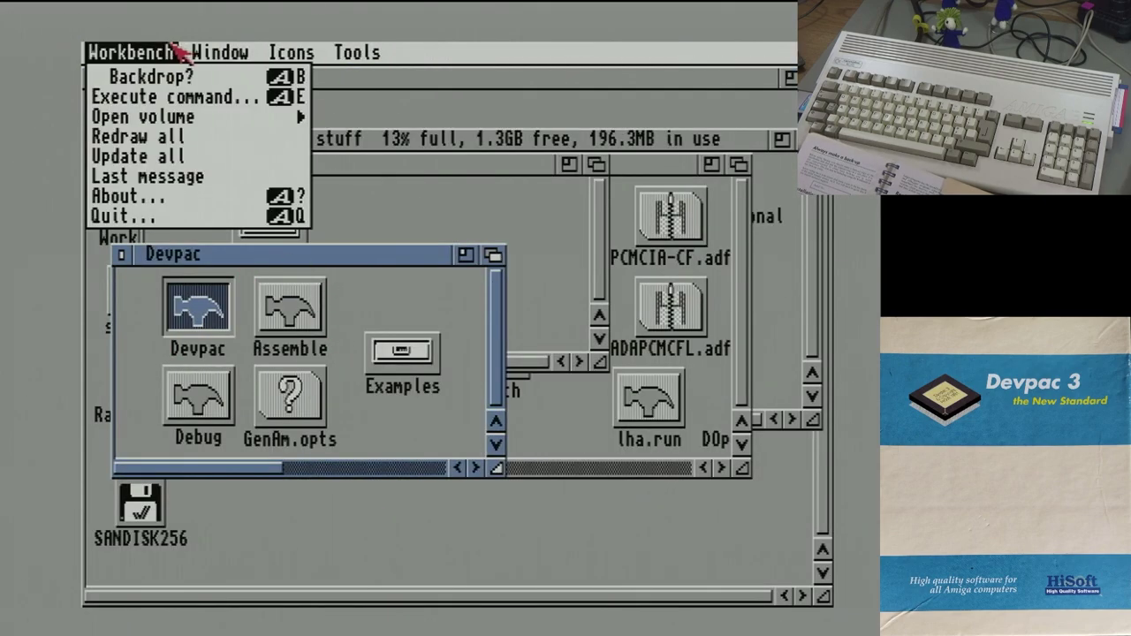
right_click(177, 96)
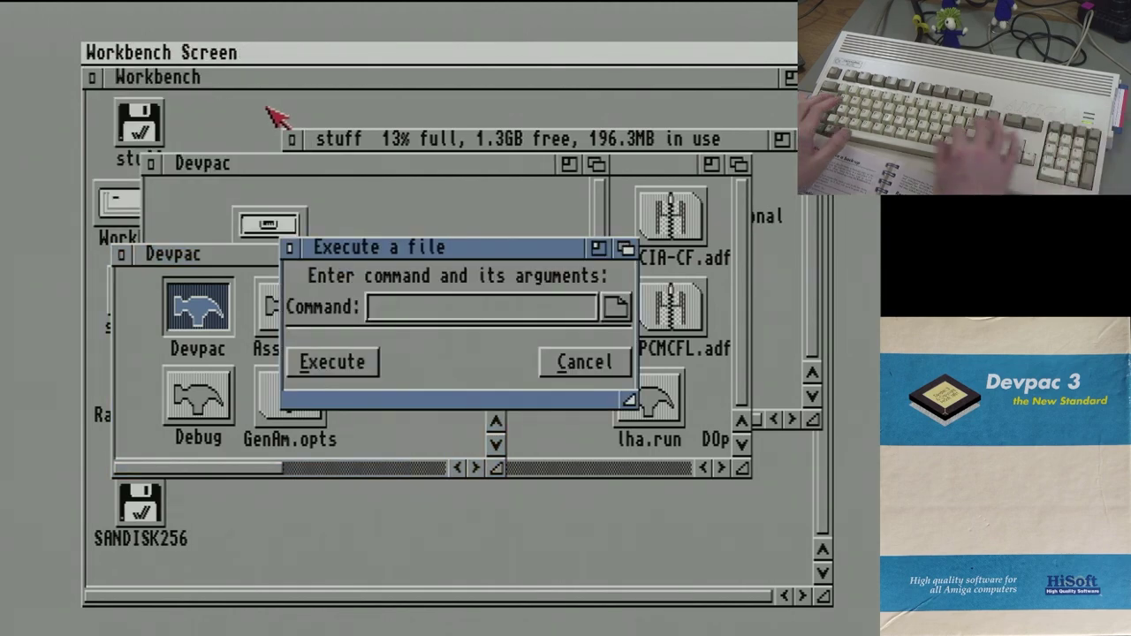
type("newshell")
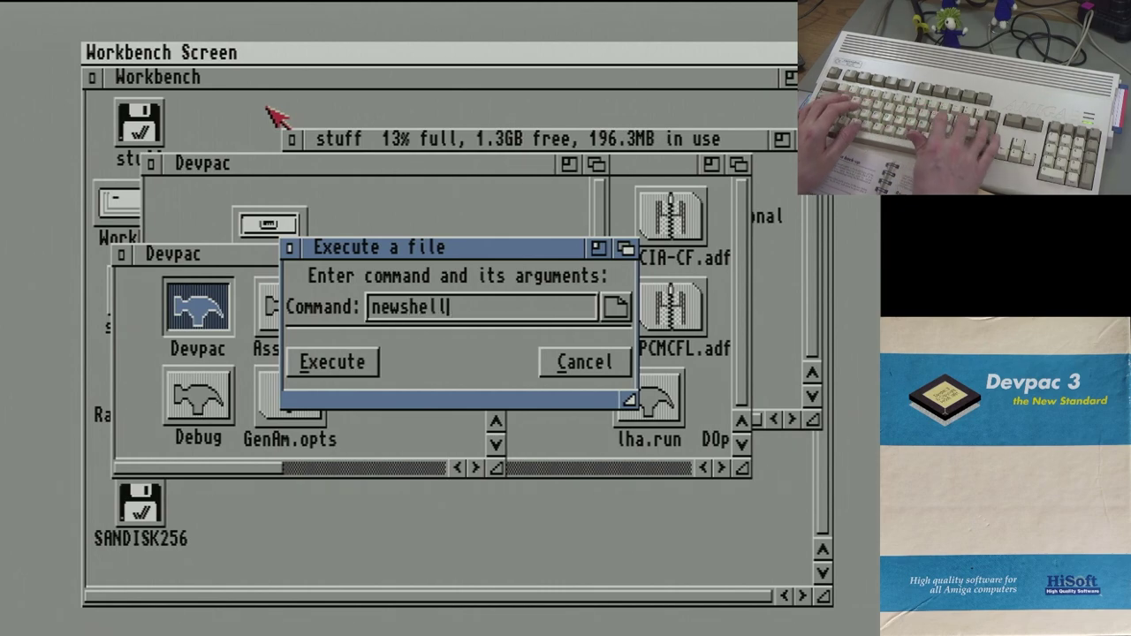
key("Return")
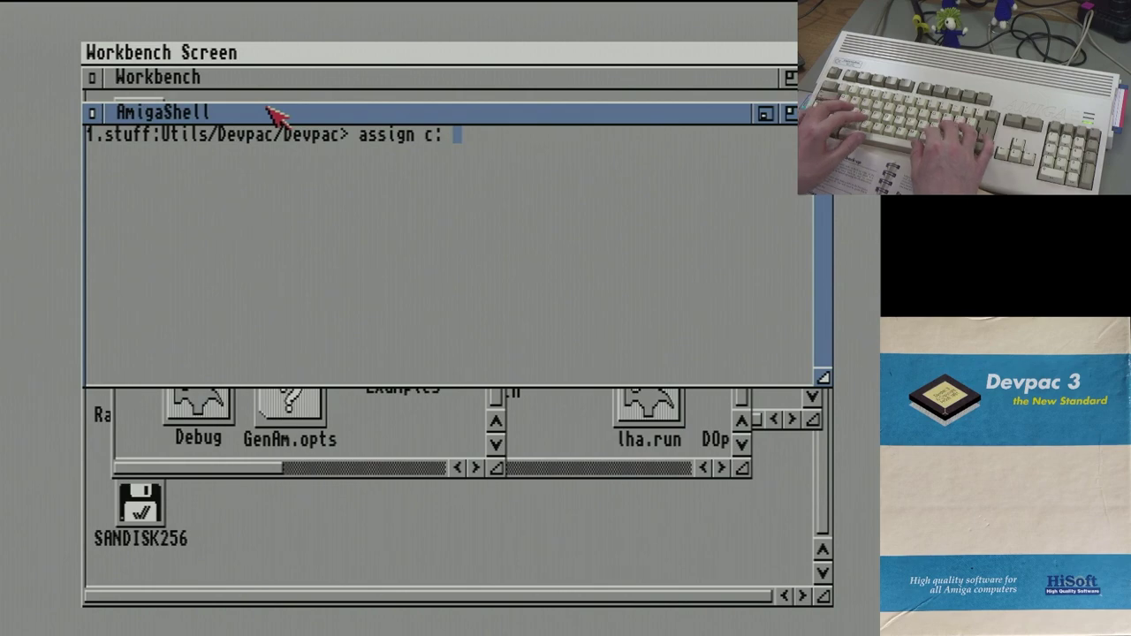
Step: Run 'assign c: stuff:Utils/Devpac/Devpac/ add' using Tab completion for the drawer names
type("tuff")
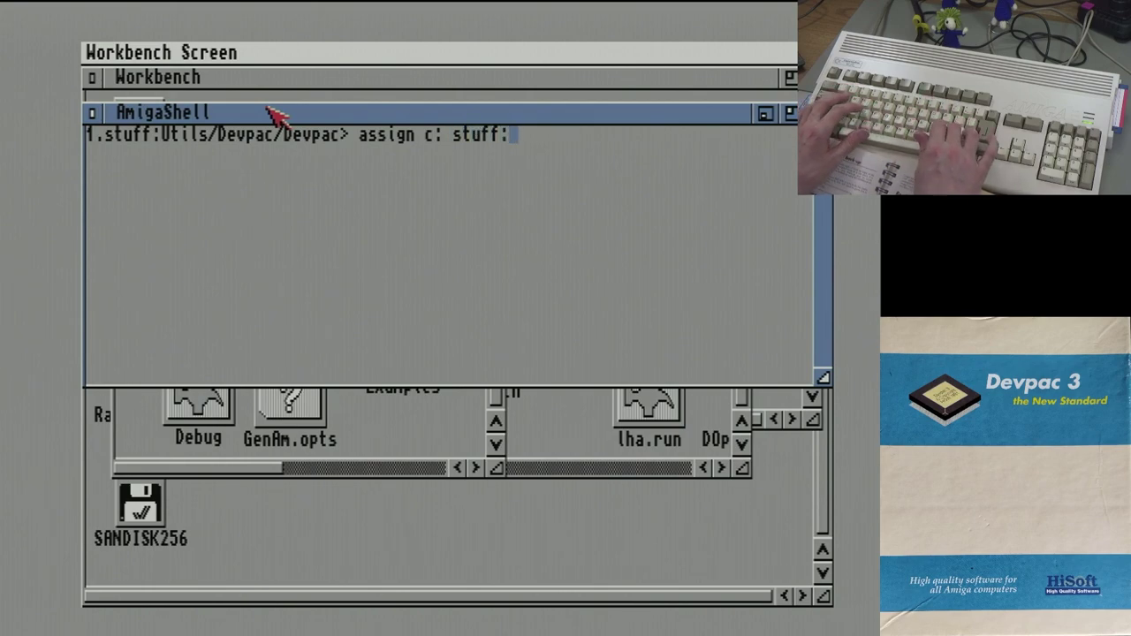
type(":Utils/")
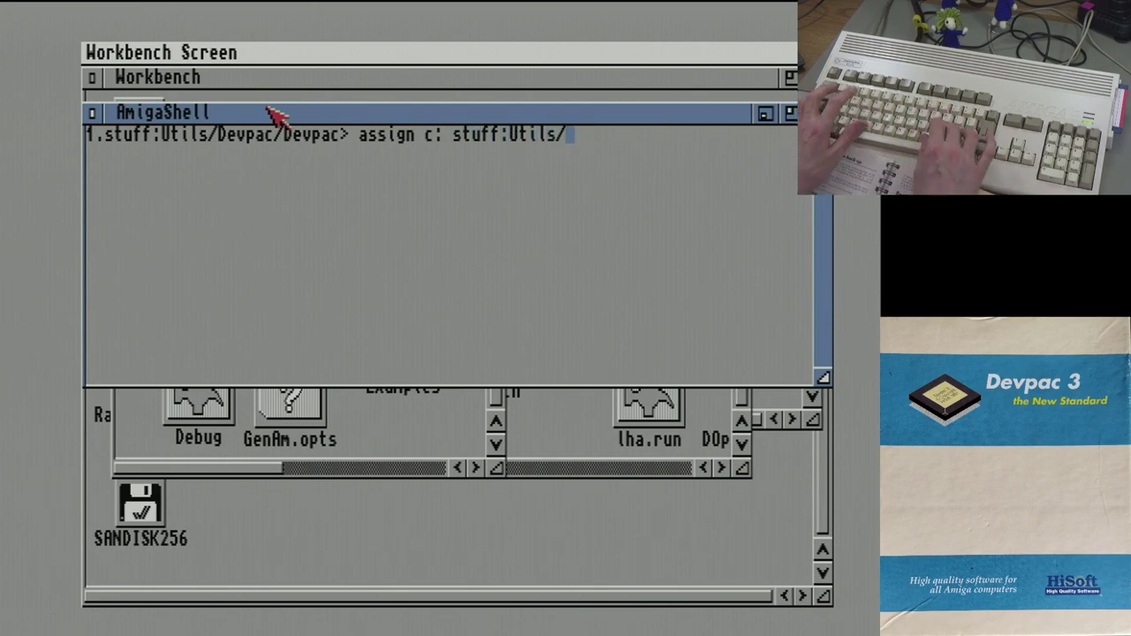
type("dev")
key("Tab")
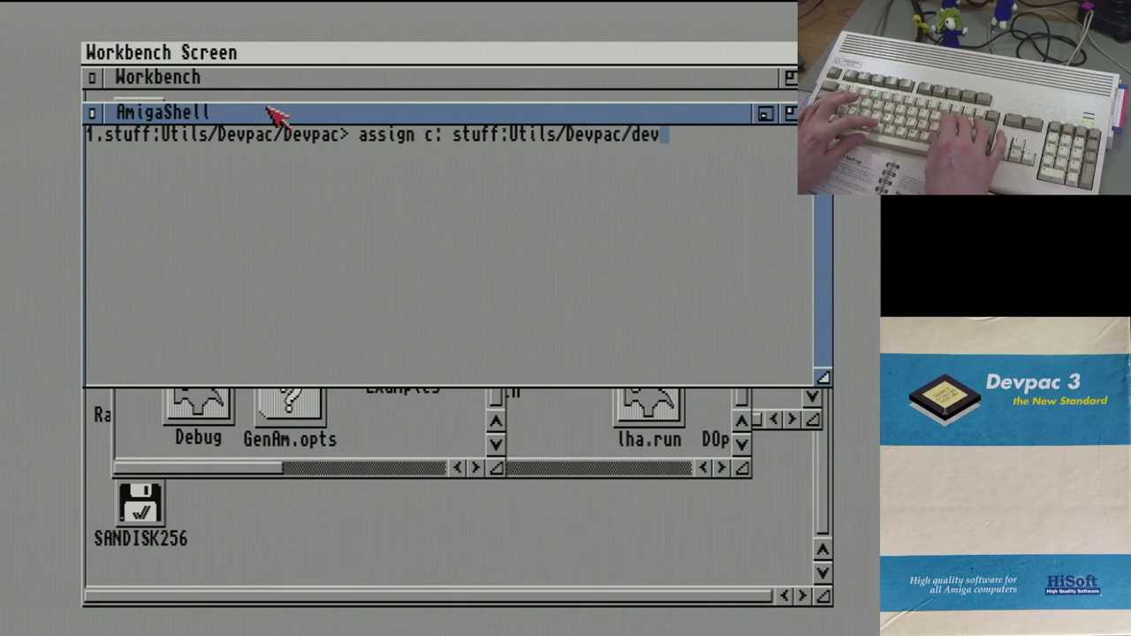
type("dev")
key("Tab")
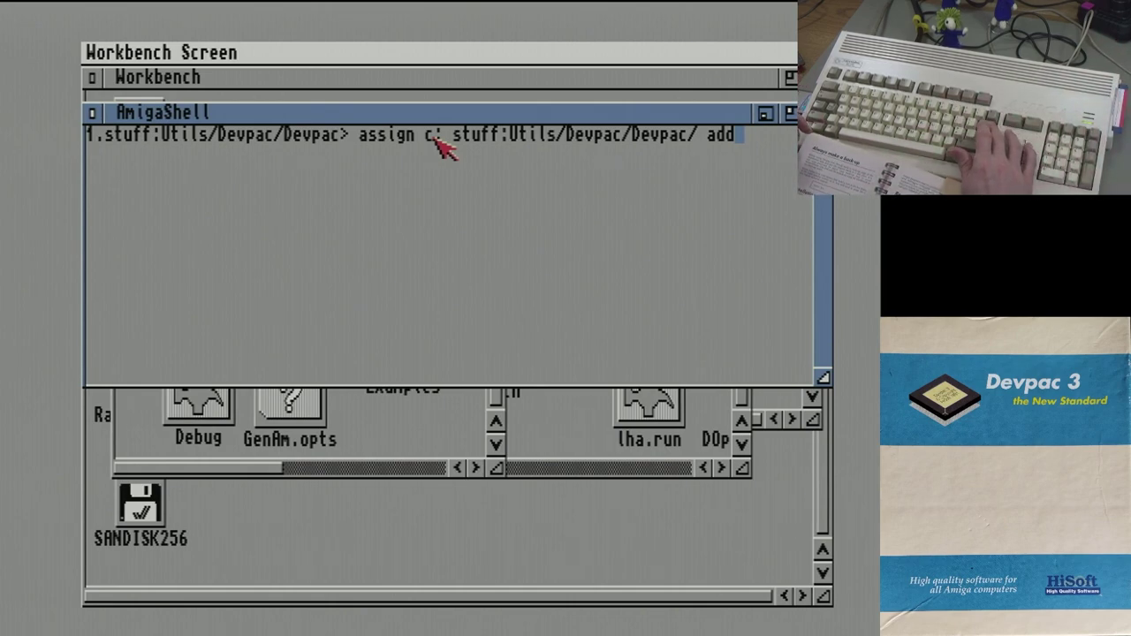
key("Return")
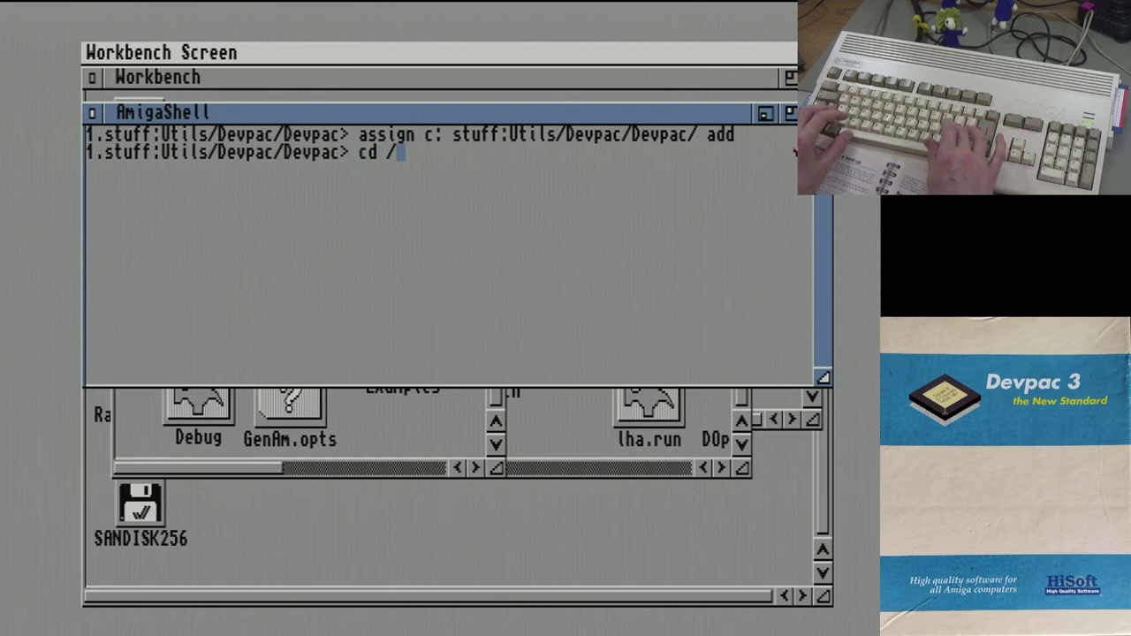
Step: Move up one drawer and check the current path with 'cd'
key("Return")
type("cd")
key("Return")
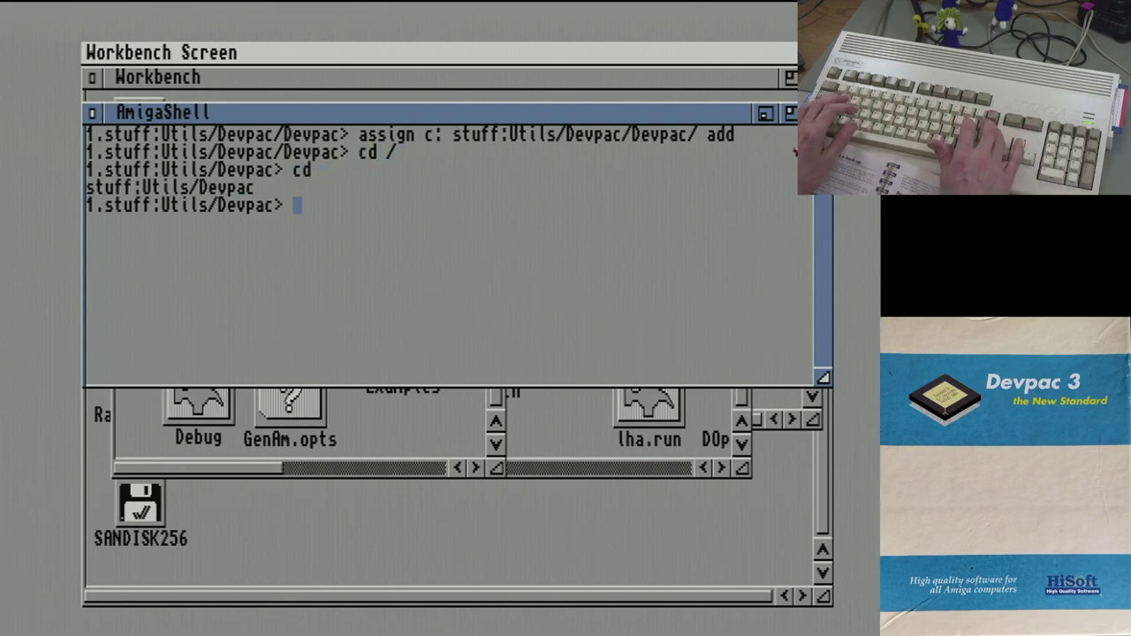
type("cd")
key("Return")
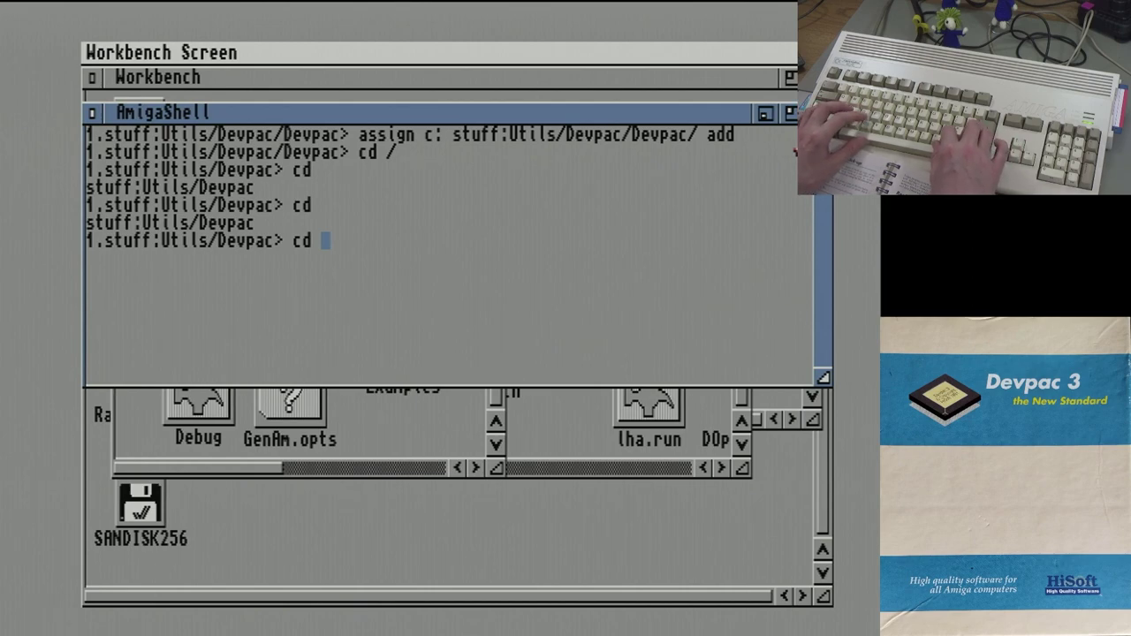
Step: Go up twice to the stuff: root with 'cd /' and launch 'devpac'
type("cd /")
key("Return")
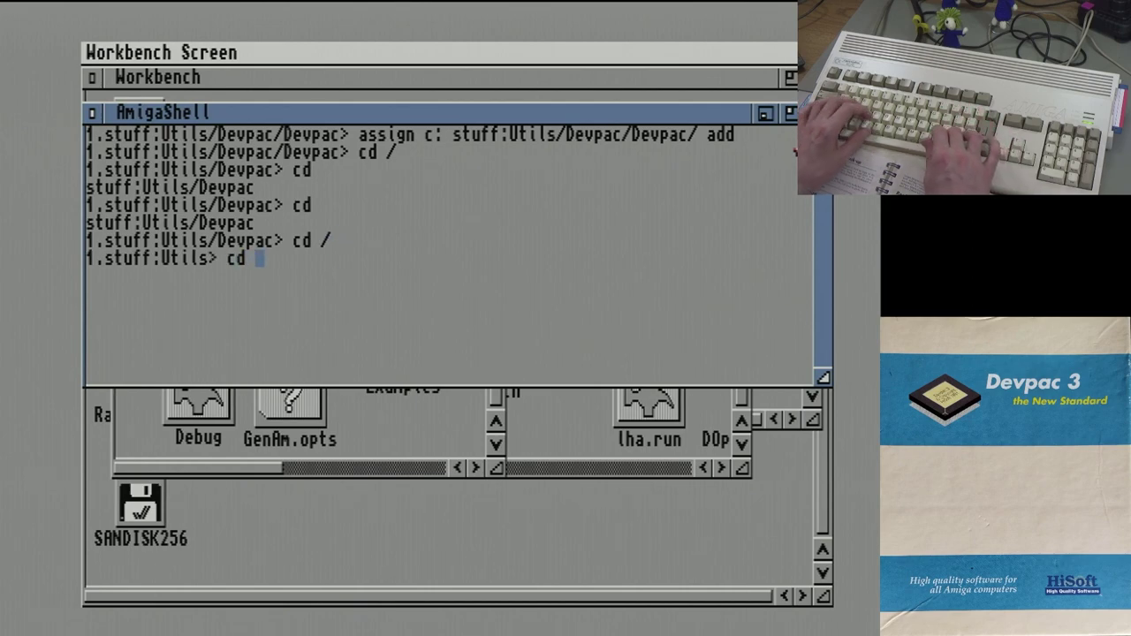
type("cd /")
key("Return")
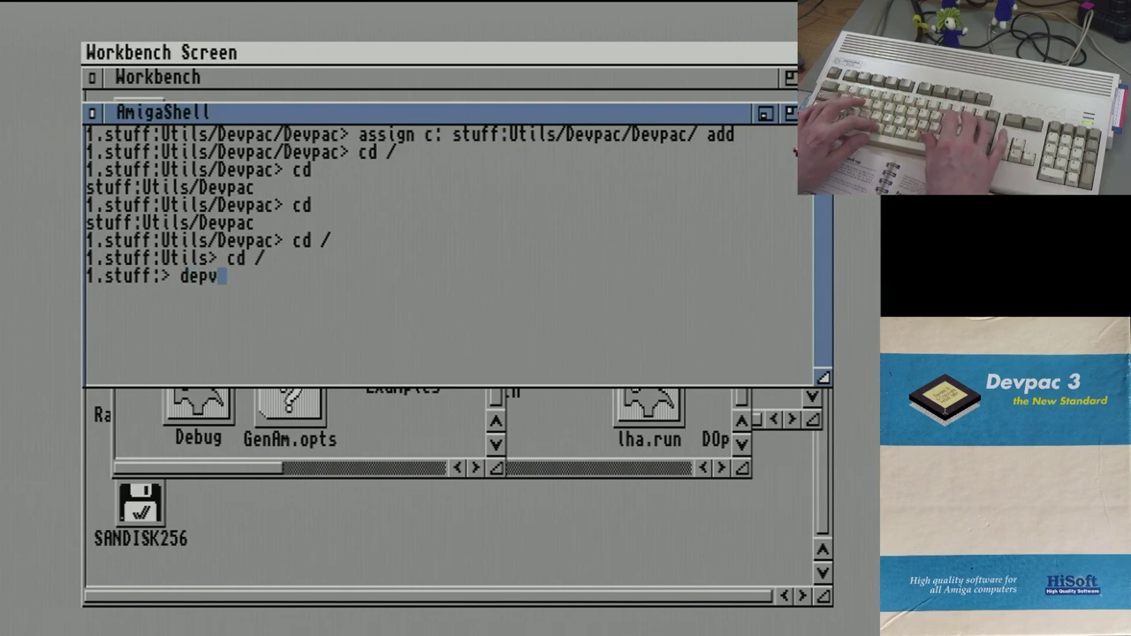
type("devpac")
key("Return")
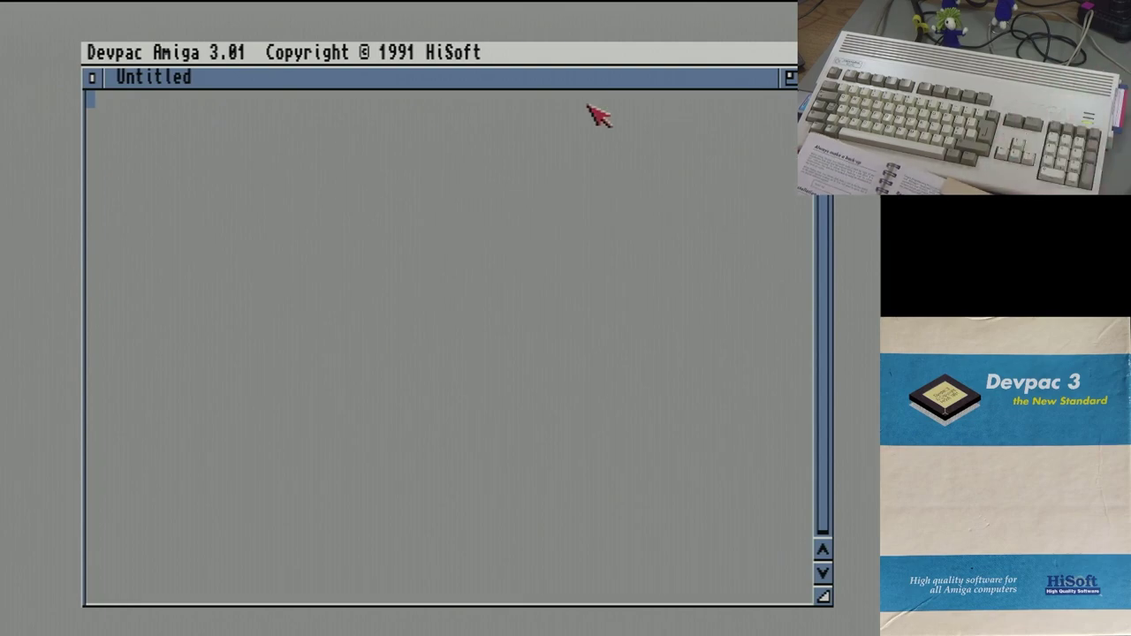
Step: Open the Project > Open... file requester and cancel it
right_click(155, 51)
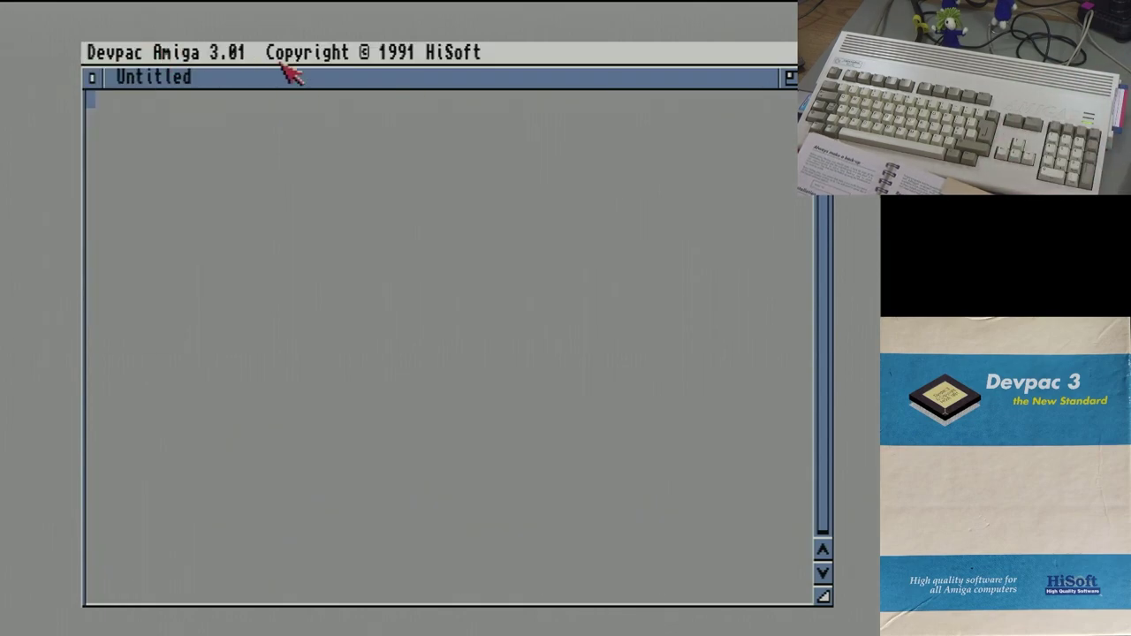
right_click(159, 53)
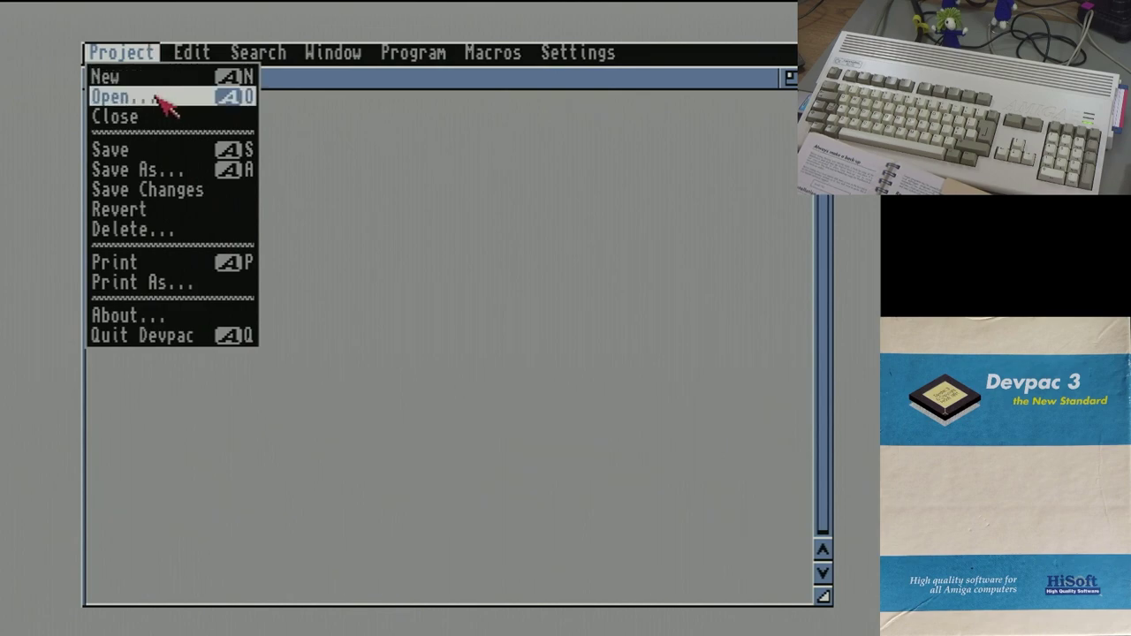
right_click(161, 99)
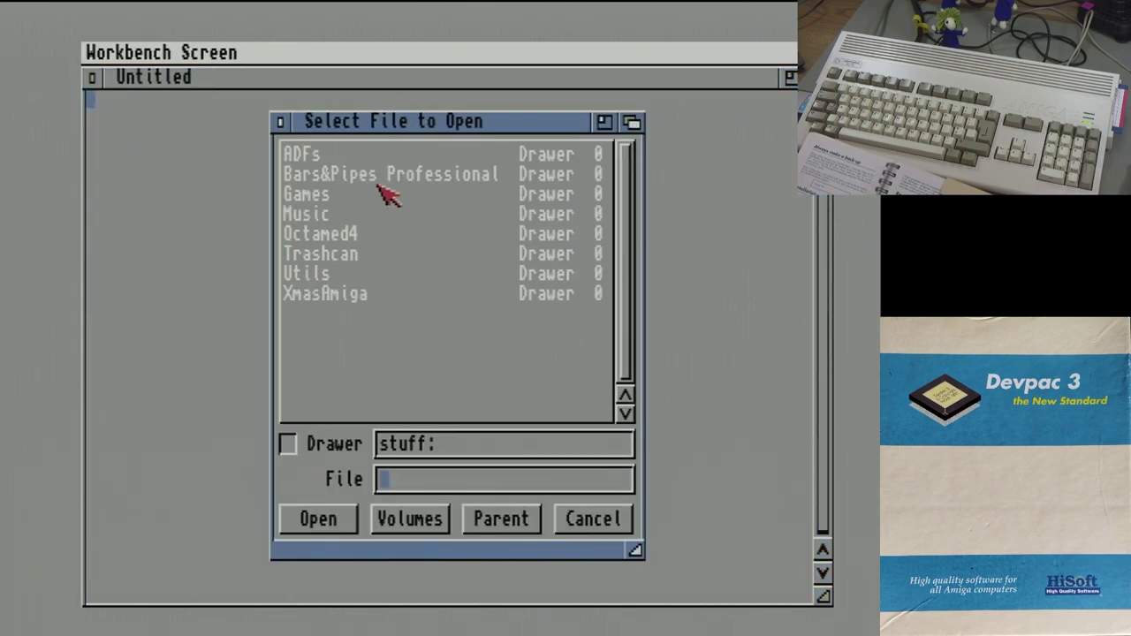
left_click(592, 521)
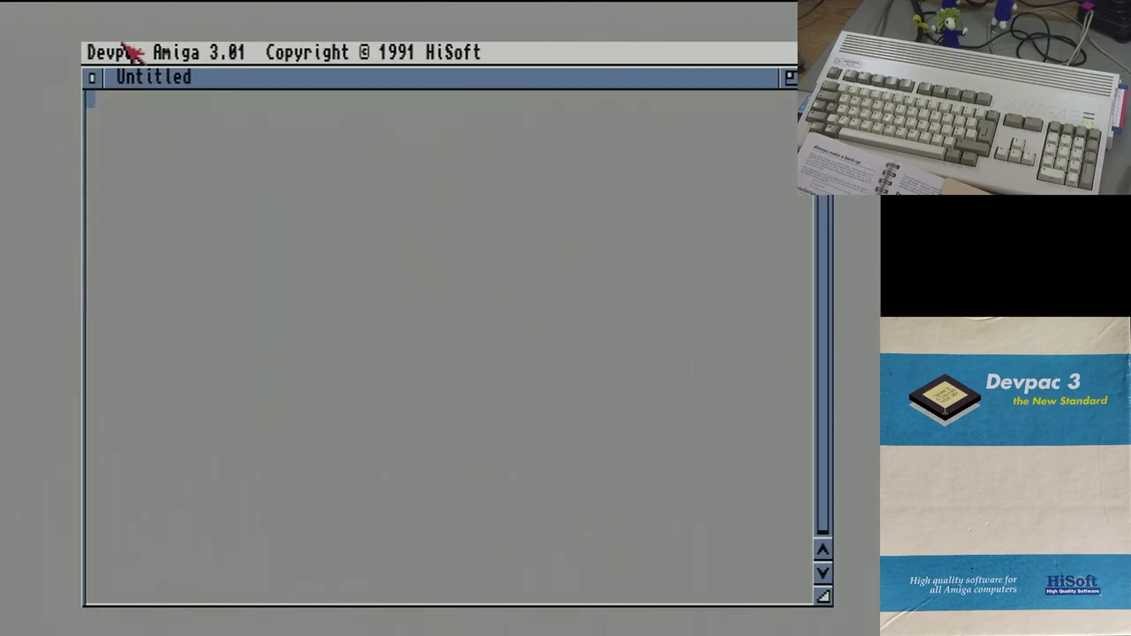
Step: Quit Devpac, close the AmigaShell window, and deselect the Devpac icon
right_click(111, 51)
right_click(162, 336)
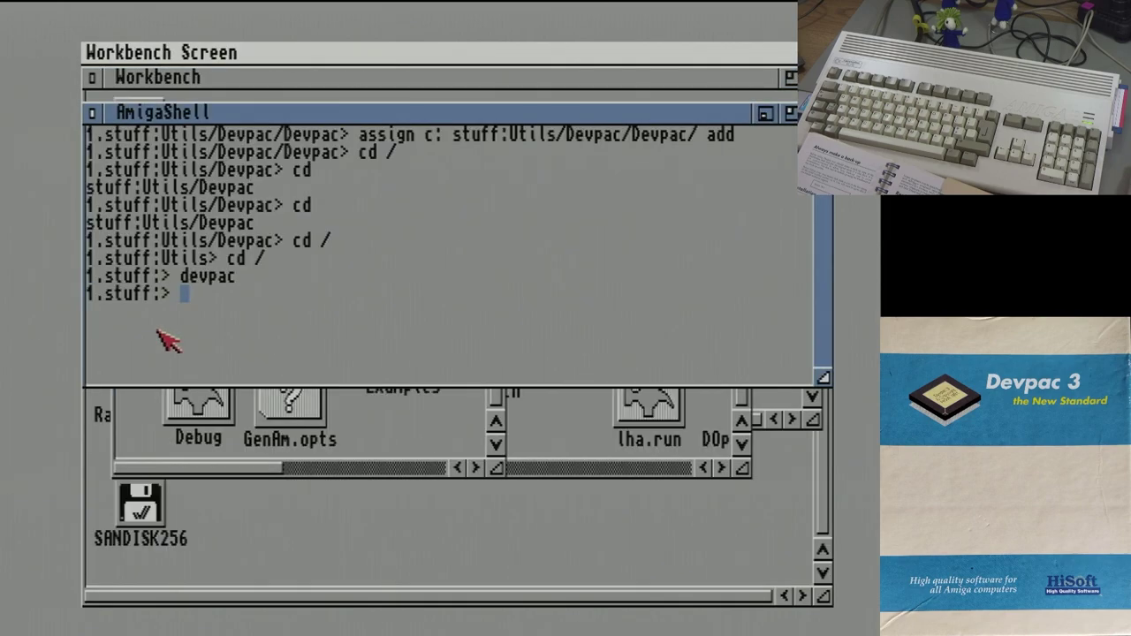
left_click(93, 114)
left_click(428, 284)
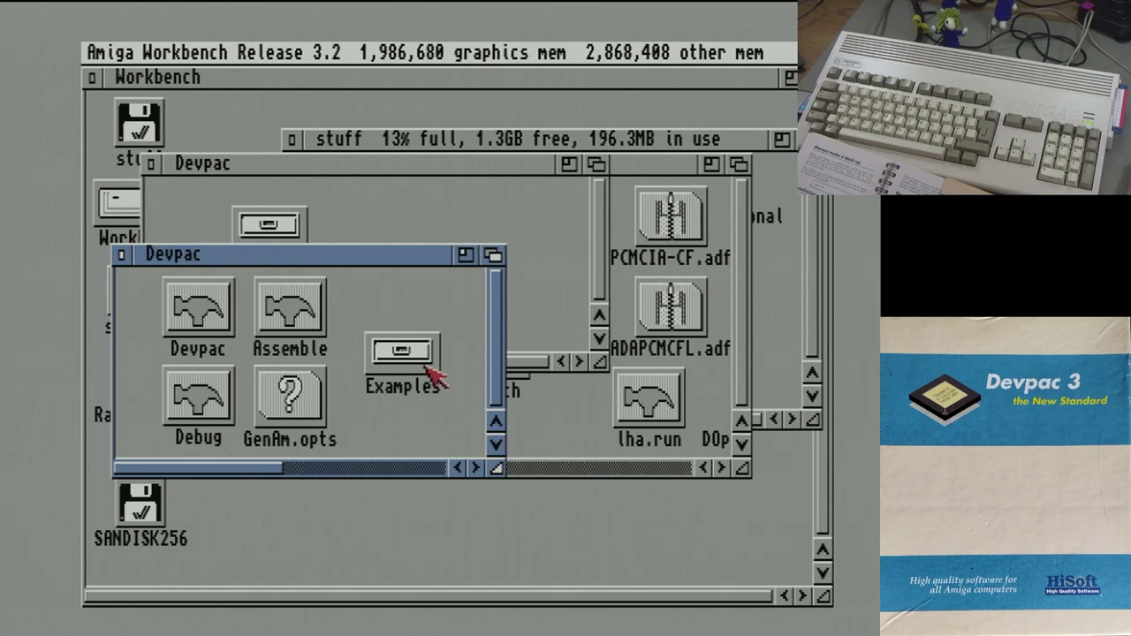
Step: Launch Devpac and open Examples/helloworld.s in the editor
double_click(196, 351)
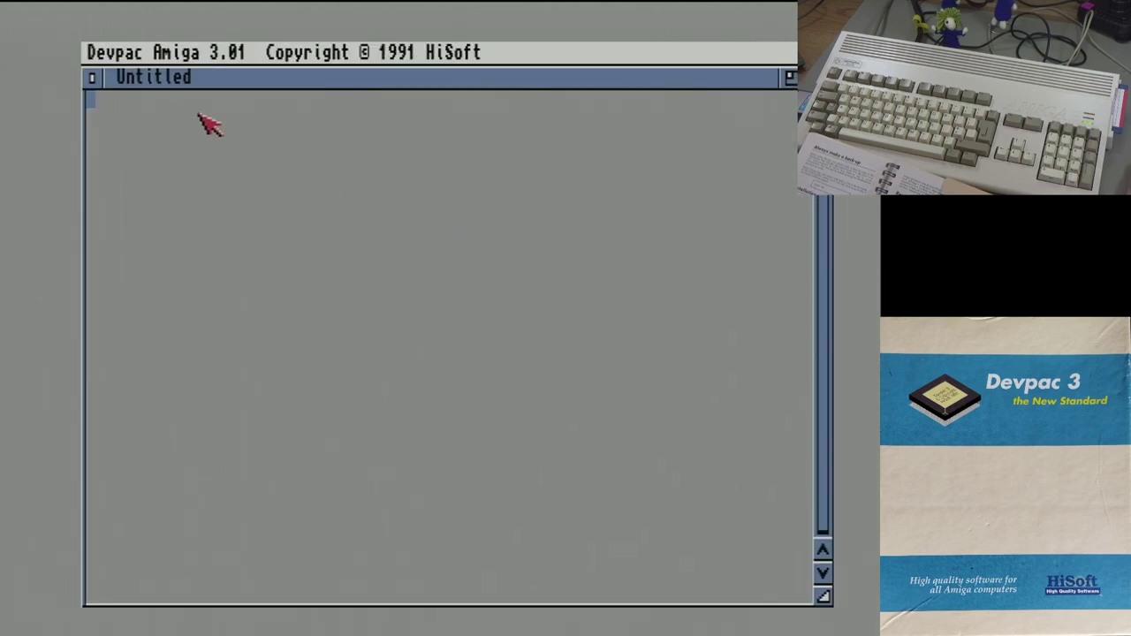
left_click_drag(206, 122, 119, 96)
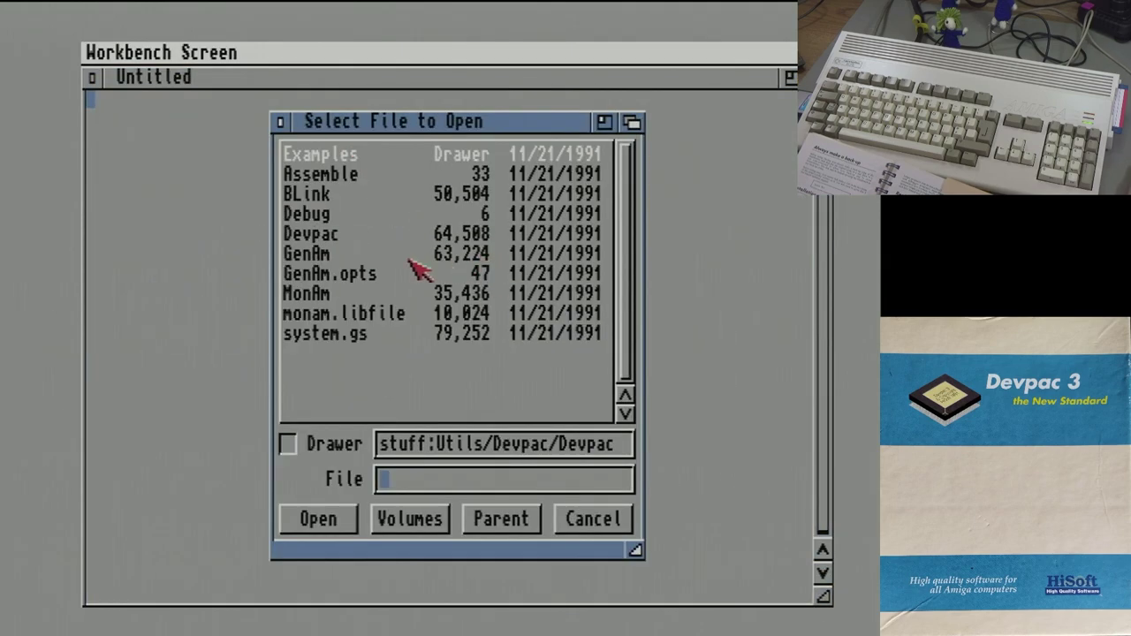
left_click(315, 156)
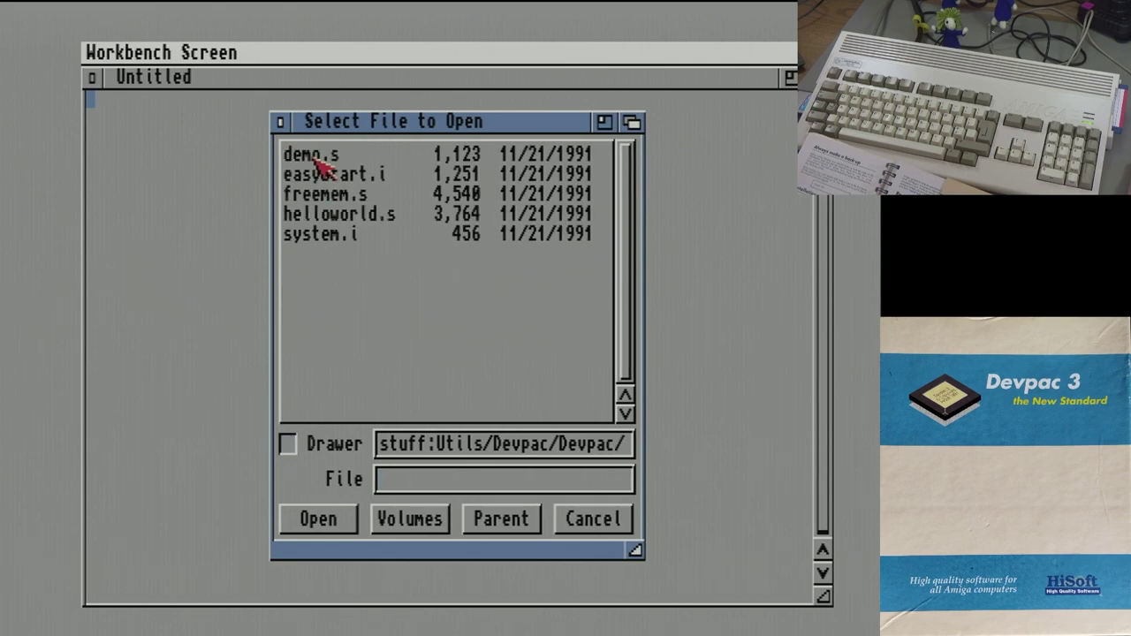
left_click(384, 218)
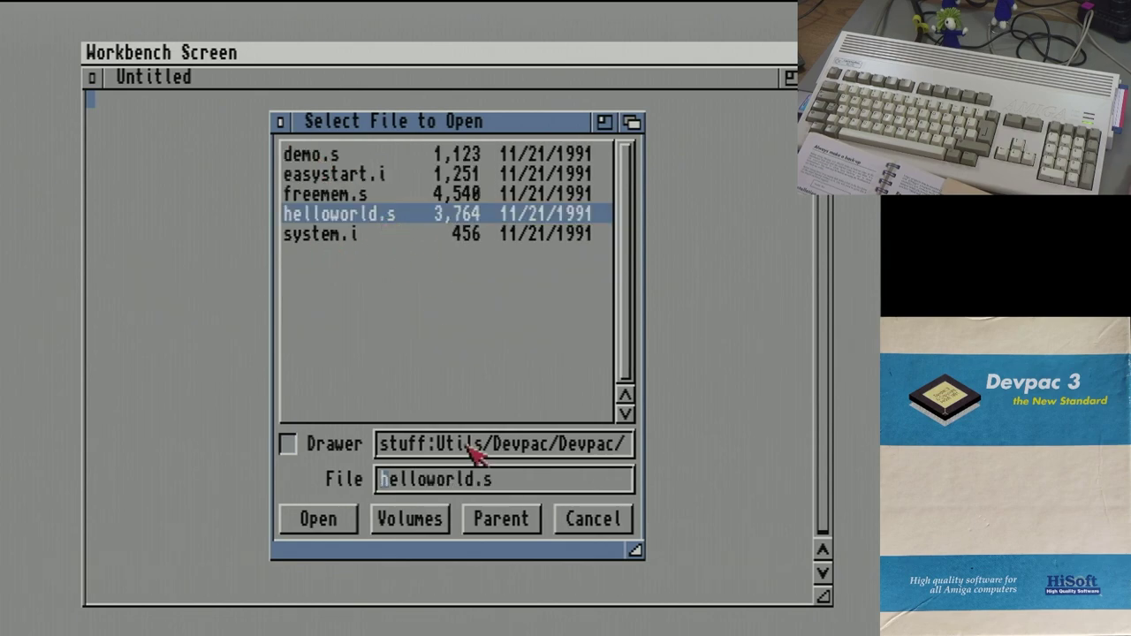
left_click(318, 520)
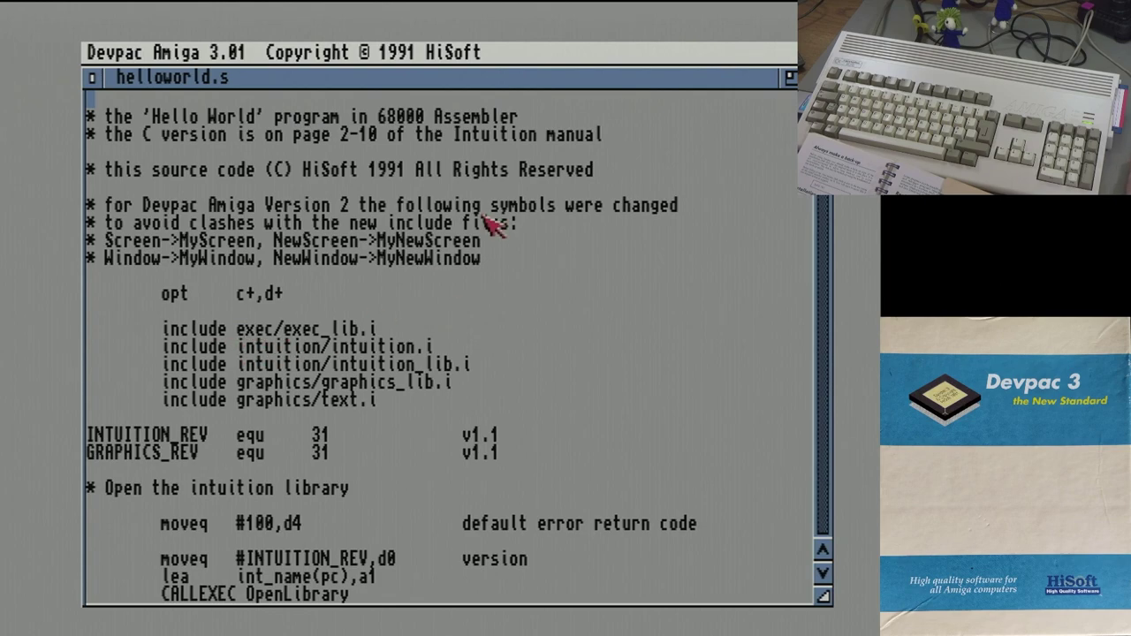
Step: Assemble helloworld.s with 0 errors and run it to show Hello World
left_click_drag(399, 50, 416, 126)
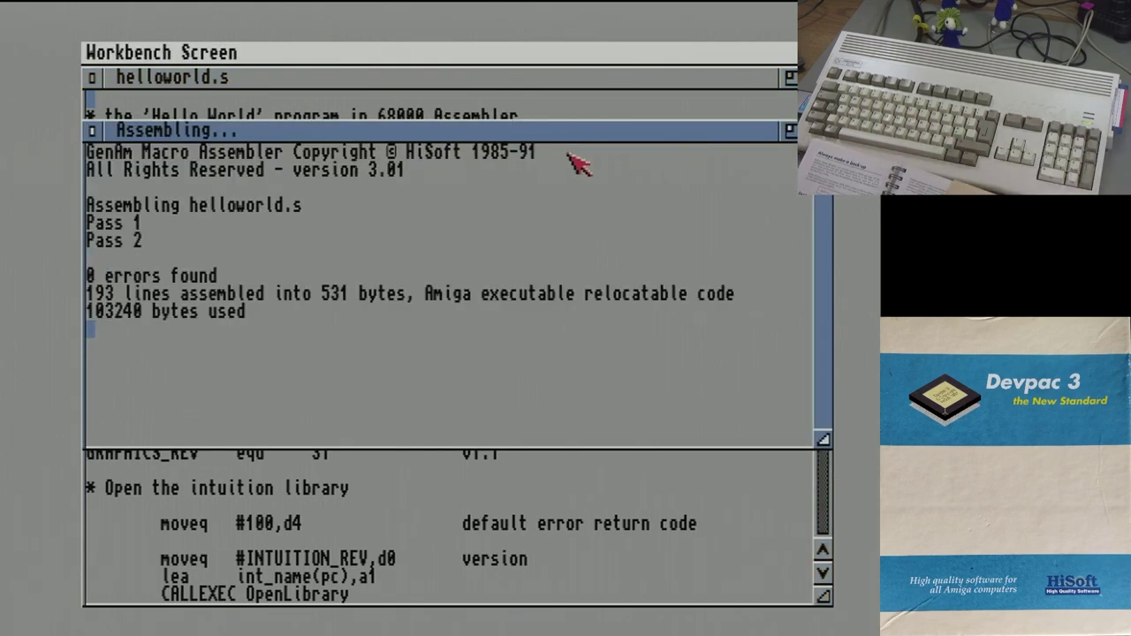
left_click(94, 130)
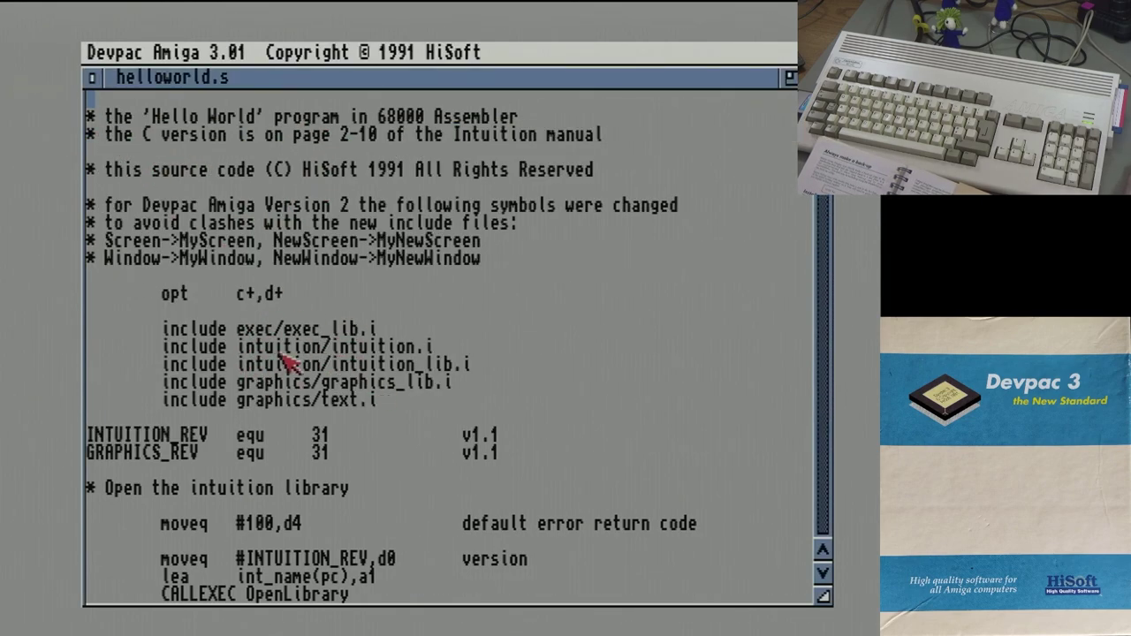
right_click(398, 53)
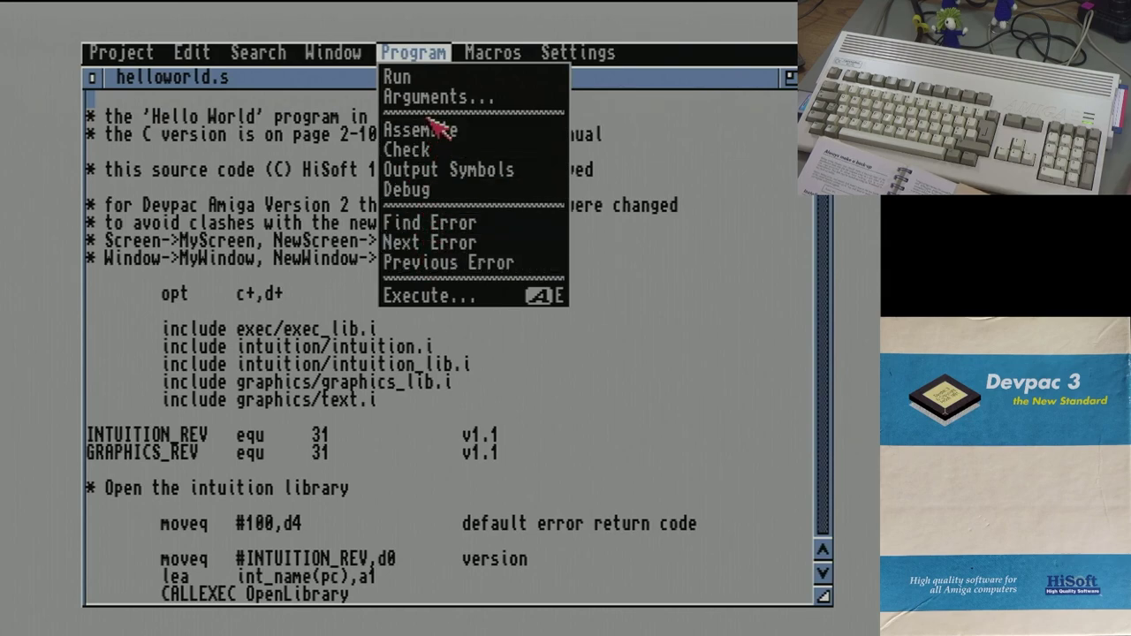
right_click(415, 77)
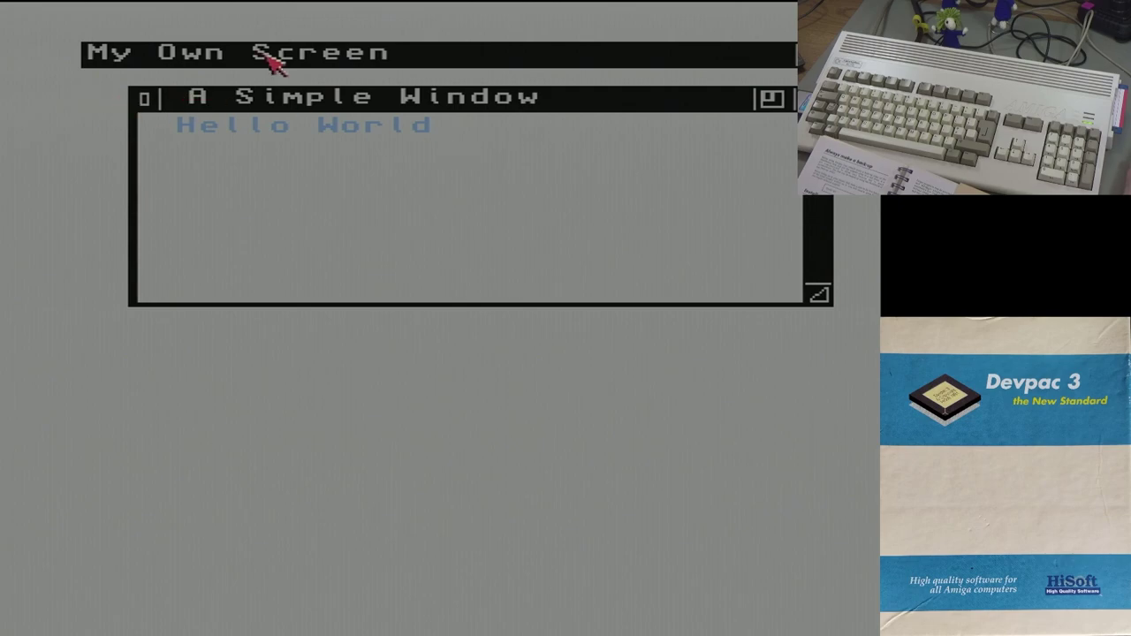
Step: Close the Hello World window and load system.i into the editor
left_click(144, 98)
right_click(137, 58)
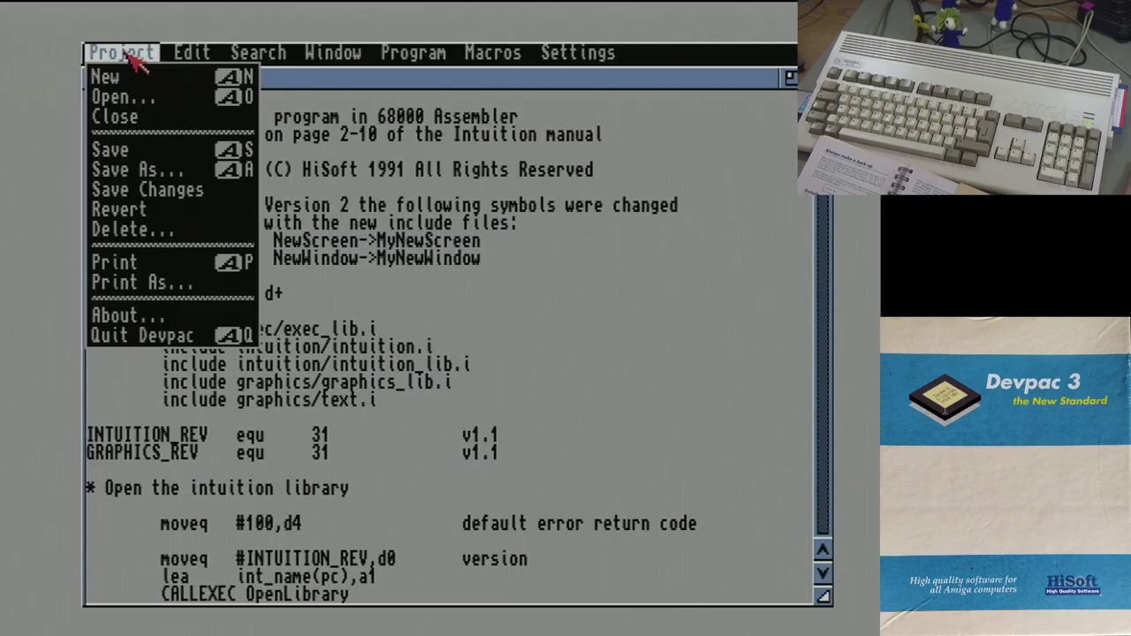
right_click(141, 97)
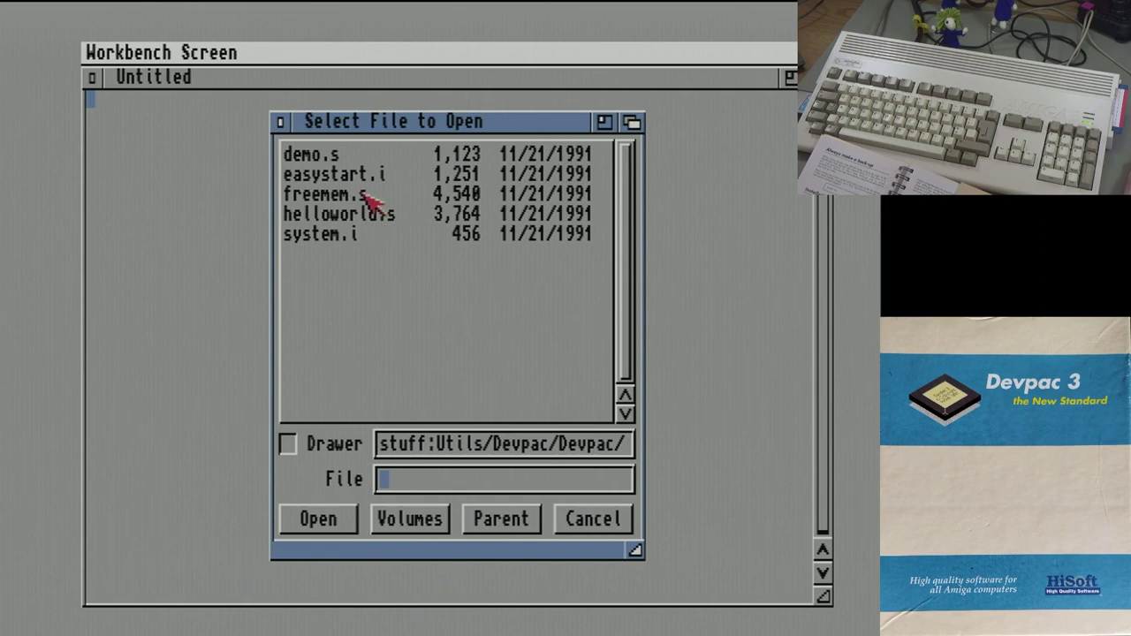
left_click(325, 237)
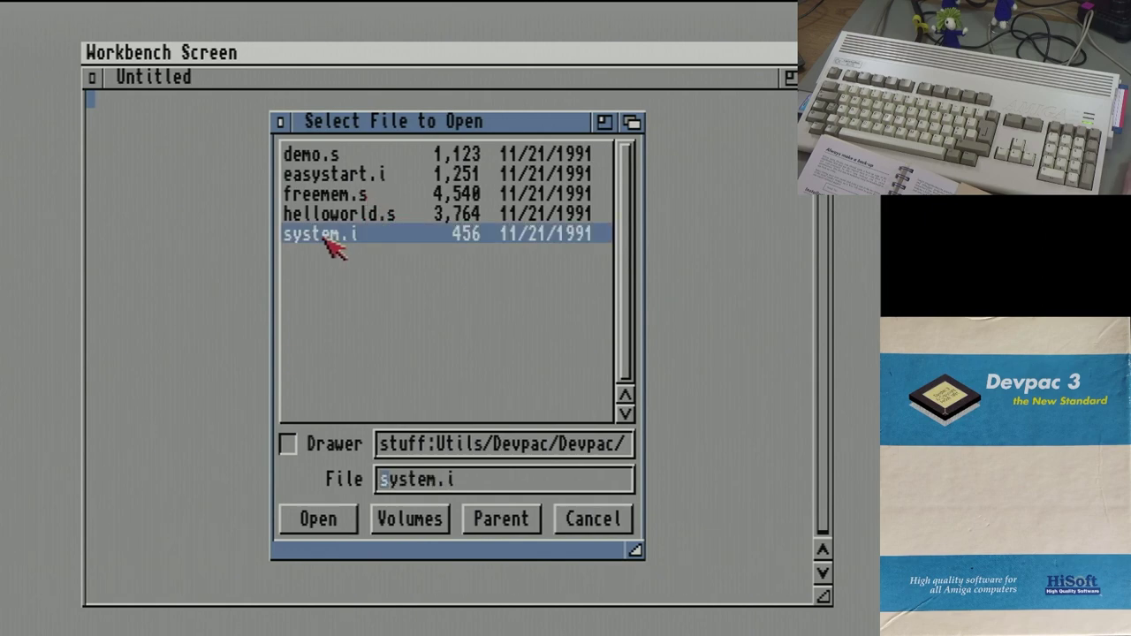
left_click(325, 523)
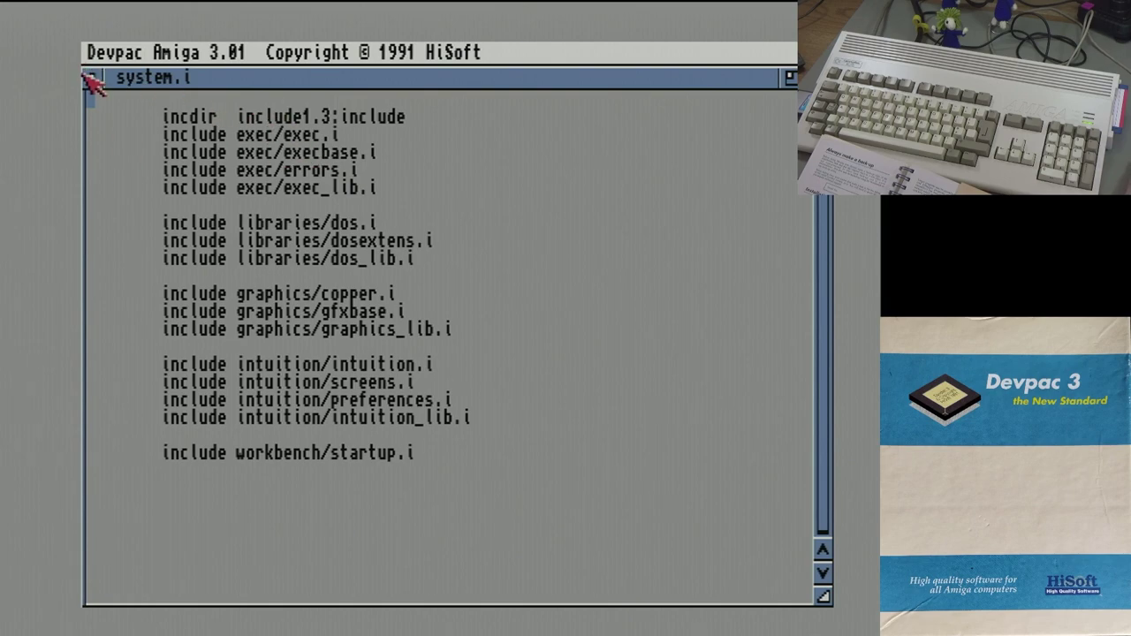
Step: Open demo.s from the examples and assemble it
right_click(113, 65)
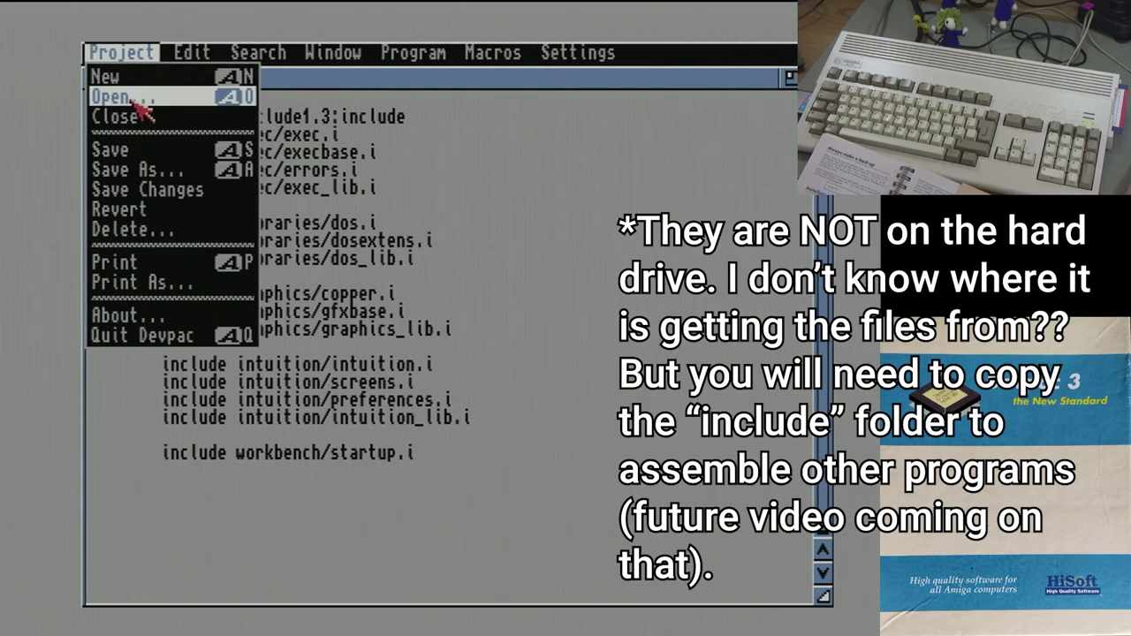
right_click(134, 100)
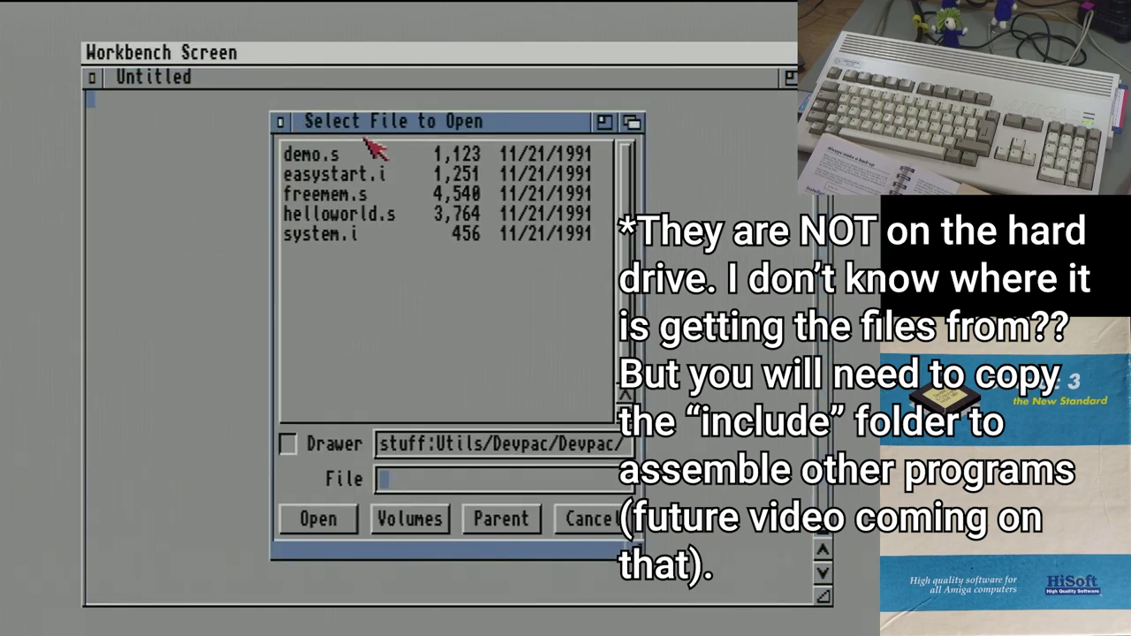
left_click(349, 155)
left_click(319, 521)
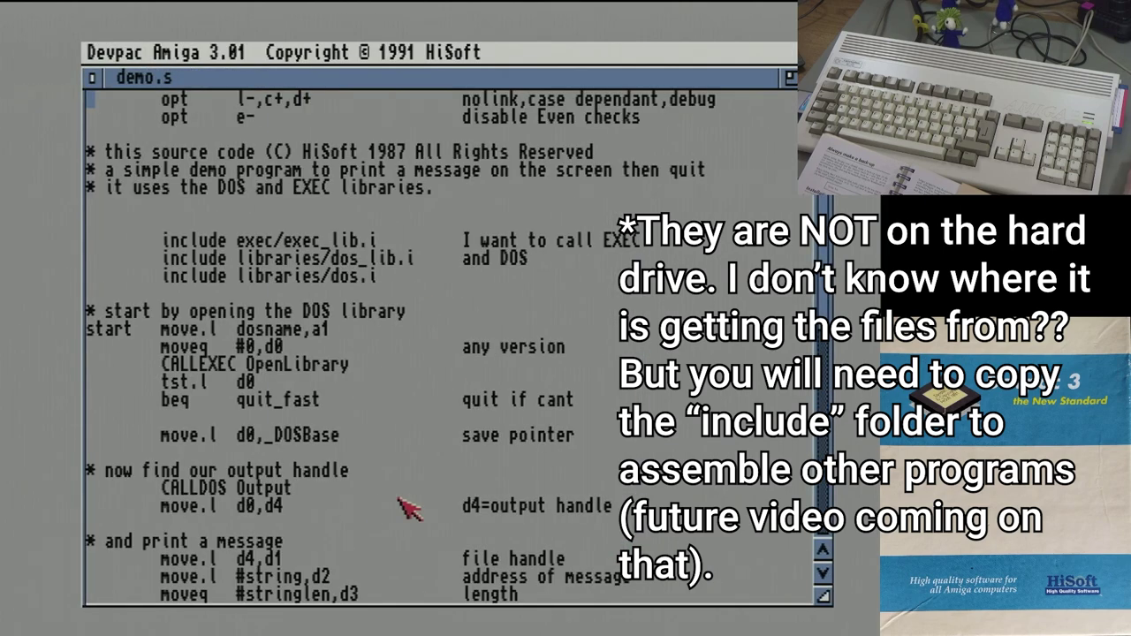
right_click(416, 126)
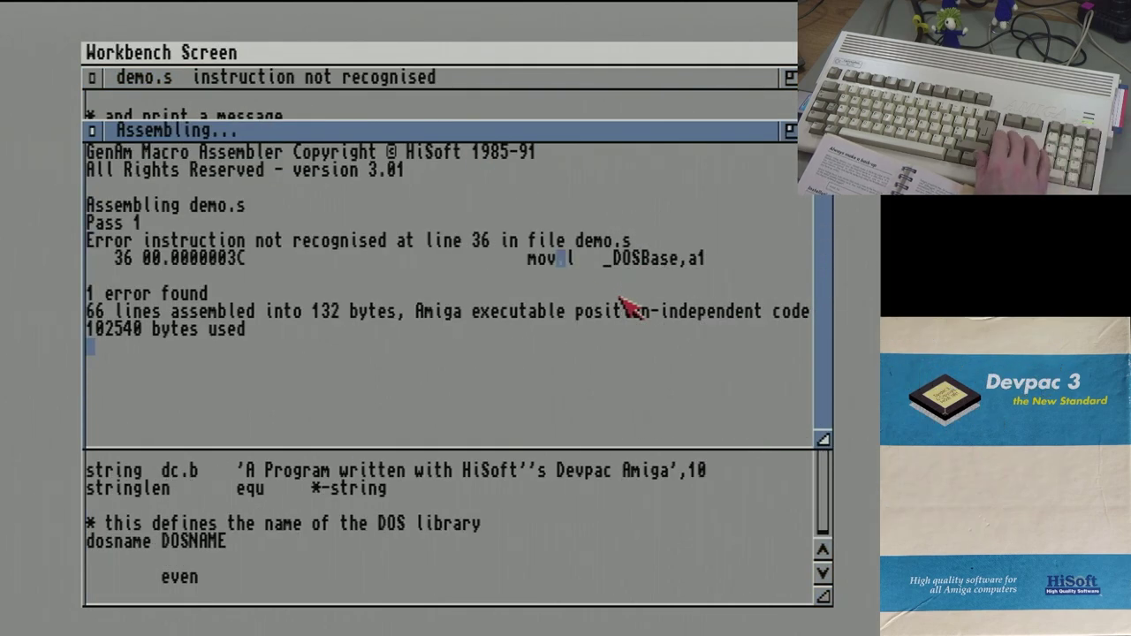
Step: Change line 36 to 'lea _DOSBase,a1', reassemble with 0 errors, and return to Workbench
key("Return")
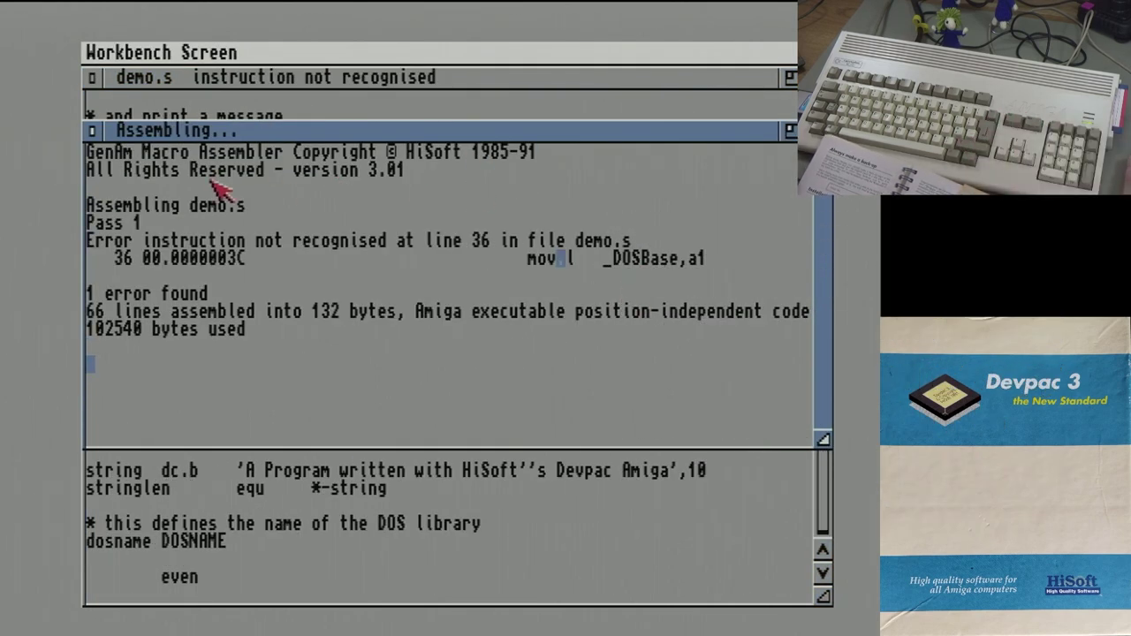
key("BackSpace")
key("BackSpace")
key("BackSpace")
key("BackSpace")
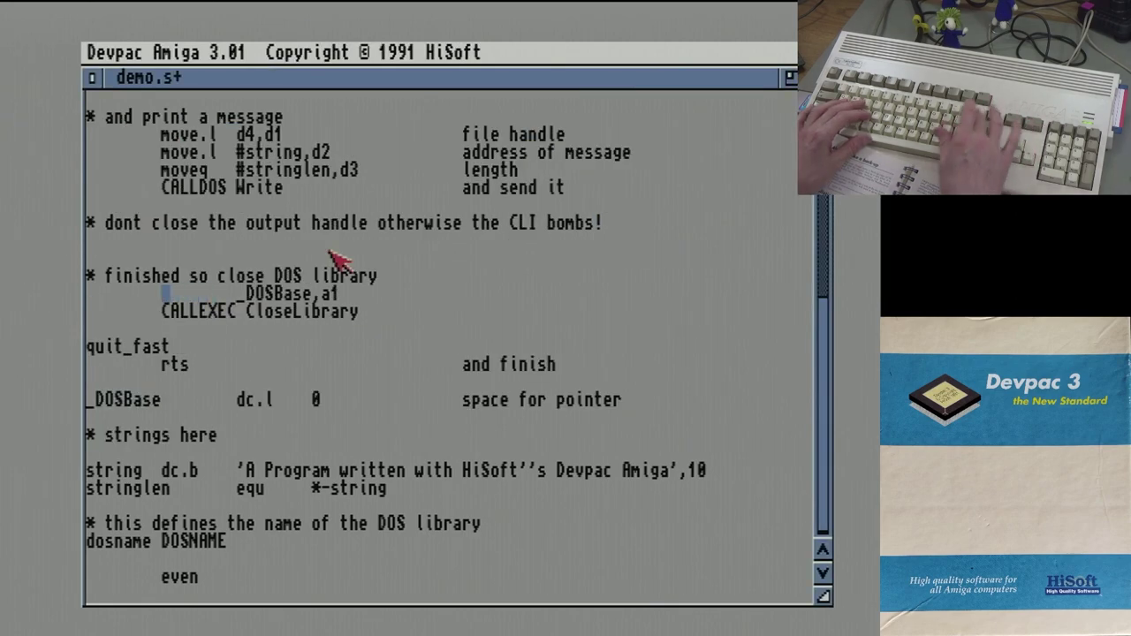
type("ea")
right_click(354, 50)
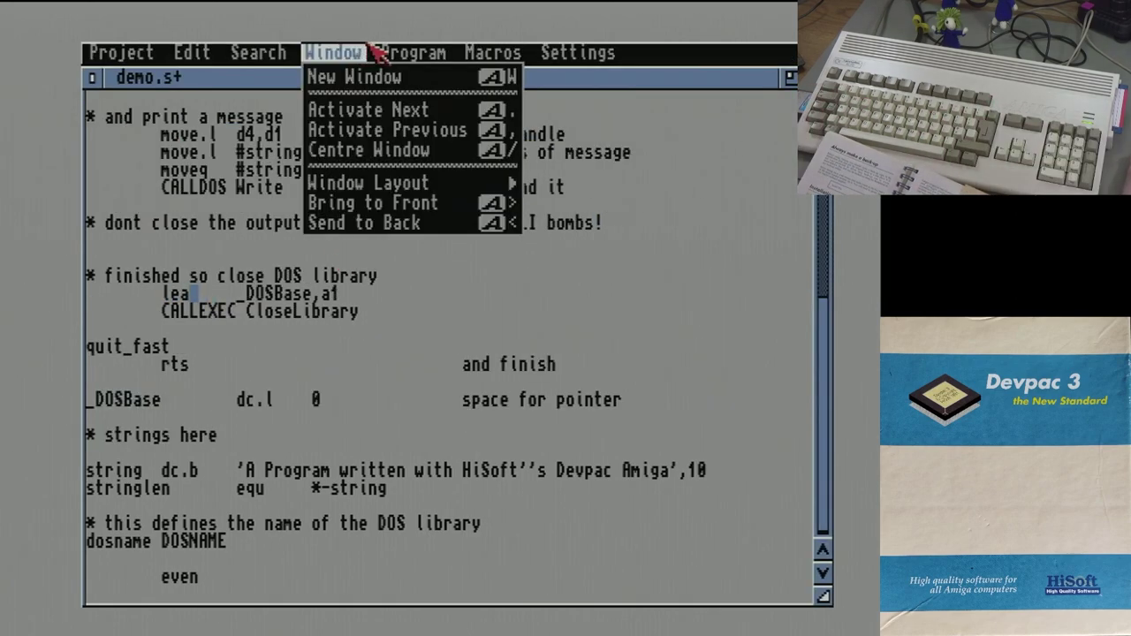
left_click(431, 133)
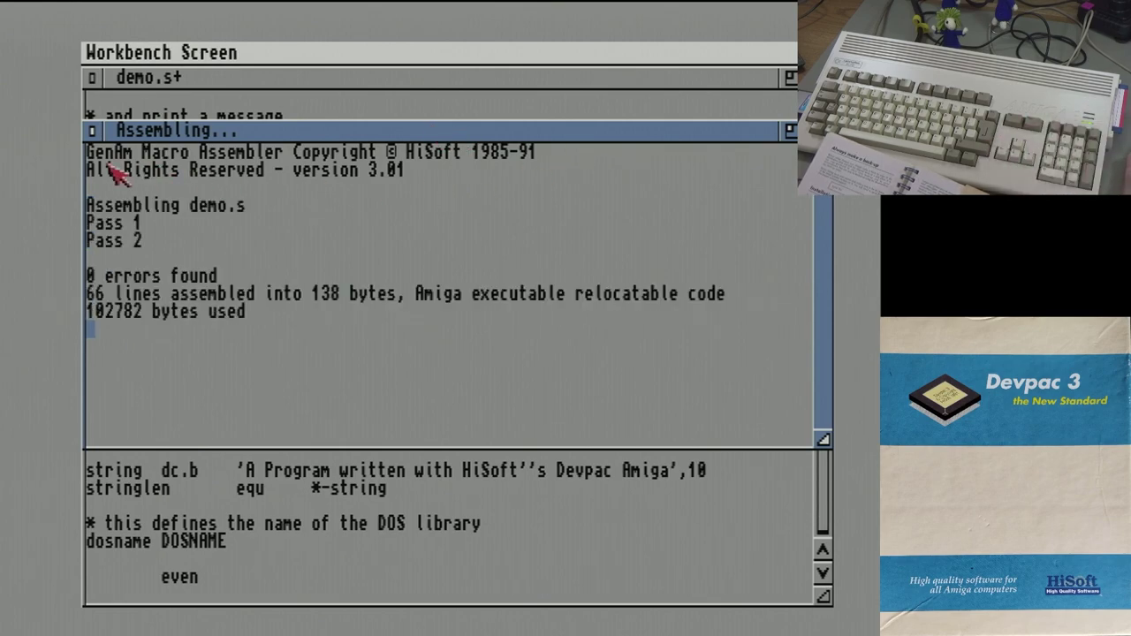
key("super+m")
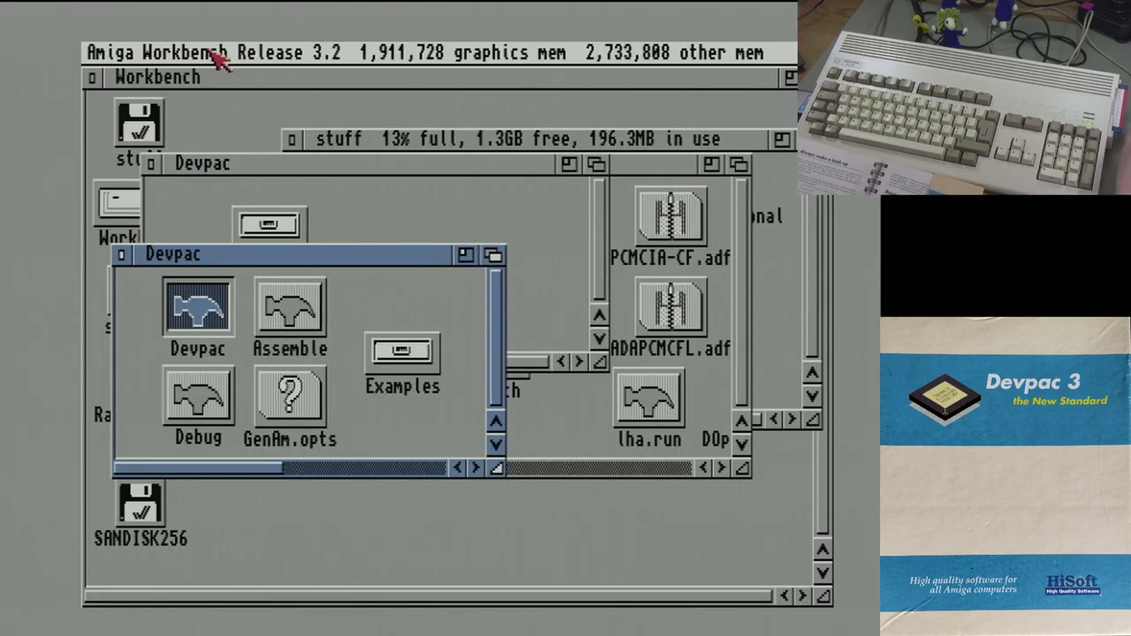
Step: Scroll through the Devpac drawer, launch Devpac, and bring up its file menu
left_click(475, 434)
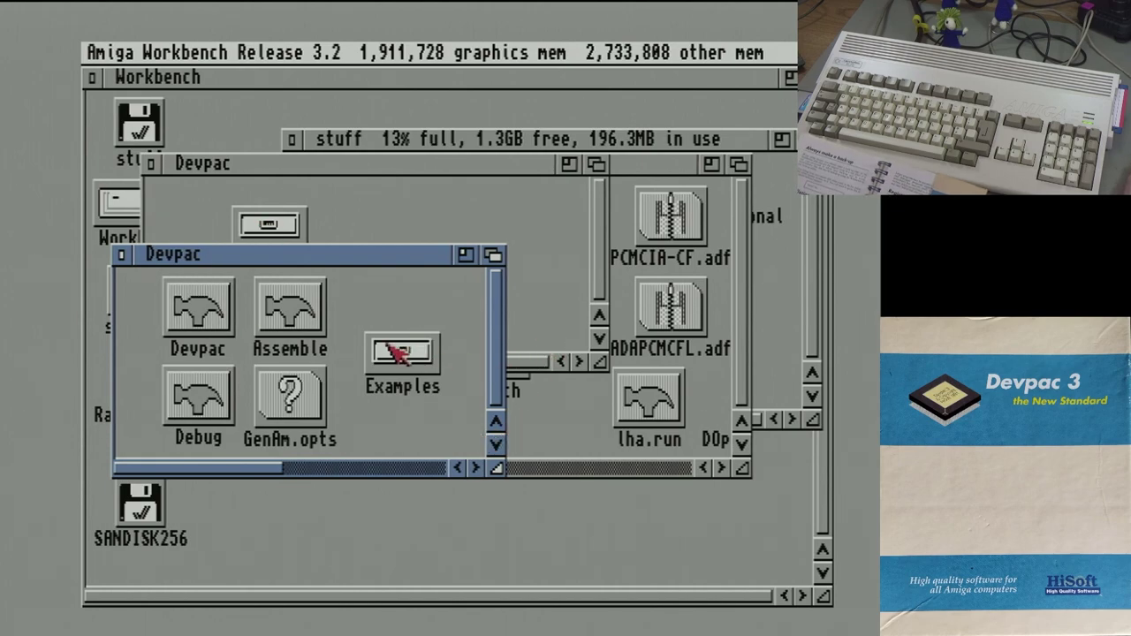
left_click(385, 468)
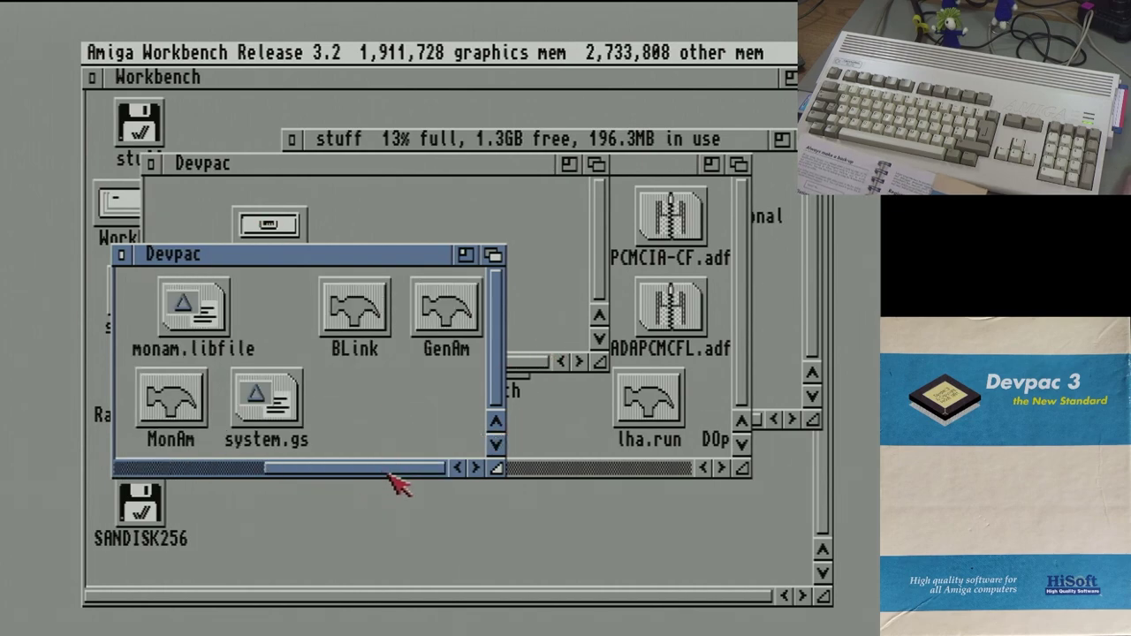
left_click_drag(389, 468, 316, 398)
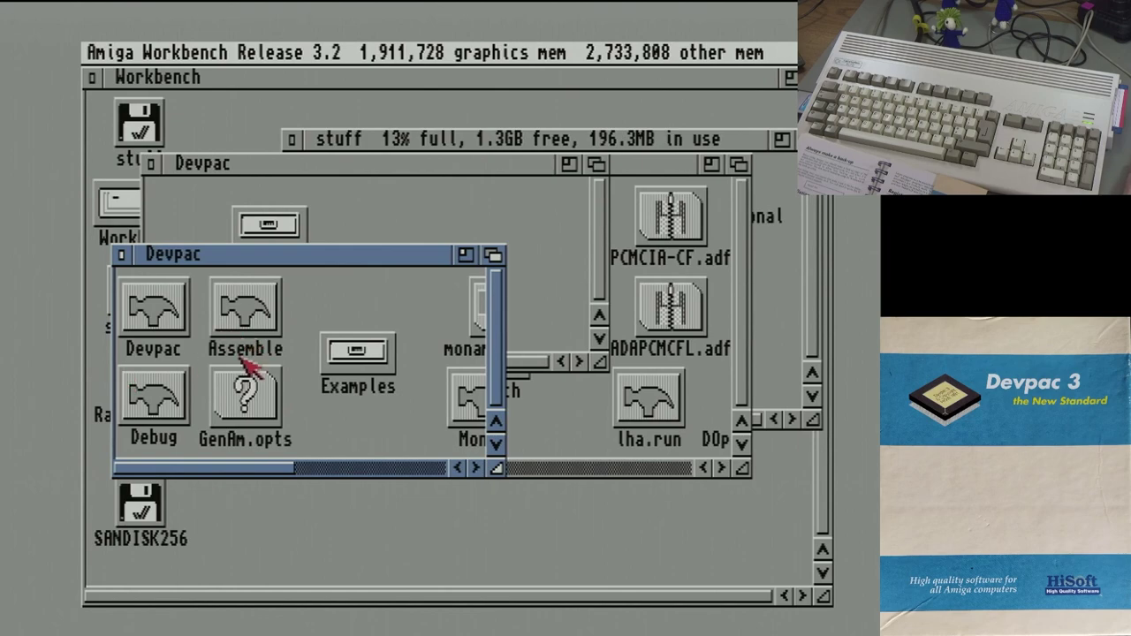
left_click(351, 471)
left_click_drag(284, 474, 211, 341)
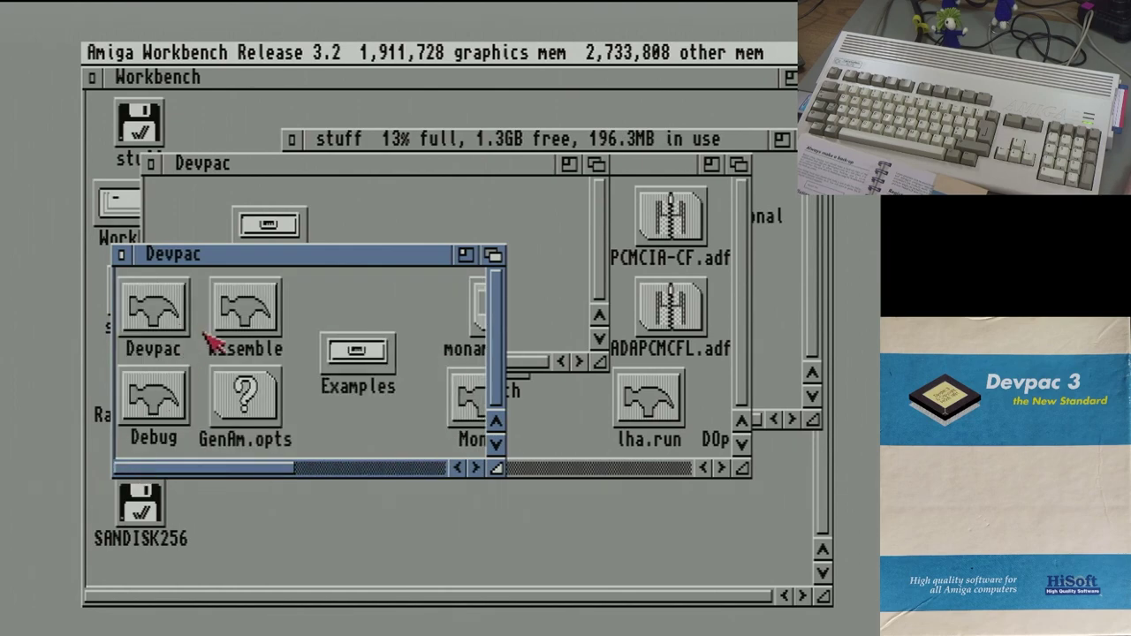
double_click(146, 309)
right_click(134, 76)
Step: Load the example freemem.s from the Examples drawer into the Devpac editor
right_click(133, 97)
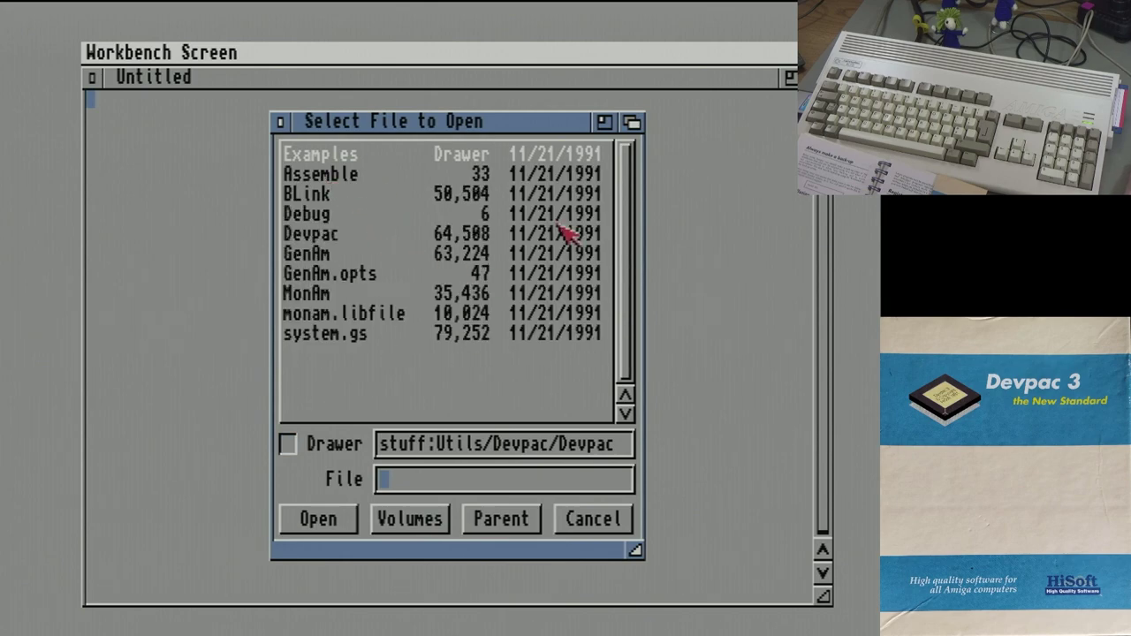
left_click(378, 156)
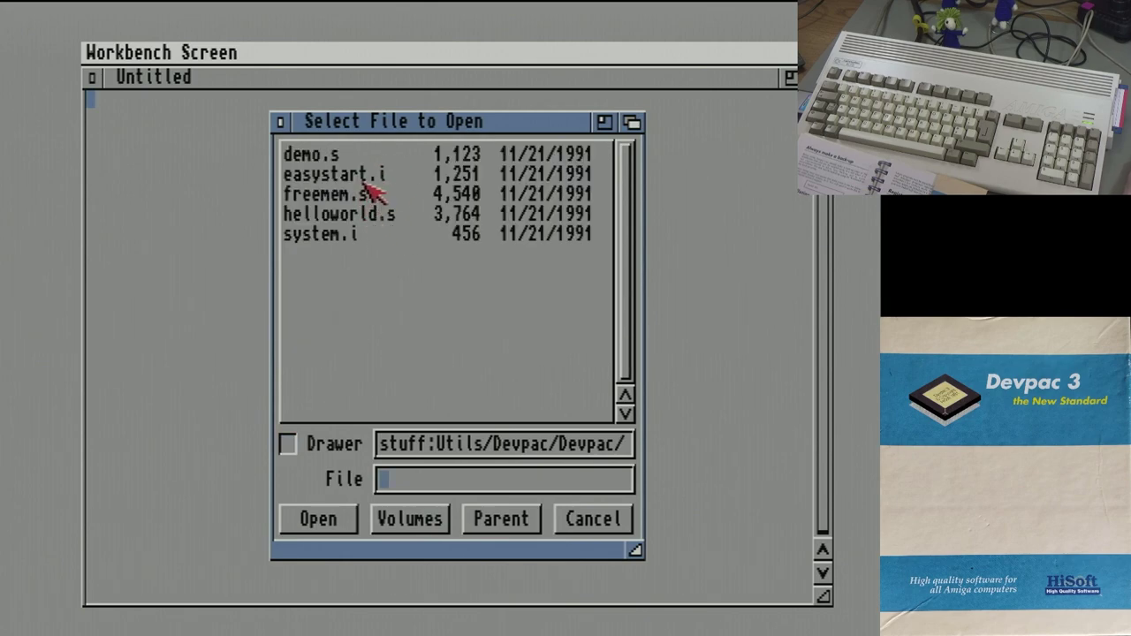
left_click(366, 175)
left_click(369, 201)
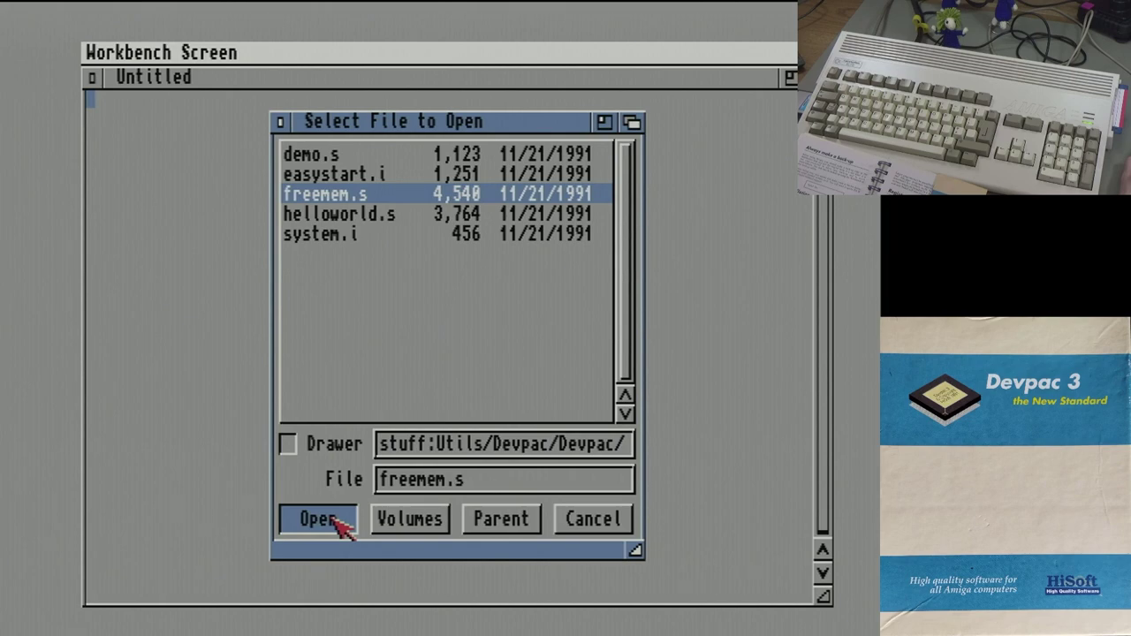
left_click(337, 517)
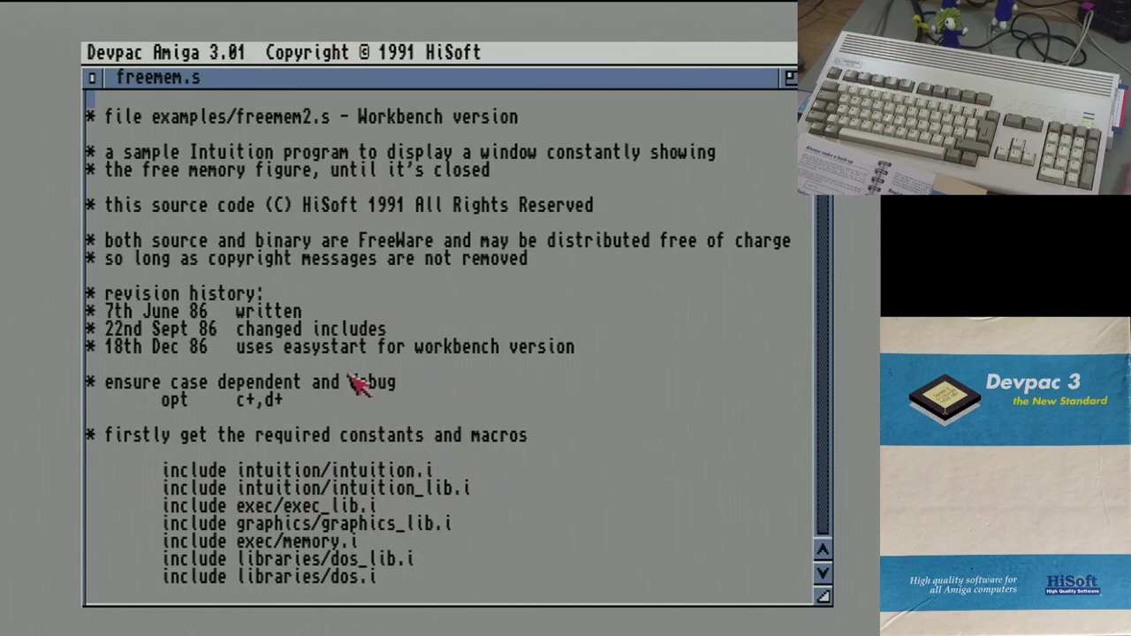
Step: Assemble freemem.s to 620 bytes with 0 errors, close the report, and quit Devpac
right_click(389, 51)
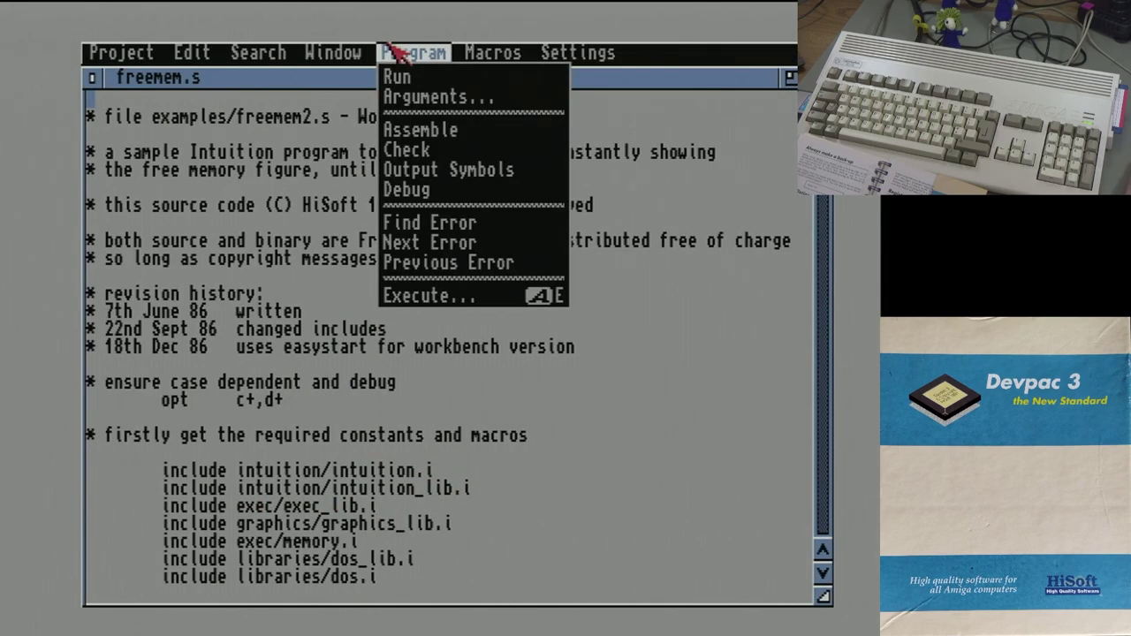
right_click(417, 131)
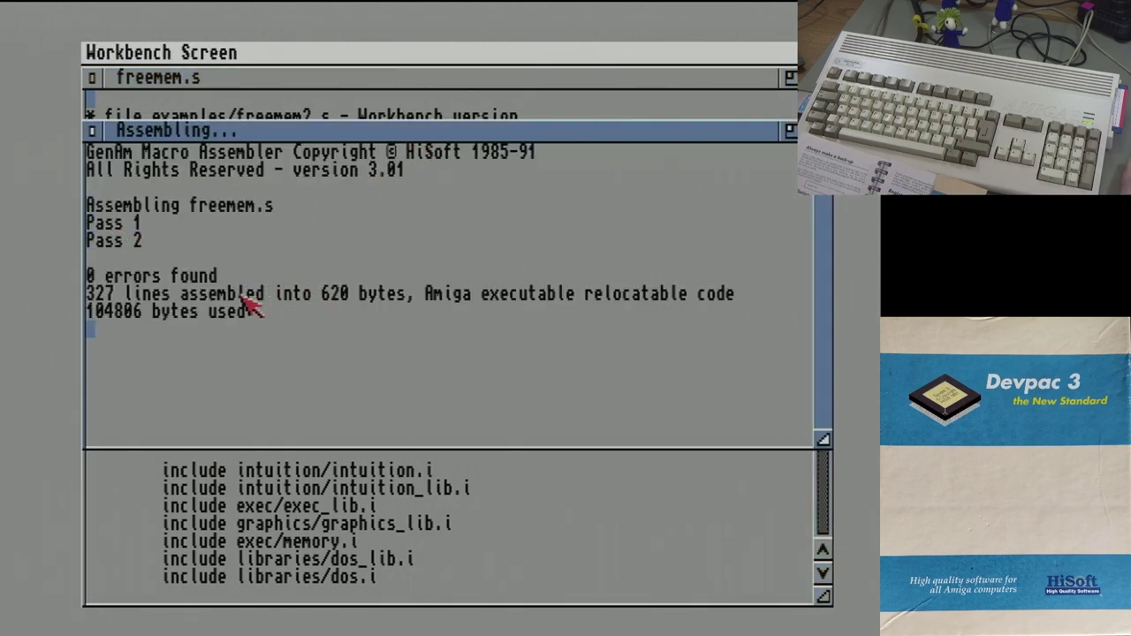
left_click(91, 130)
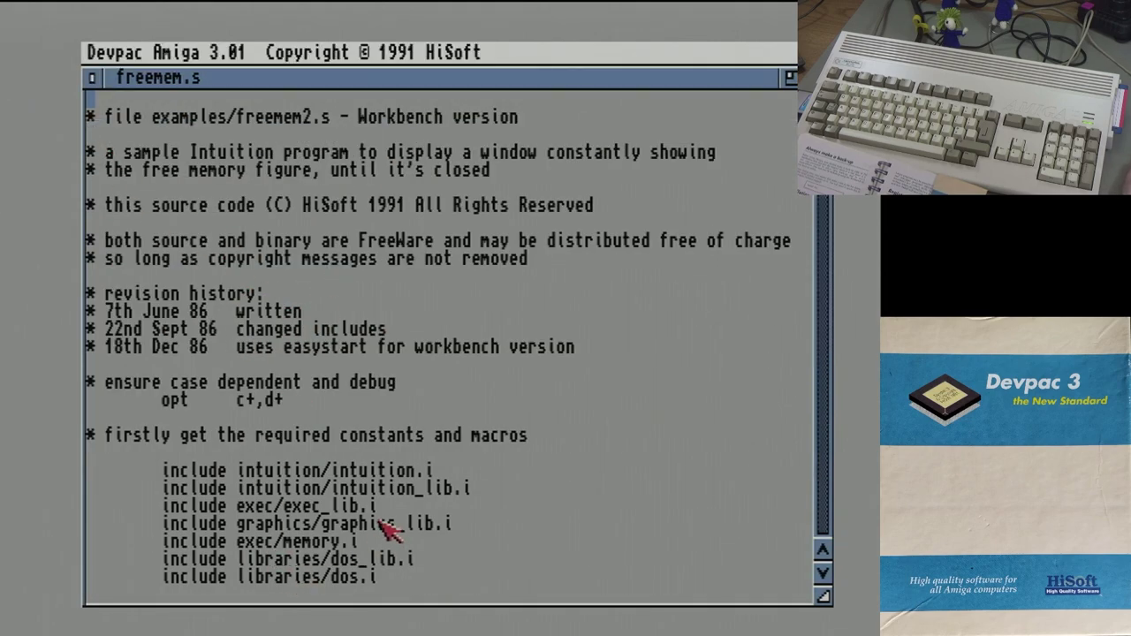
right_click(104, 77)
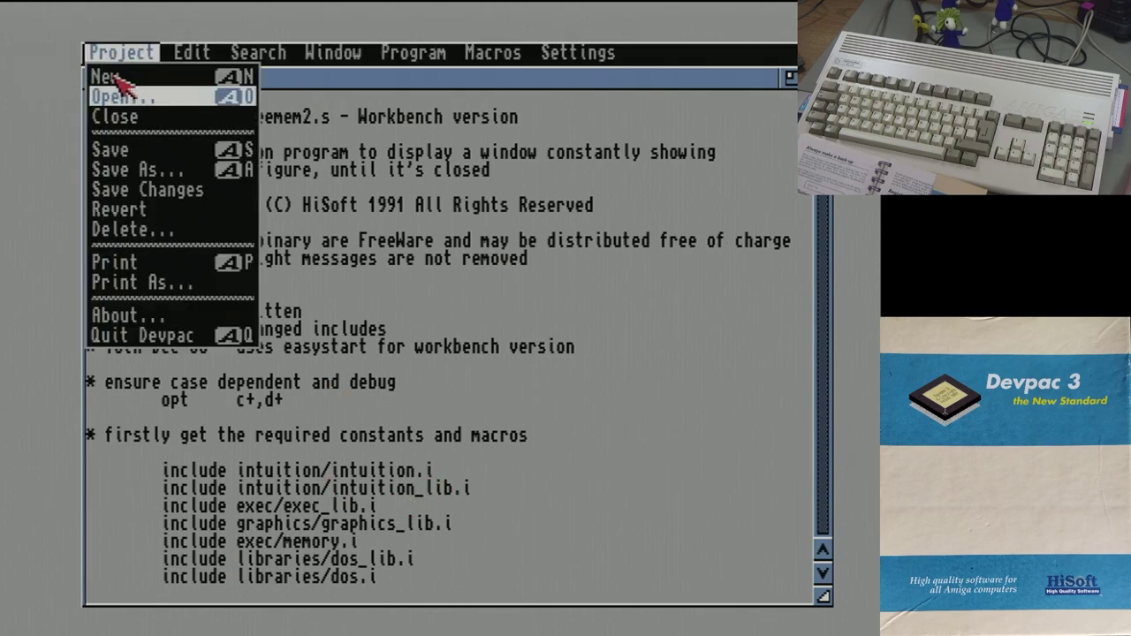
right_click(140, 339)
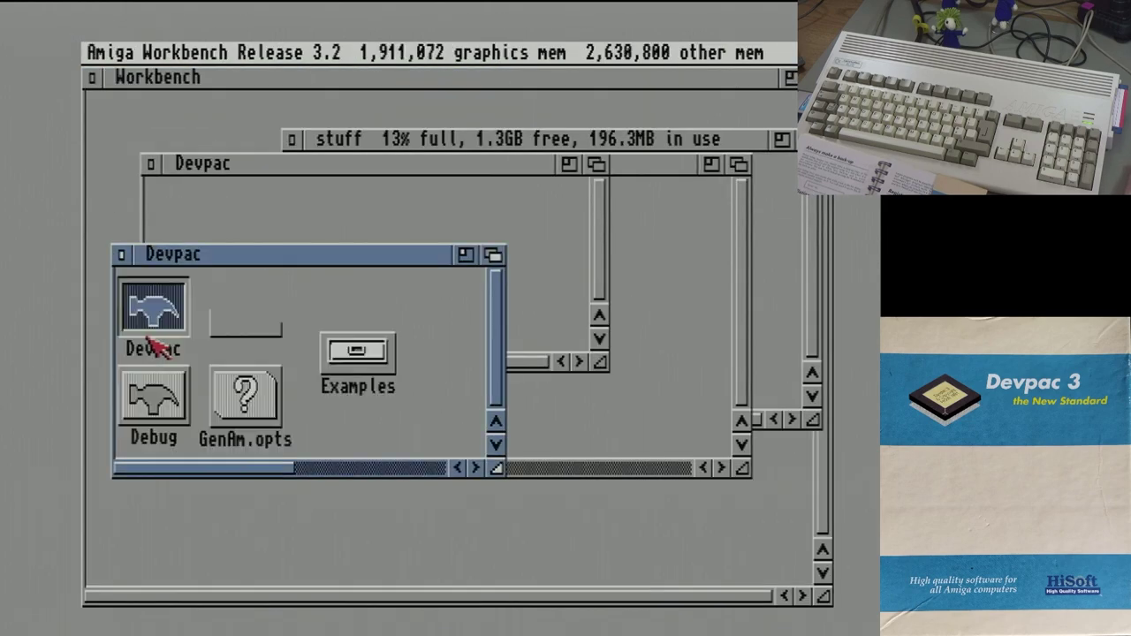
Step: Scroll through the Devpac drawer's icons, move its window aside, and close it
left_click(418, 478)
left_click_drag(419, 479, 197, 479)
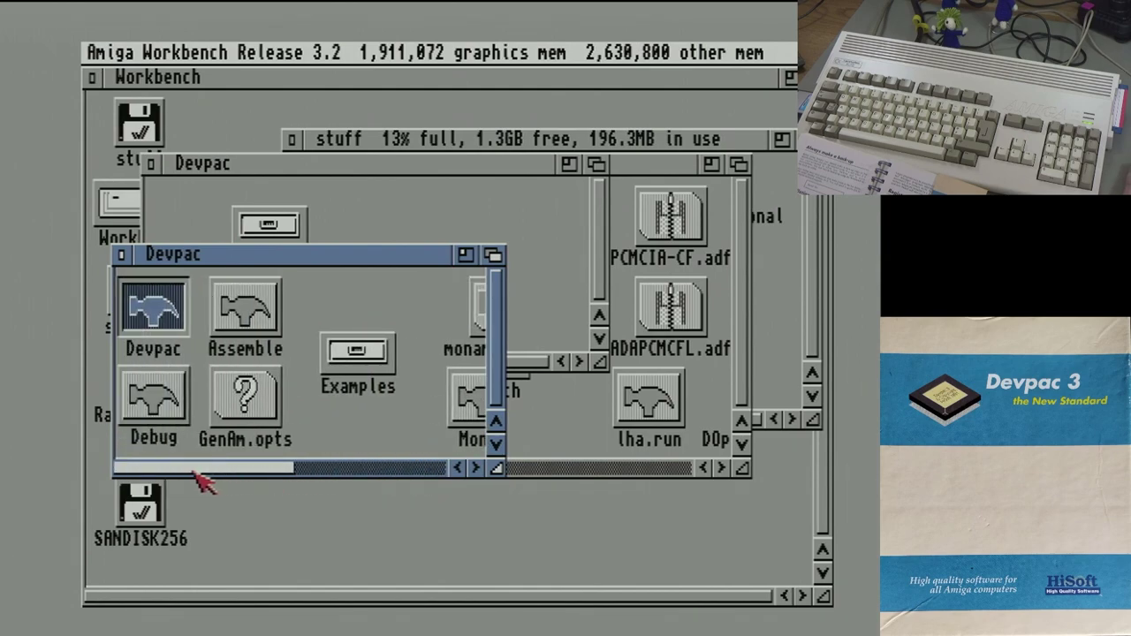
left_click(122, 255)
left_click_drag(414, 174, 424, 231)
left_click(164, 221)
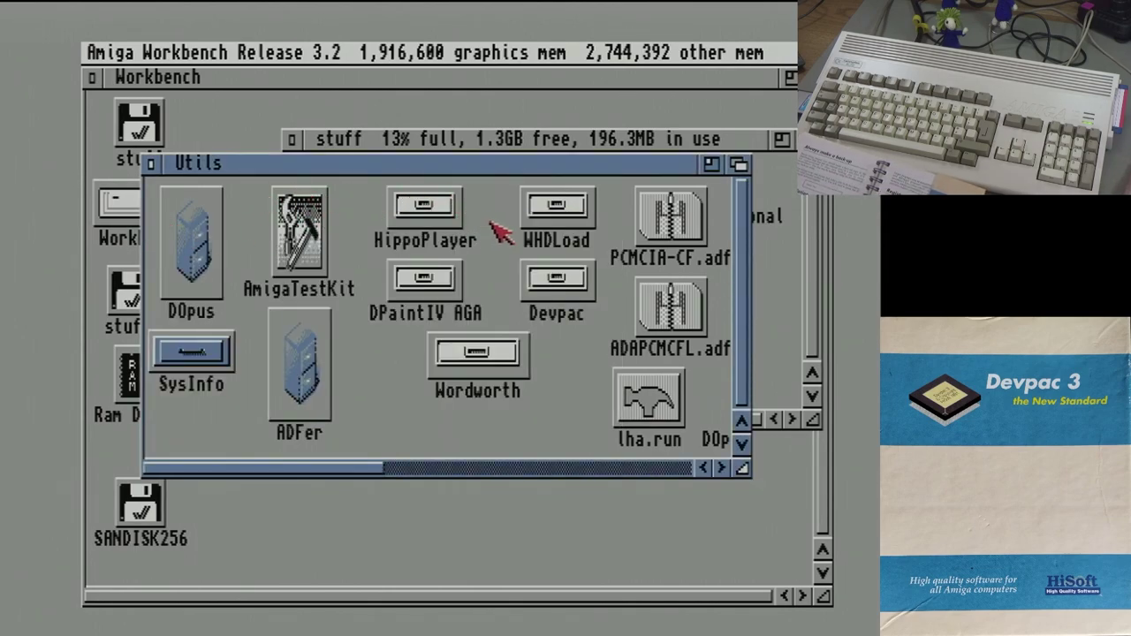
Step: Reopen the Devpac drawer from Utils and launch Devpac to an empty Untitled editor
double_click(578, 296)
double_click(285, 296)
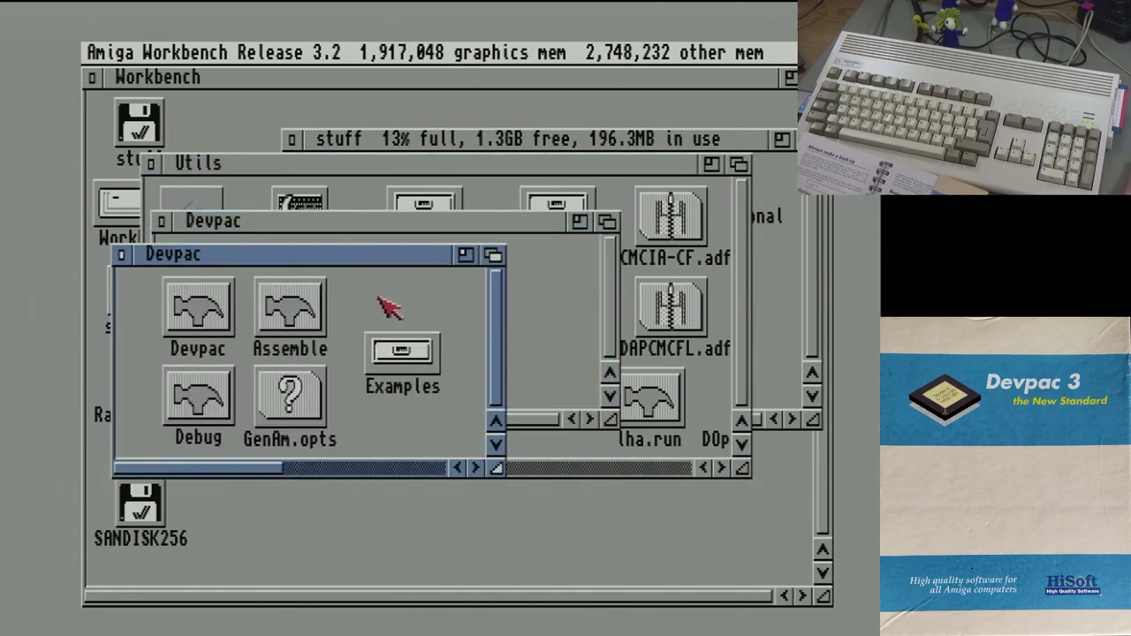
left_click(420, 469)
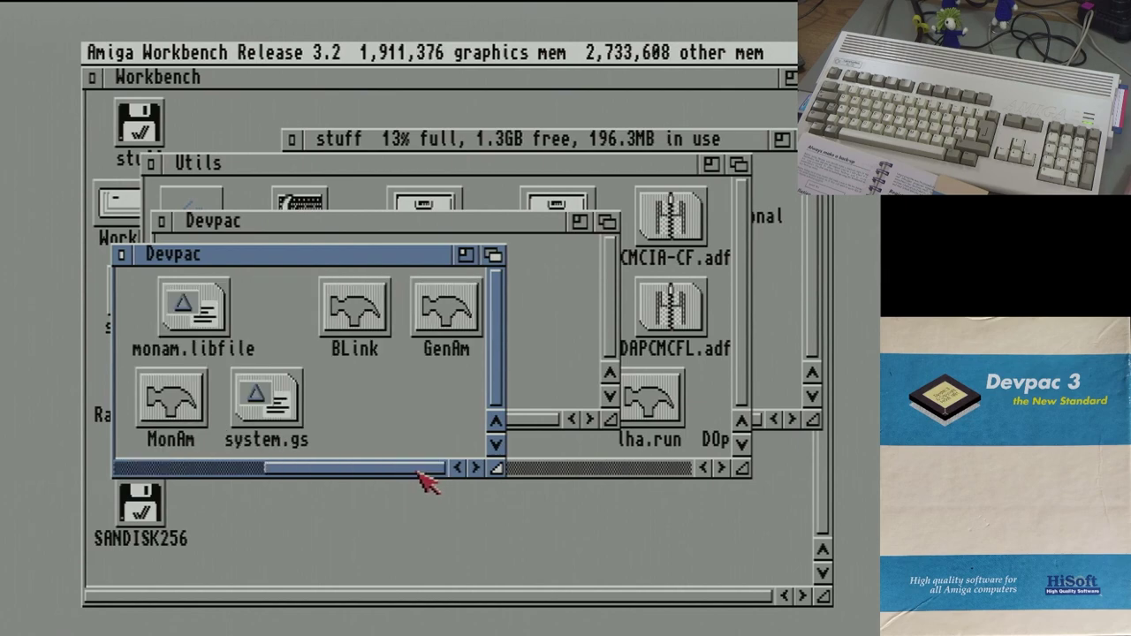
left_click_drag(420, 474, 269, 473)
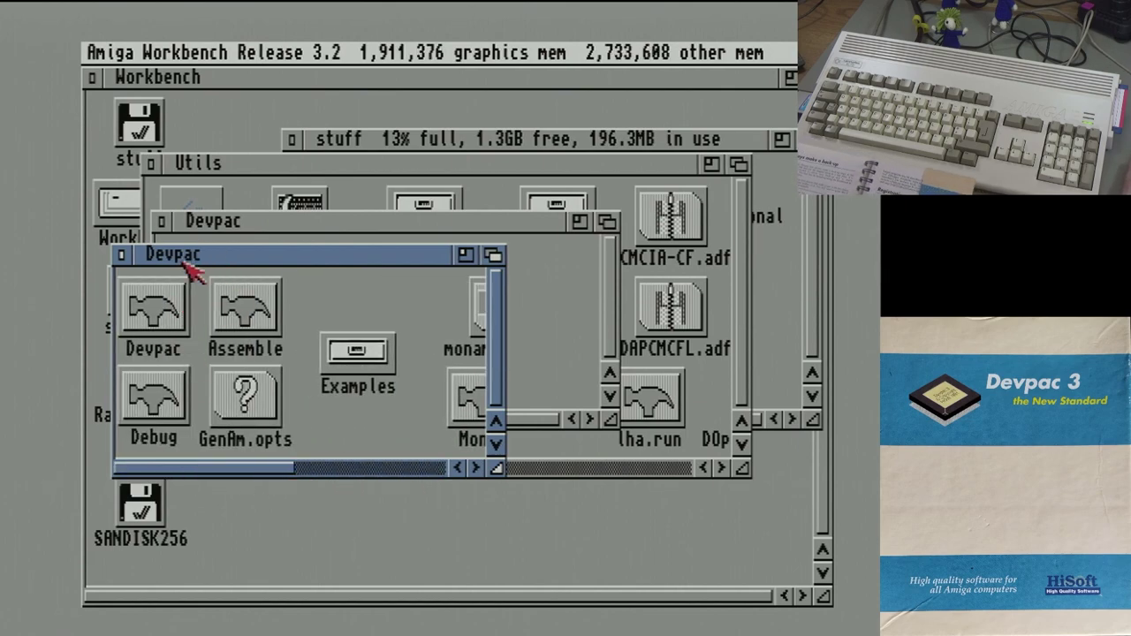
left_click_drag(184, 263, 349, 278)
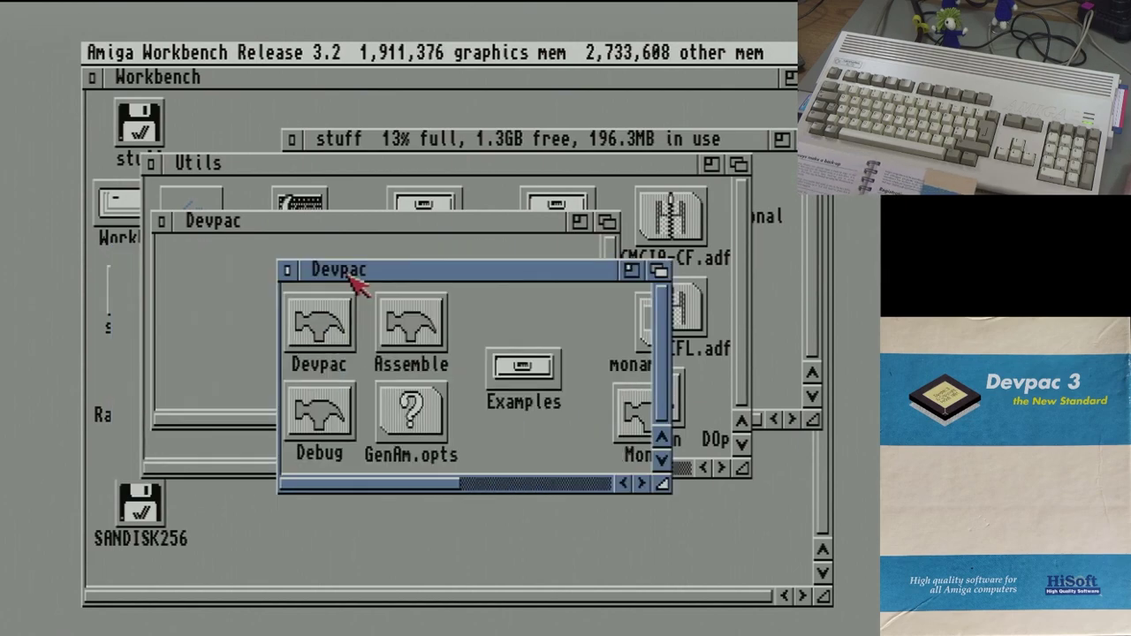
double_click(351, 347)
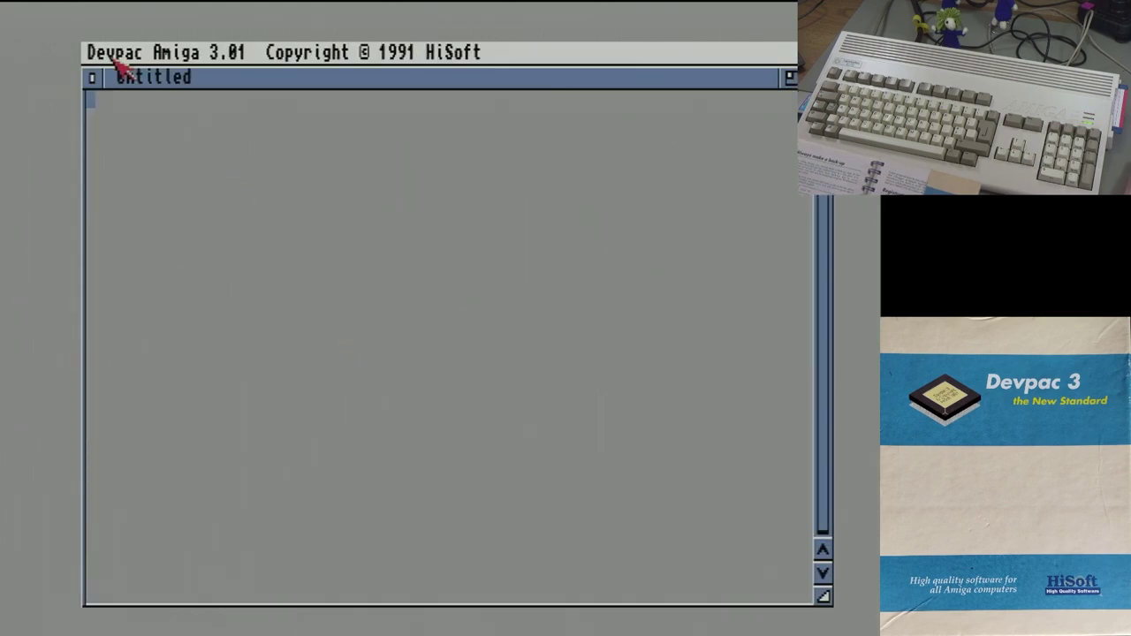
Step: Start Project > Open... in Devpac, then cancel the Select File to Open requester
right_click(115, 53)
left_click(128, 98)
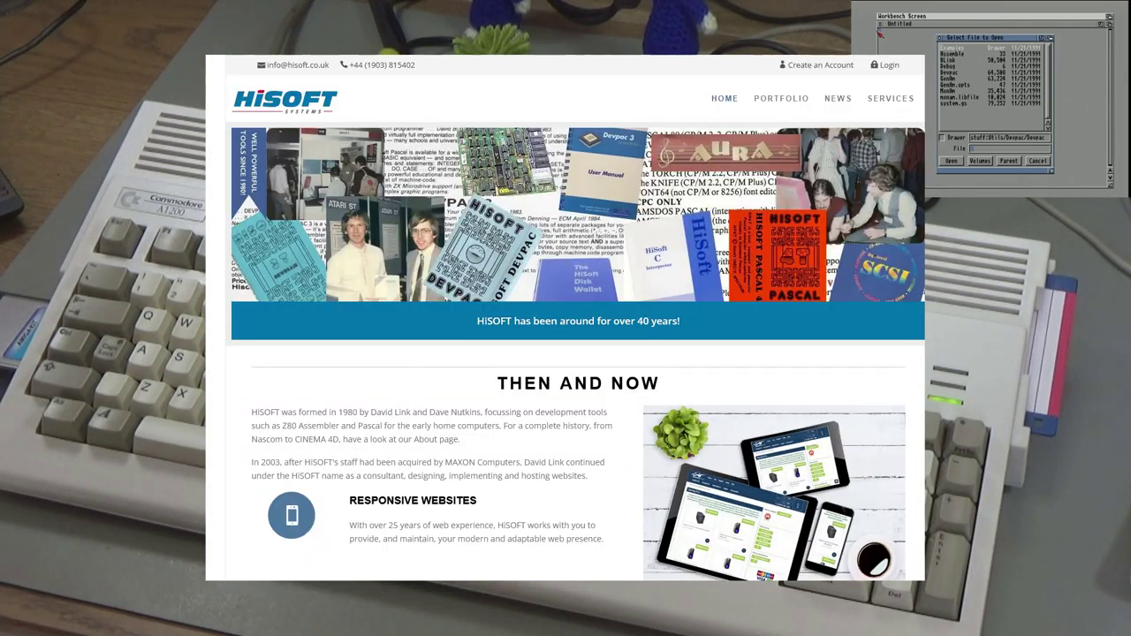
left_click(1037, 161)
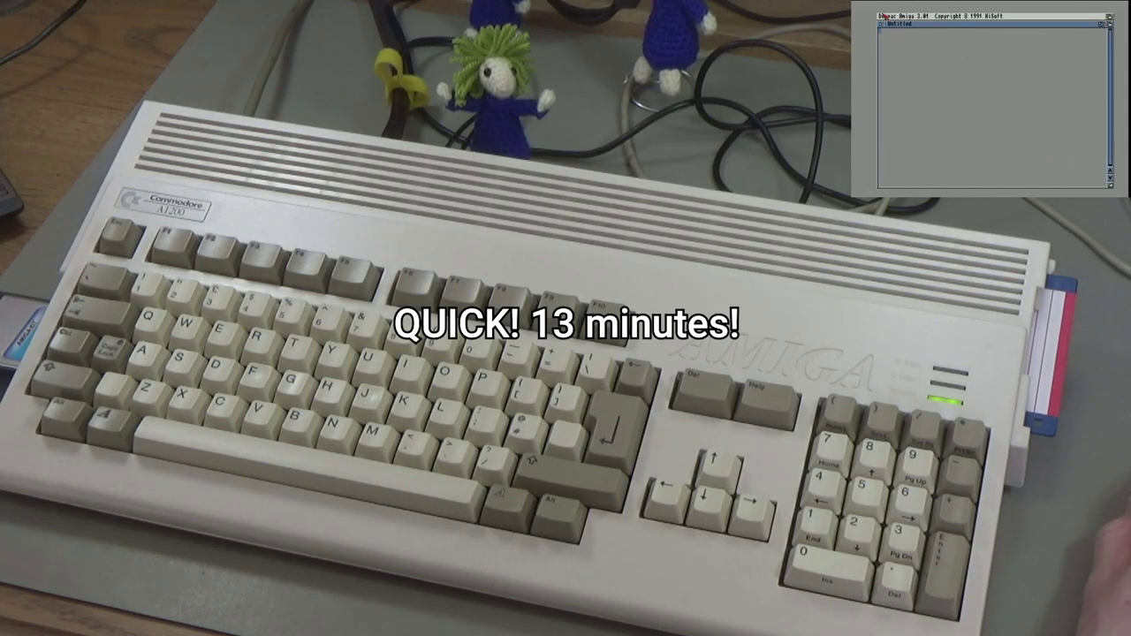